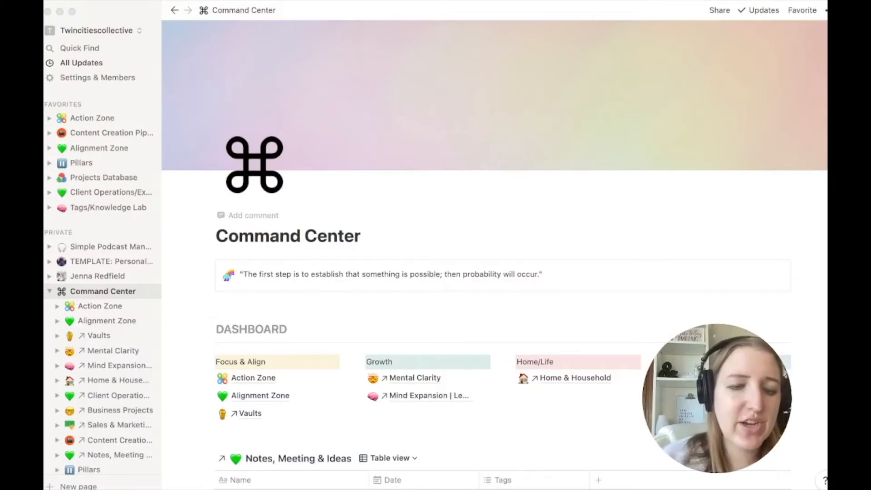
- Expand Command Center and its Action Zone sub-page in the page tree to examine the nested pages
{"action": "key", "text": "super+Tab"}
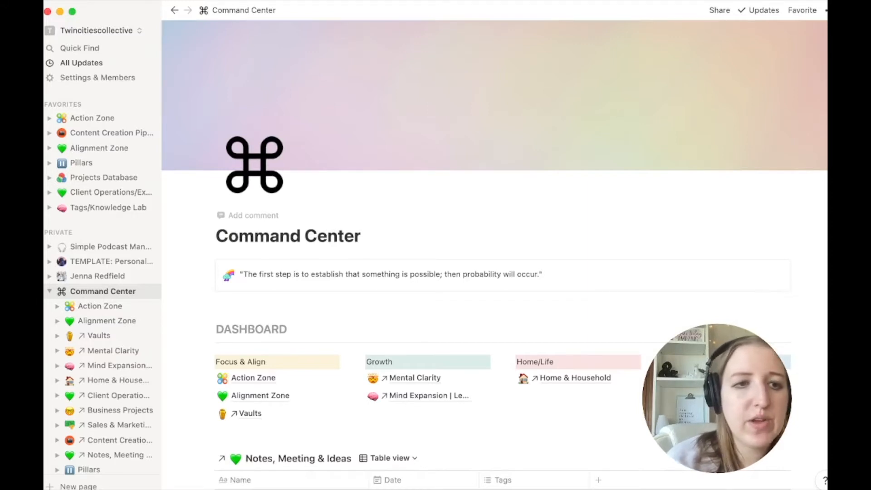
{"action": "scroll", "coordinate": [69, 352], "scroll_direction": "down", "scroll_amount": 4}
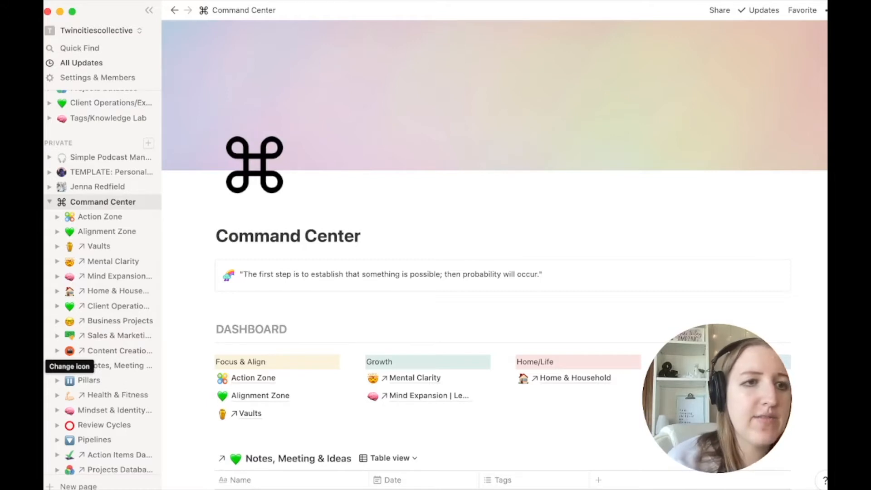
{"action": "left_click", "coordinate": [49, 202]}
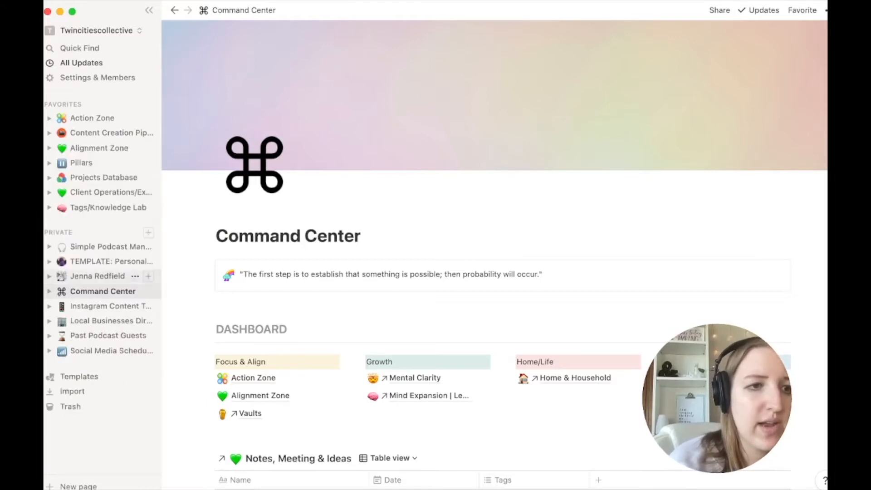
{"action": "left_click", "coordinate": [49, 291]}
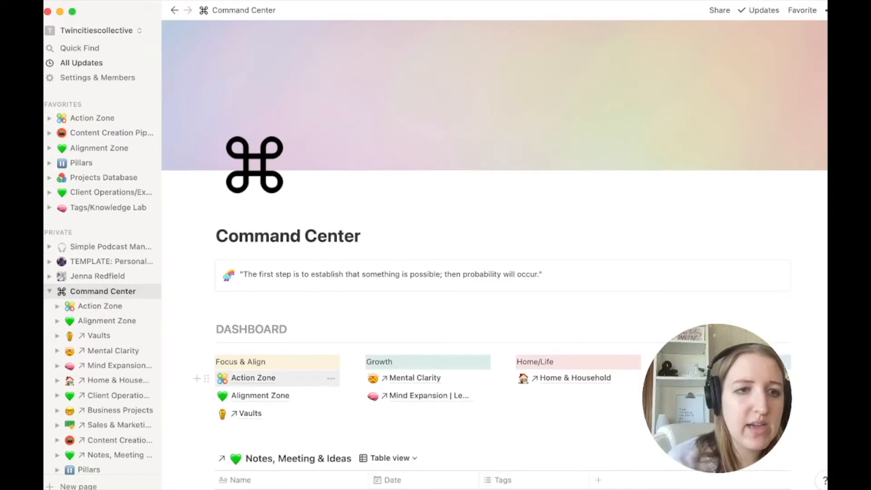
{"action": "left_click", "coordinate": [57, 306]}
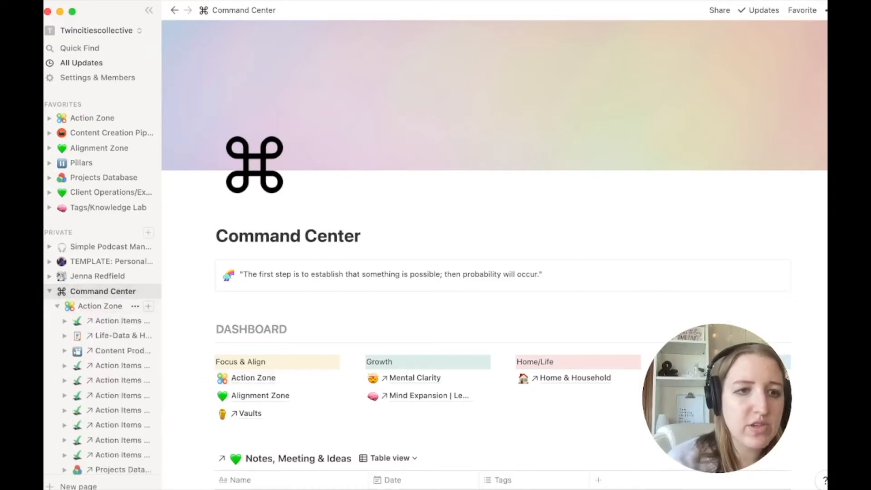
{"action": "scroll", "coordinate": [102, 321], "scroll_direction": "down", "scroll_amount": 3}
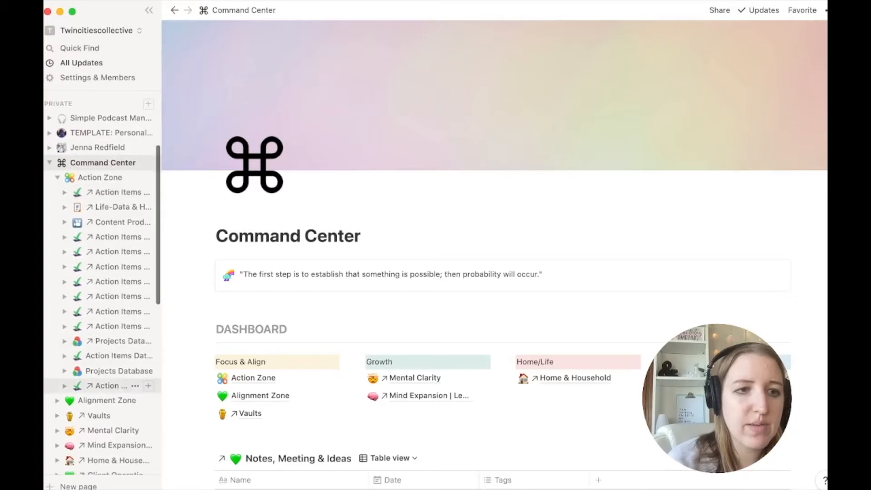
{"action": "scroll", "coordinate": [105, 267], "scroll_direction": "up", "scroll_amount": 2}
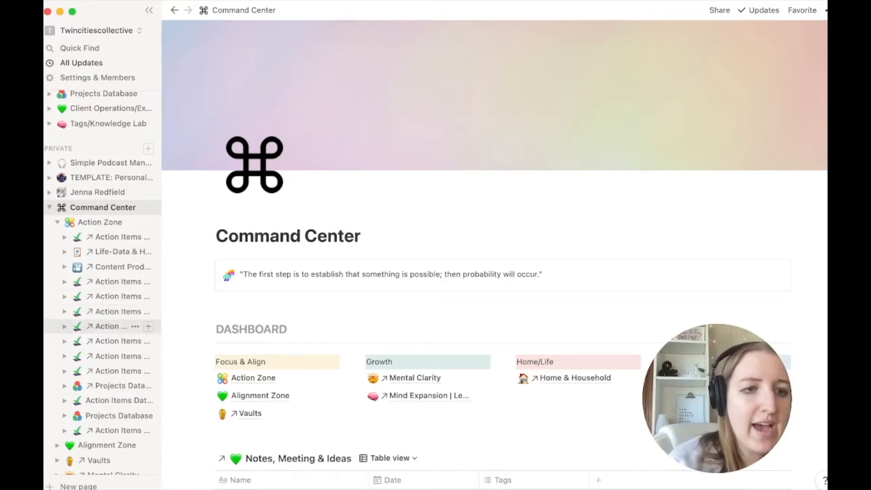
- View the Action Items Database, then the Action Zone page with its Today, Tomorrow and This Week sections
{"action": "left_click", "coordinate": [106, 401]}
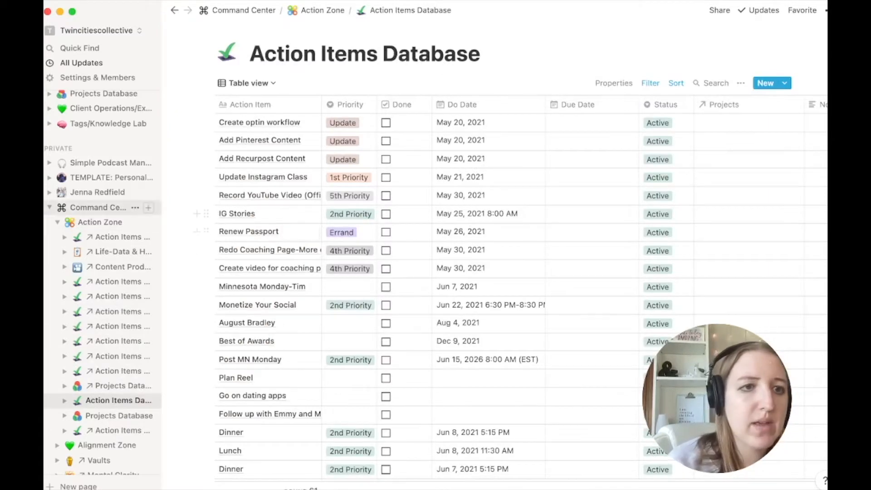
{"action": "left_click", "coordinate": [100, 222]}
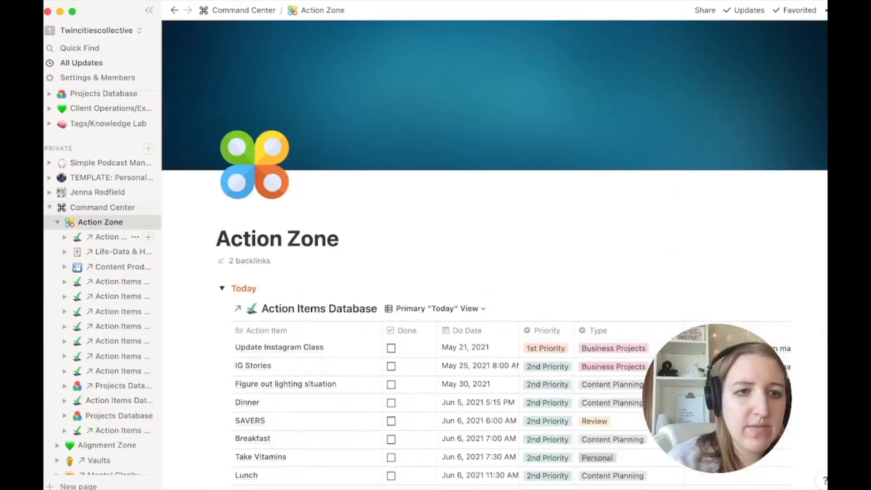
{"action": "scroll", "coordinate": [317, 239], "scroll_direction": "down", "scroll_amount": 5}
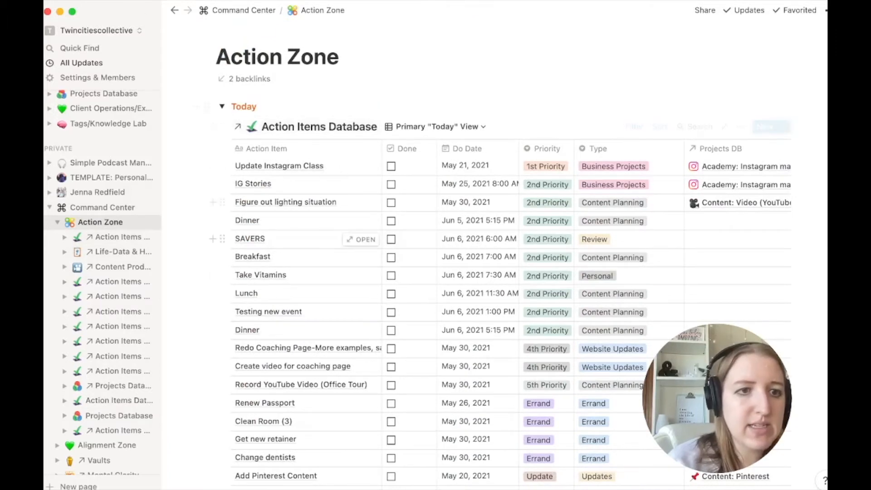
{"action": "scroll", "coordinate": [499, 273], "scroll_direction": "down", "scroll_amount": 15}
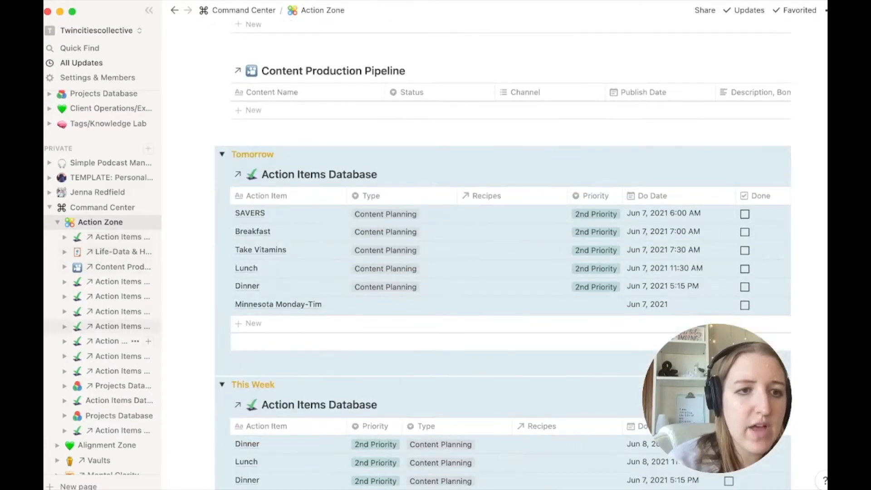
- Return to the Command Center page and open Vaults from its Focus & Align column
{"action": "left_click", "coordinate": [102, 207]}
{"action": "scroll", "coordinate": [277, 253], "scroll_direction": "down", "scroll_amount": 3}
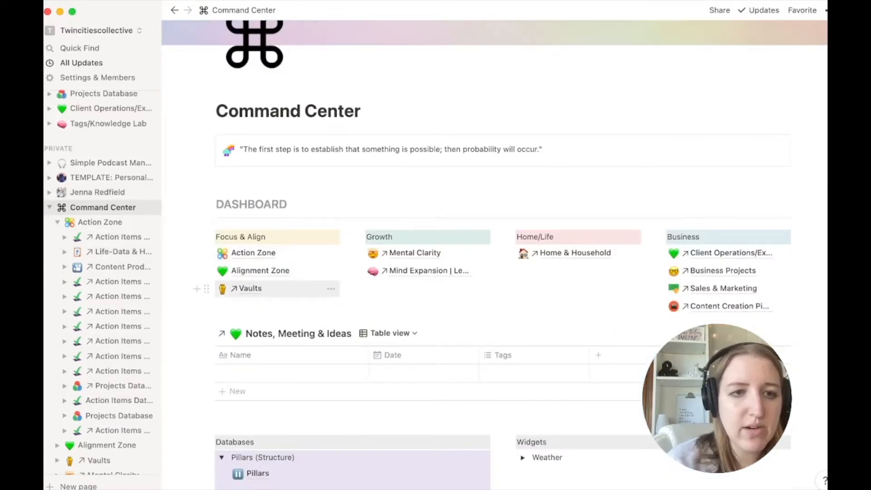
{"action": "left_click", "coordinate": [247, 289]}
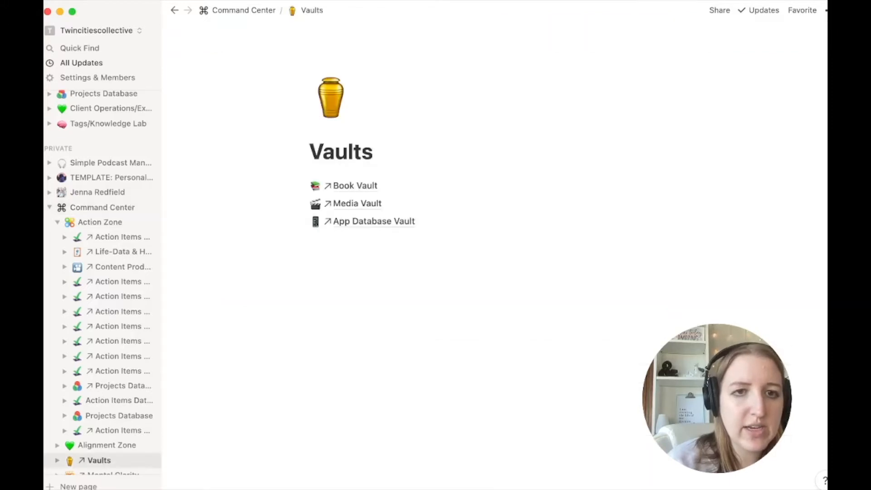
- Examine the list of Command Center sub-pages, including the pages nested under Vaults
{"action": "scroll", "coordinate": [109, 371], "scroll_direction": "down", "scroll_amount": 3}
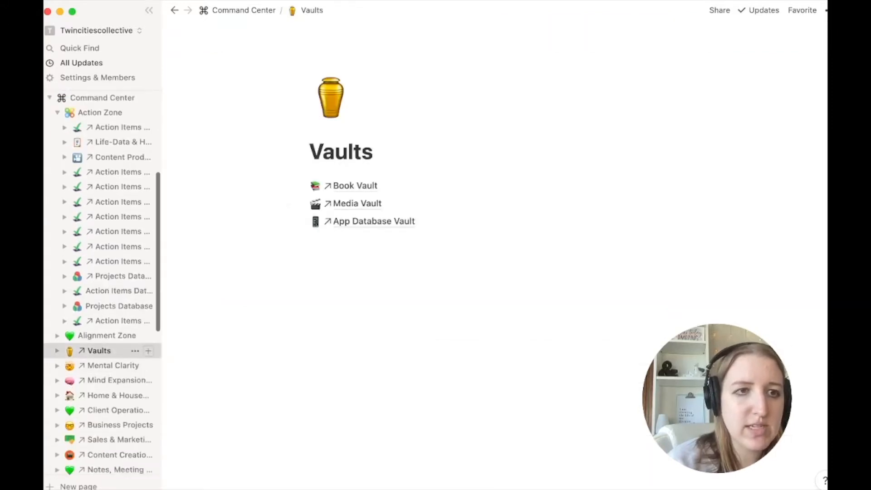
{"action": "scroll", "coordinate": [108, 350], "scroll_direction": "down", "scroll_amount": 3}
{"action": "scroll", "coordinate": [109, 272], "scroll_direction": "down", "scroll_amount": 3}
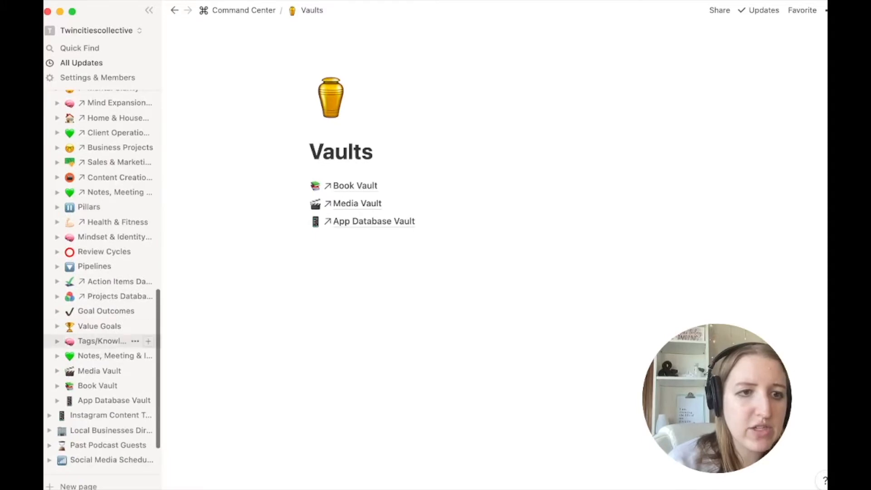
{"action": "scroll", "coordinate": [108, 409], "scroll_direction": "up", "scroll_amount": 2}
{"action": "scroll", "coordinate": [109, 409], "scroll_direction": "up", "scroll_amount": 2}
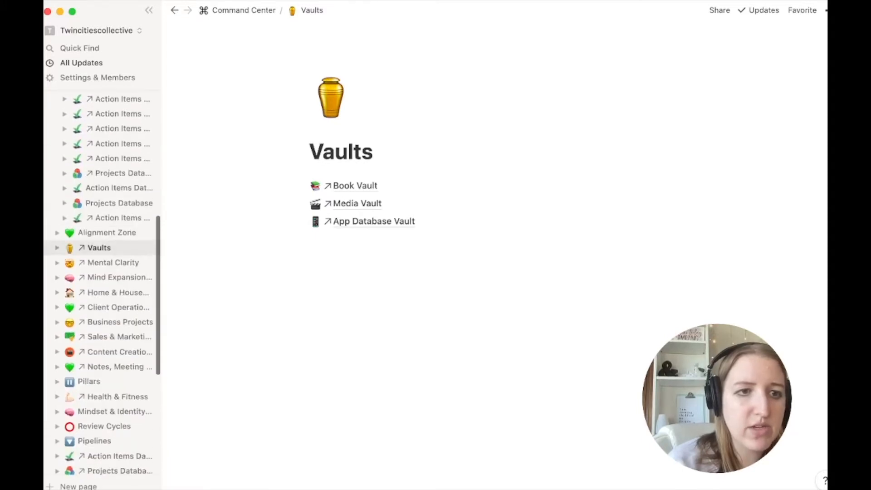
{"action": "scroll", "coordinate": [109, 408], "scroll_direction": "down", "scroll_amount": 4}
{"action": "scroll", "coordinate": [109, 267], "scroll_direction": "down", "scroll_amount": 3}
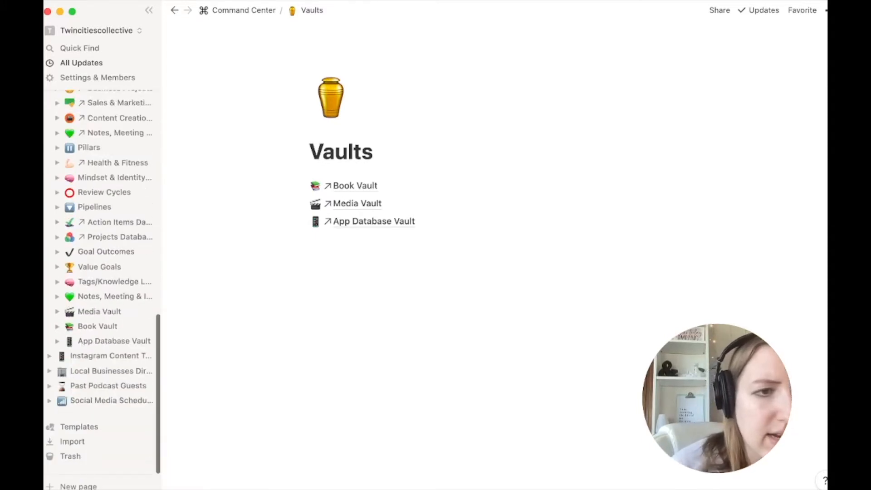
{"action": "scroll", "coordinate": [109, 267], "scroll_direction": "up", "scroll_amount": 10}
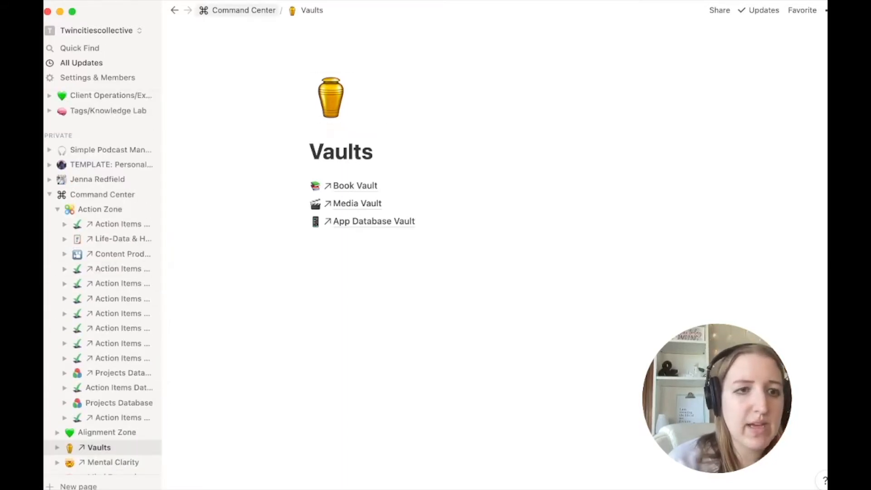
{"action": "scroll", "coordinate": [109, 346], "scroll_direction": "down", "scroll_amount": 4}
{"action": "left_click", "coordinate": [57, 332]}
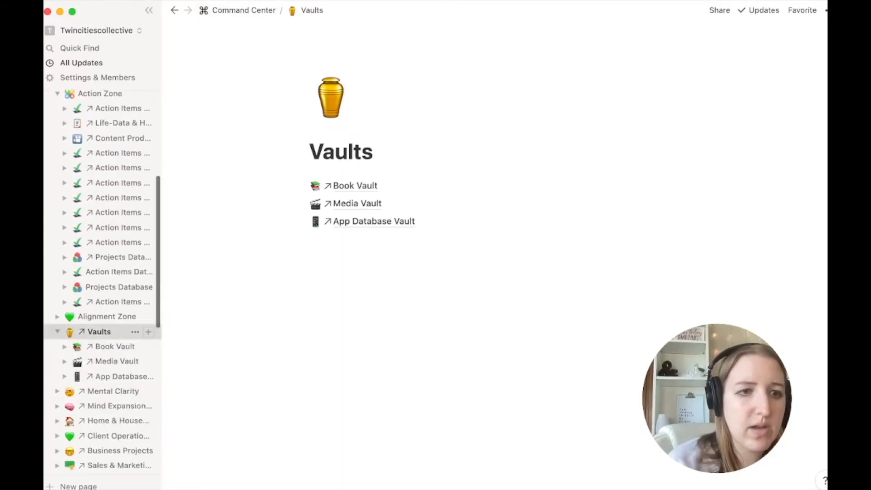
{"action": "left_click", "coordinate": [57, 332]}
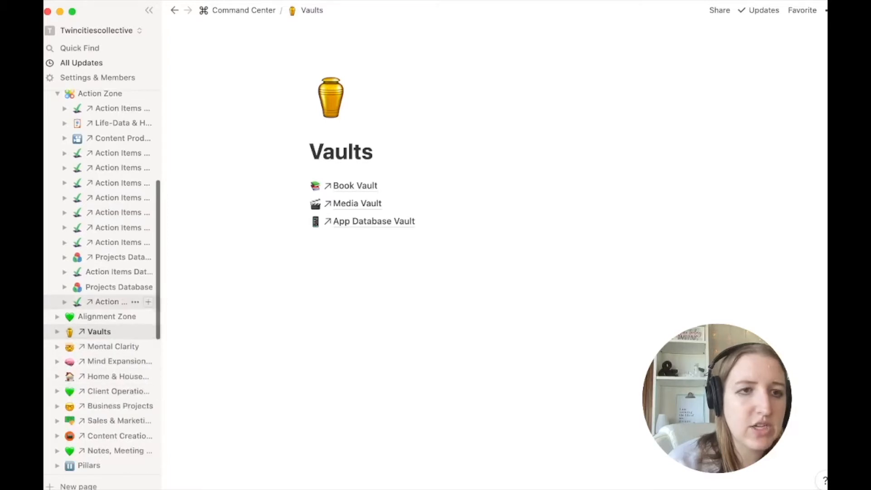
- Go back to the Command Center page and review its dashboard, database and widget sections
{"action": "scroll", "coordinate": [109, 302], "scroll_direction": "up", "scroll_amount": 4}
{"action": "left_click", "coordinate": [103, 231]}
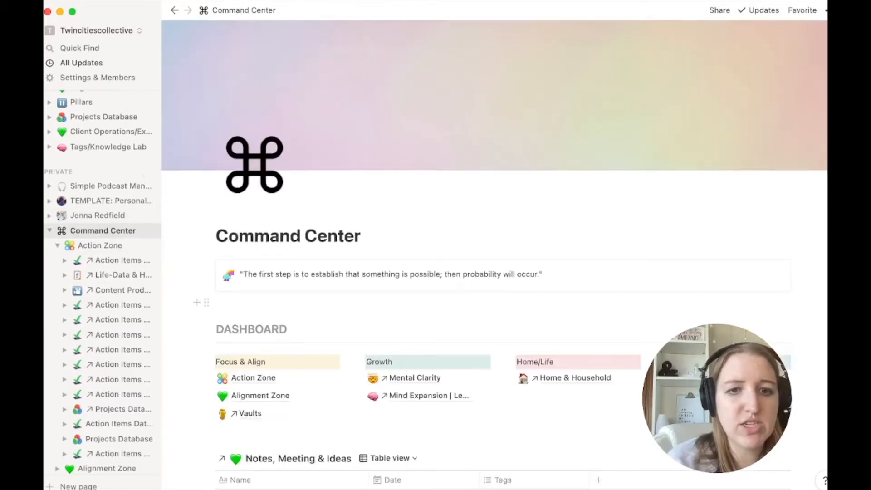
{"action": "scroll", "coordinate": [427, 251], "scroll_direction": "down", "scroll_amount": 3}
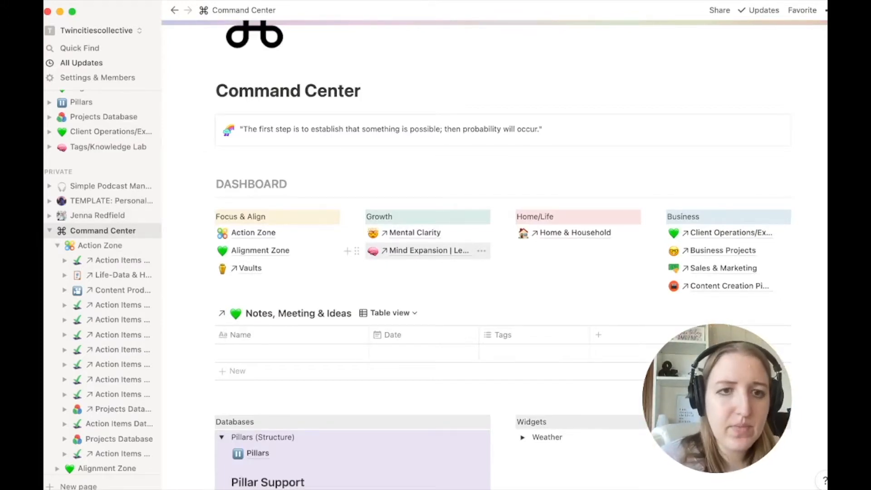
{"action": "scroll", "coordinate": [427, 250], "scroll_direction": "down", "scroll_amount": 5}
{"action": "scroll", "coordinate": [472, 258], "scroll_direction": "down", "scroll_amount": 5}
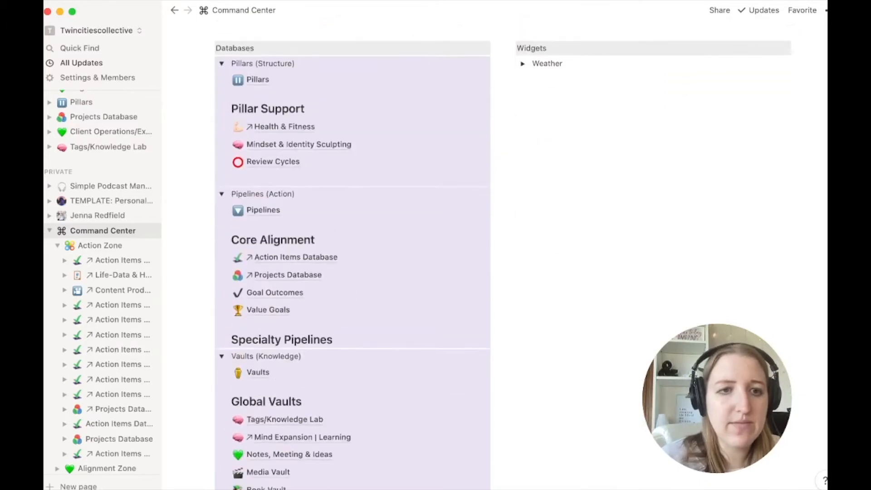
{"action": "scroll", "coordinate": [471, 259], "scroll_direction": "down", "scroll_amount": 5}
{"action": "scroll", "coordinate": [472, 259], "scroll_direction": "up", "scroll_amount": 15}
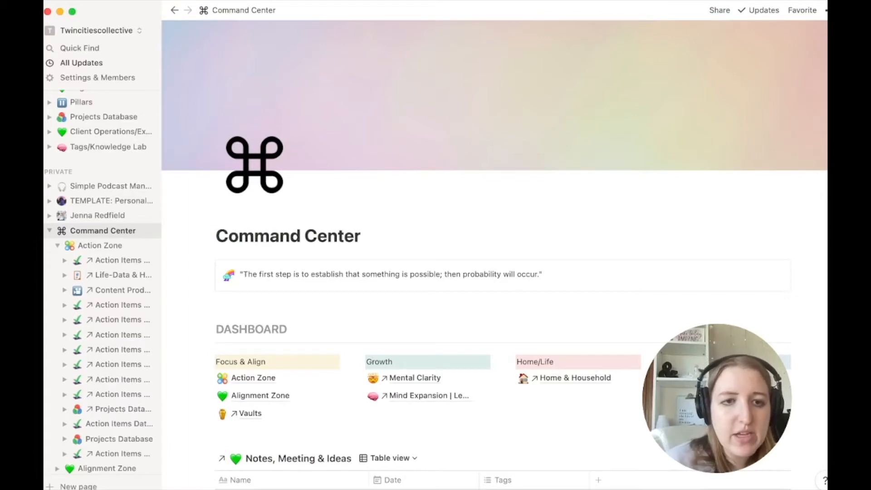
- Add an empty block below the Vaults link in the Focus & Align column
{"action": "scroll", "coordinate": [494, 273], "scroll_direction": "down", "scroll_amount": 2}
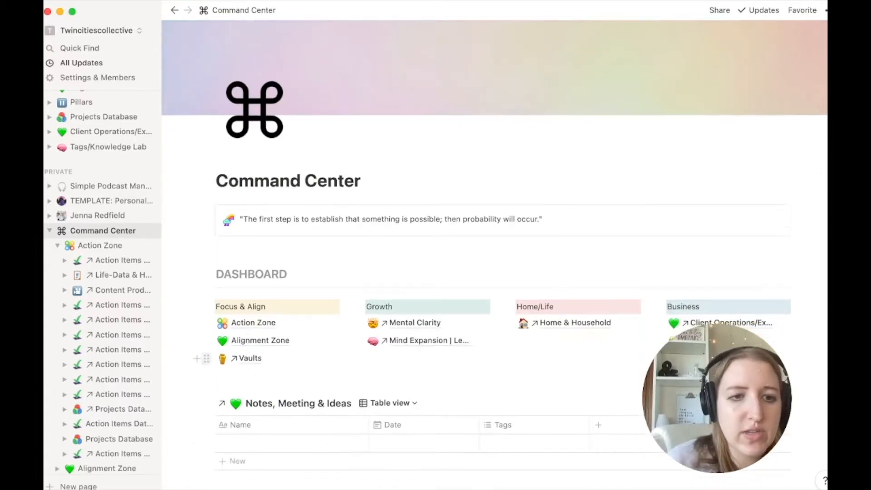
{"action": "left_click", "coordinate": [197, 358]}
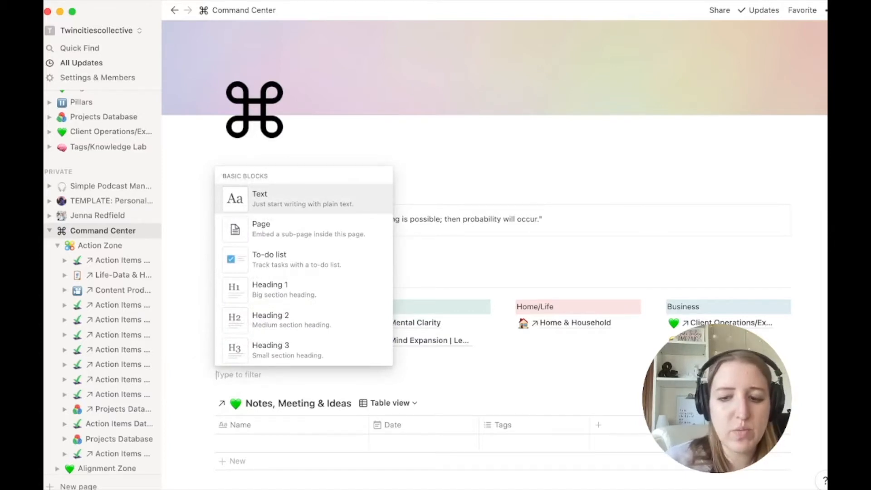
- Look up the link block types in the new block and clear the entered text
{"action": "type", "text": "/lin"}
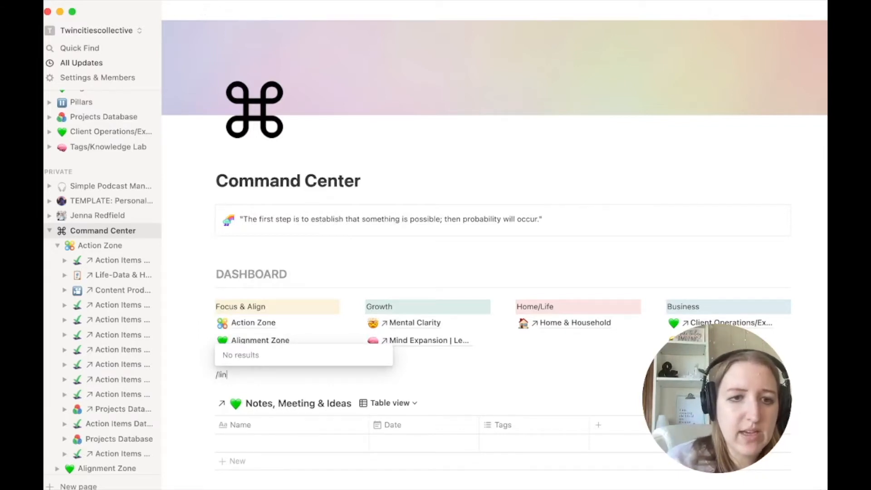
{"action": "key", "text": "BackSpace"}
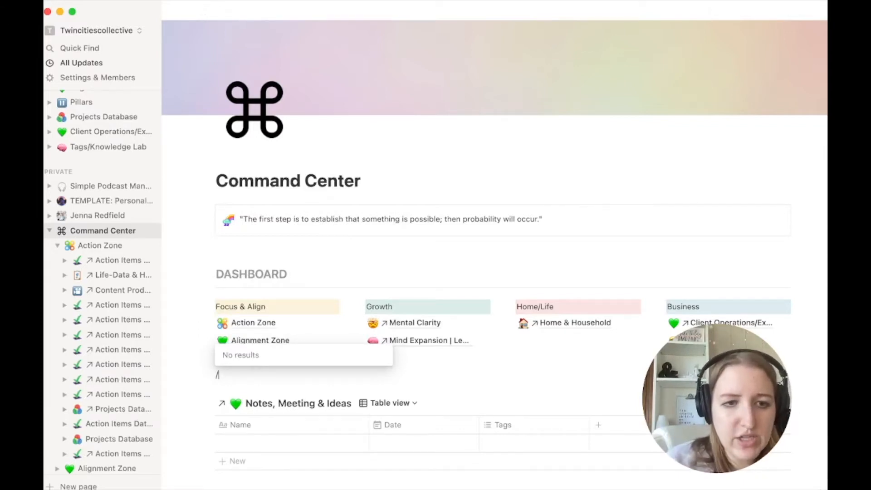
{"action": "key", "text": "BackSpace"}
{"action": "type", "text": "link"}
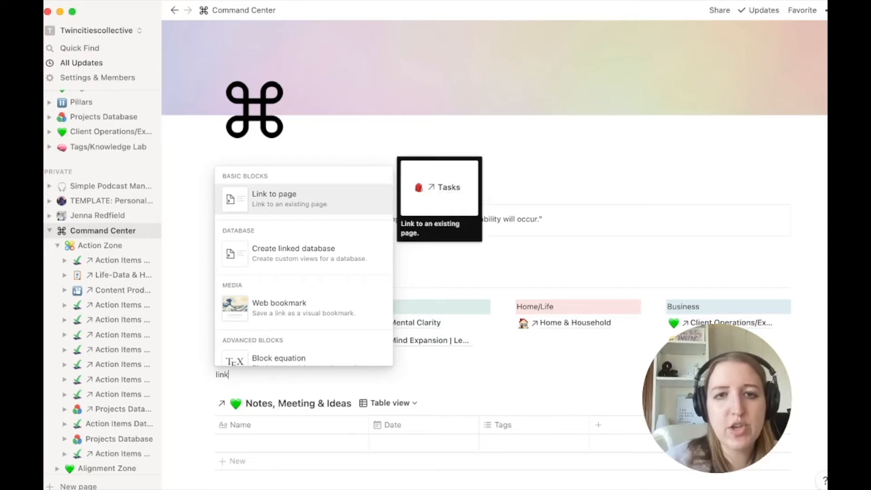
{"action": "key", "text": "Down"}
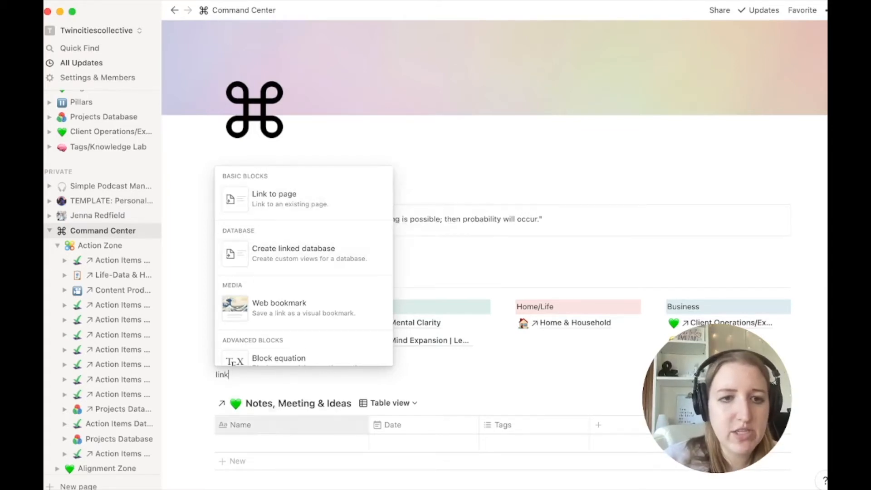
{"action": "key", "text": "Escape"}
{"action": "key", "text": "BackSpace"}
{"action": "key", "text": "BackSpace"}
{"action": "key", "text": "BackSpace"}
{"action": "key", "text": "BackSpace"}
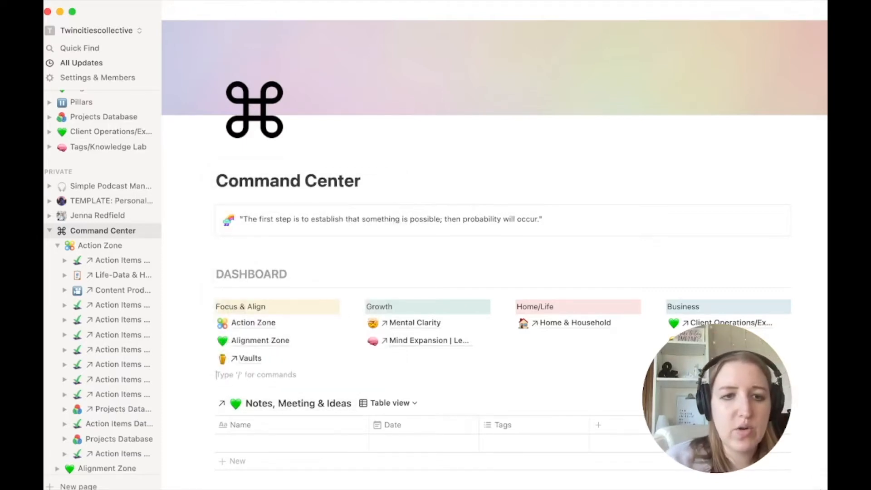
- Create a sub-page in the empty block below Vaults and title it "Test Page"
{"action": "type", "text": "/"}
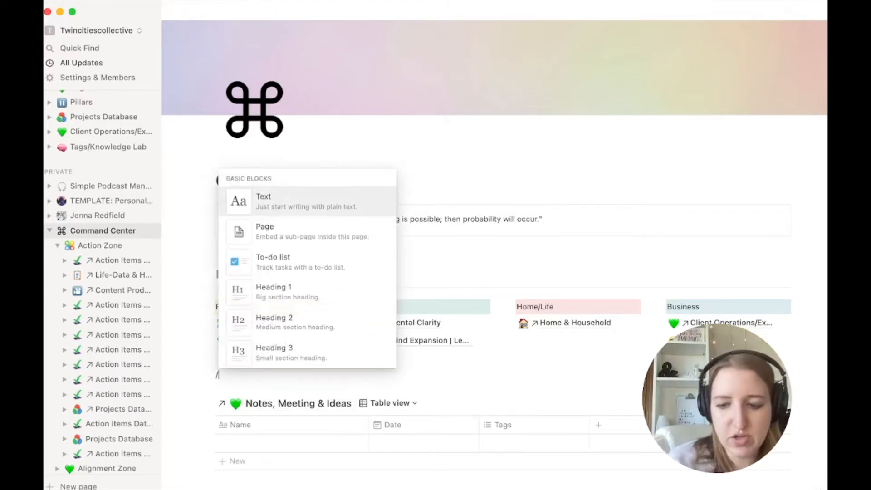
{"action": "key", "text": "Down"}
{"action": "key", "text": "Return"}
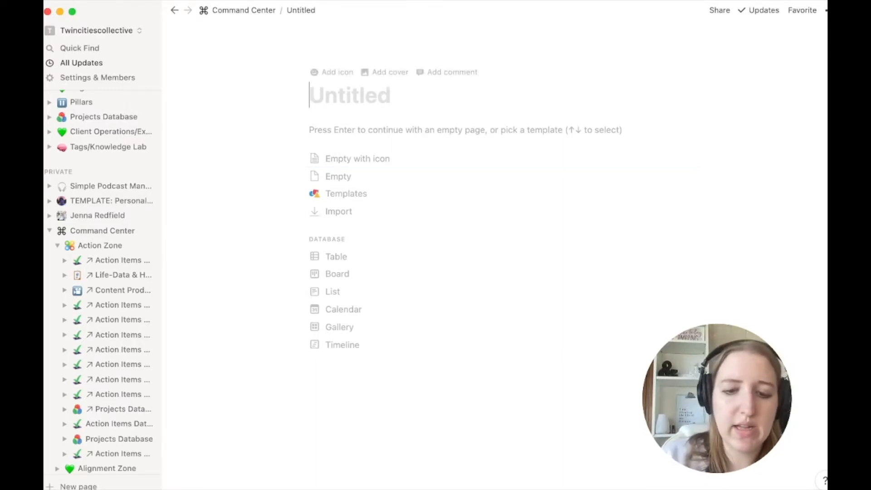
{"action": "type", "text": "Text"}
{"action": "key", "text": "BackSpace"}
{"action": "key", "text": "BackSpace"}
{"action": "type", "text": "st "}
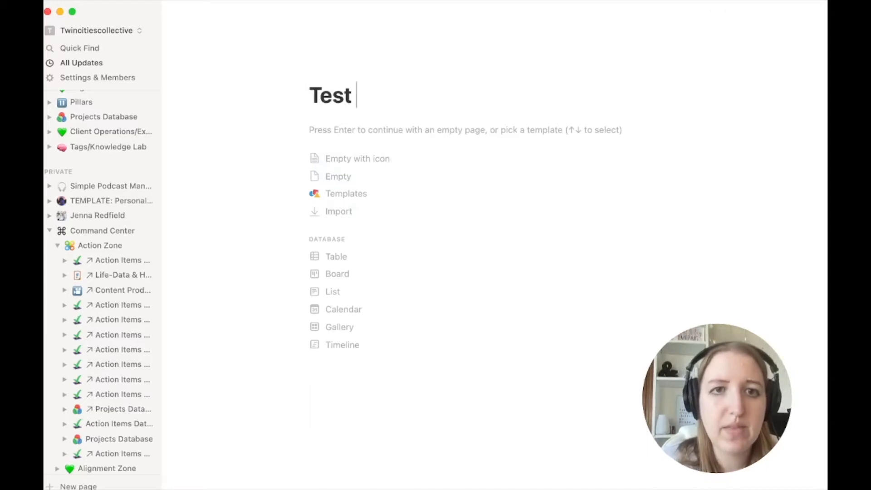
{"action": "type", "text": "Page"}
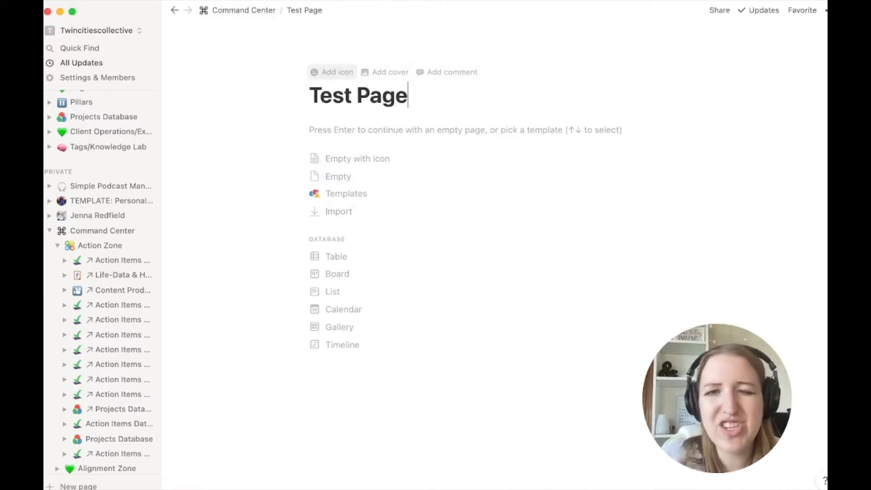
- Add an icon to Test Page and change it to the studio microphone emoji
{"action": "left_click", "coordinate": [334, 72]}
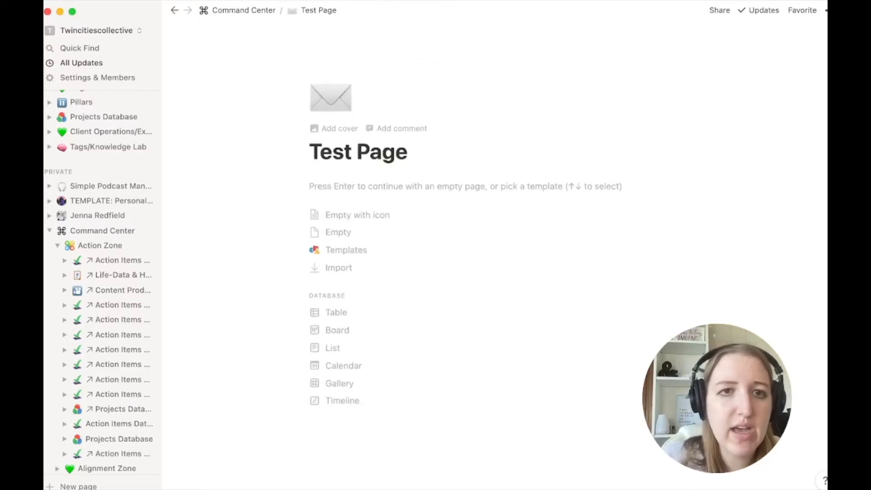
{"action": "left_click", "coordinate": [330, 98]}
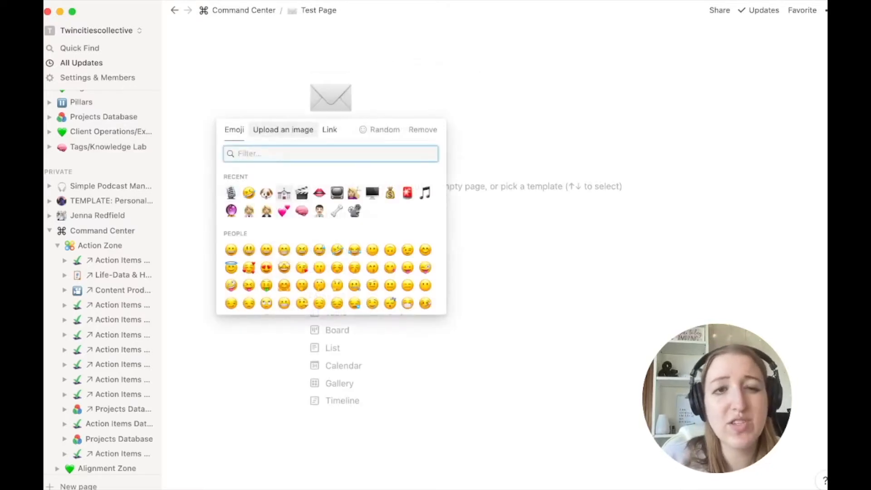
{"action": "left_click", "coordinate": [283, 129]}
{"action": "left_click", "coordinate": [330, 130]}
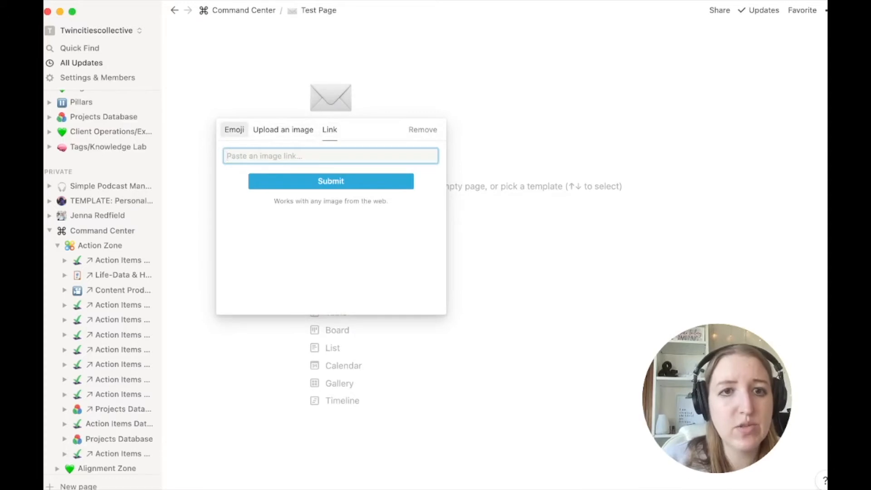
{"action": "left_click", "coordinate": [234, 129]}
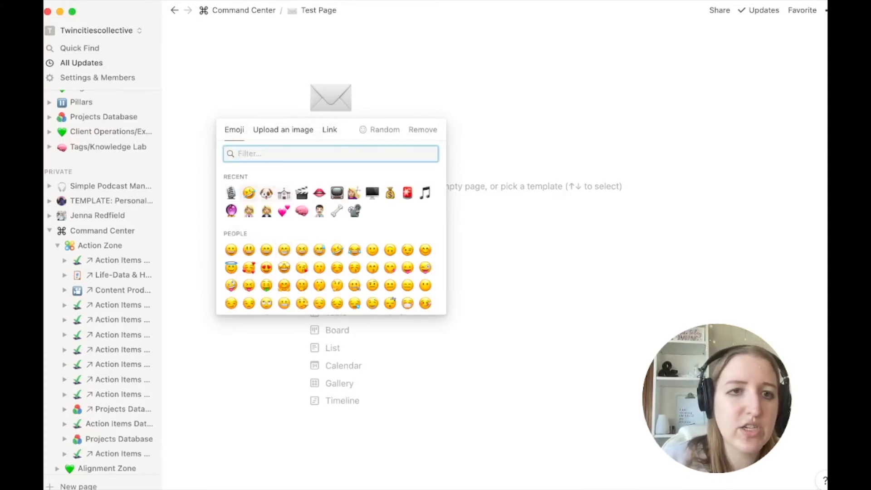
{"action": "left_click", "coordinate": [231, 193]}
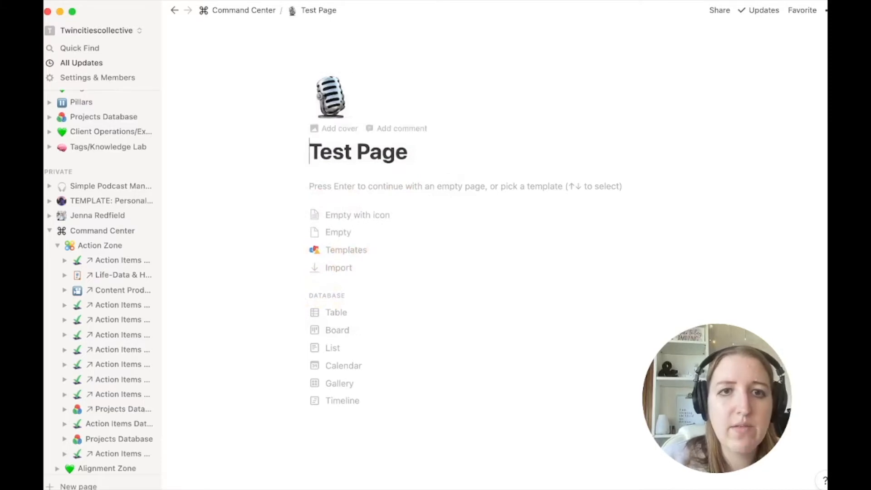
{"action": "left_click", "coordinate": [331, 97]}
{"action": "key", "text": "Escape"}
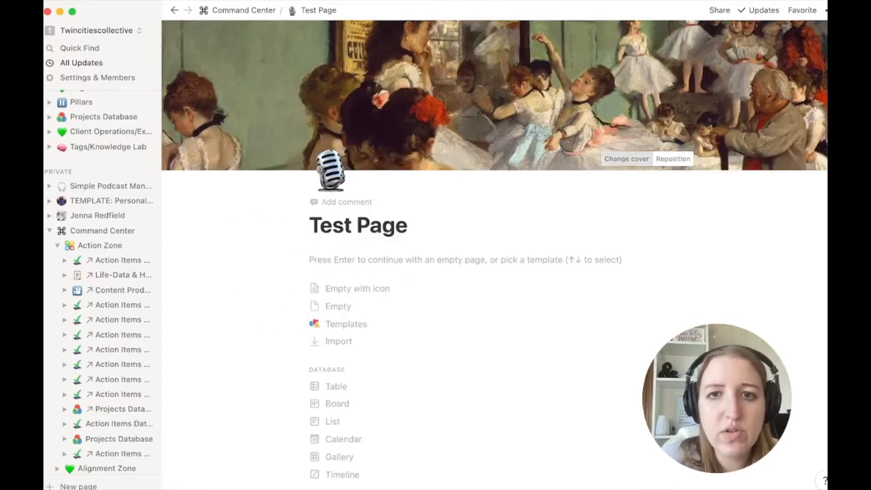
- Browse the cover image sources and set Test Page's cover to the Unsplash laptop photo by XPS
{"action": "left_click", "coordinate": [628, 159]}
{"action": "left_click", "coordinate": [534, 178]}
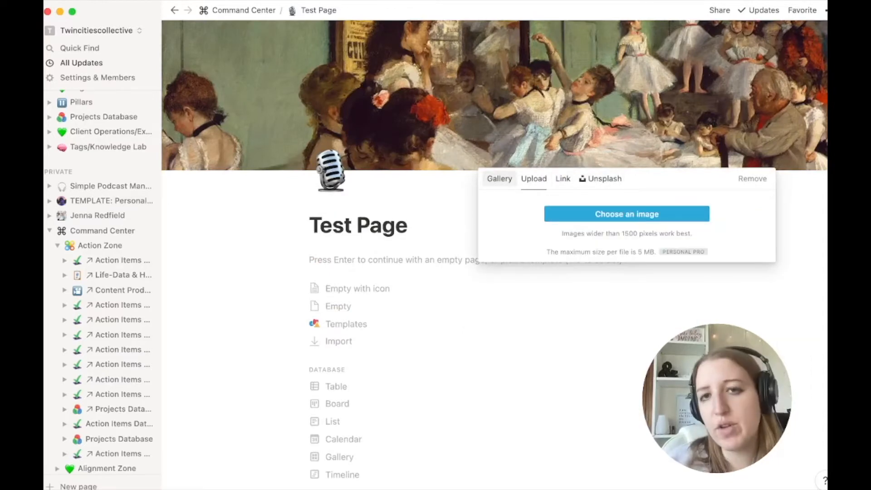
{"action": "left_click", "coordinate": [500, 179]}
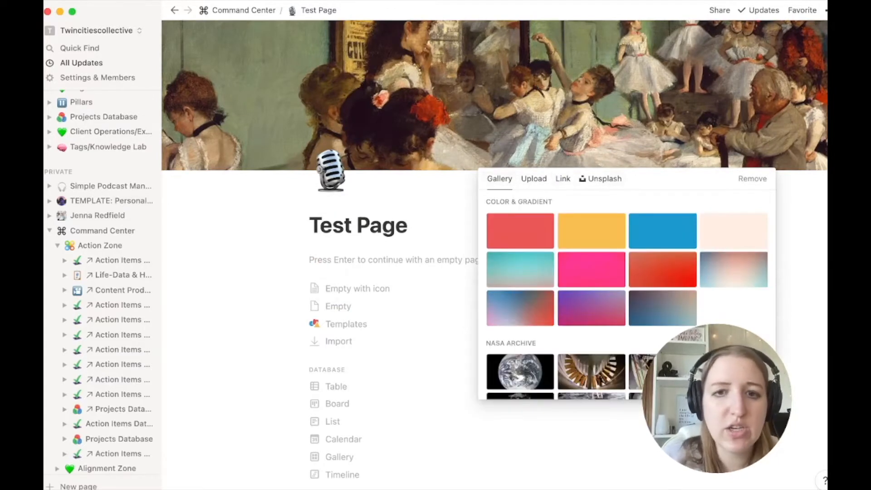
{"action": "scroll", "coordinate": [627, 295], "scroll_direction": "down", "scroll_amount": 2}
{"action": "scroll", "coordinate": [627, 295], "scroll_direction": "up", "scroll_amount": 2}
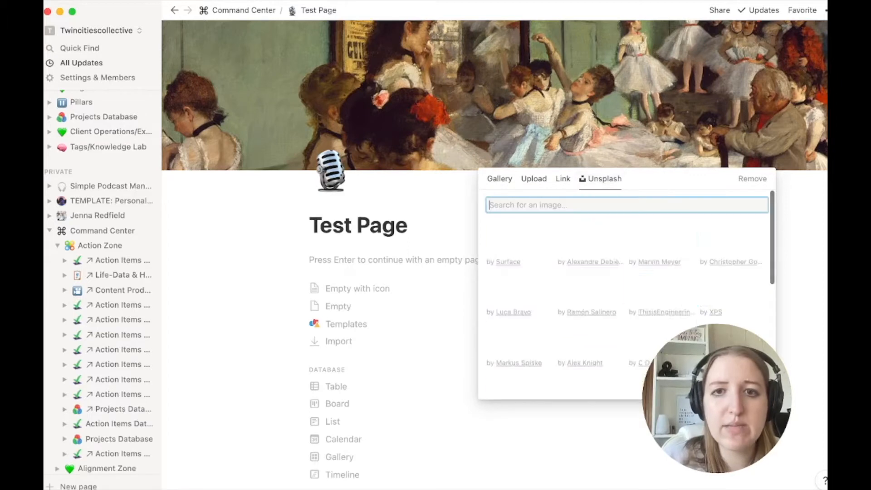
{"action": "left_click", "coordinate": [600, 179]}
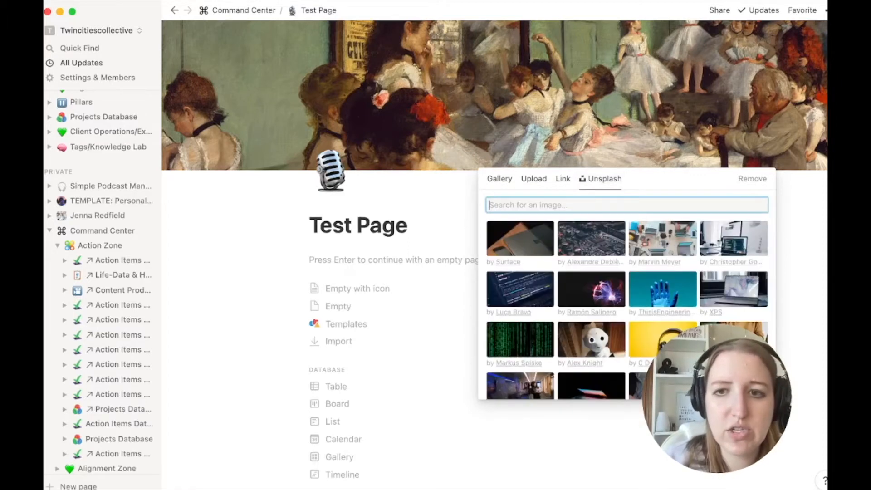
{"action": "left_click", "coordinate": [734, 289]}
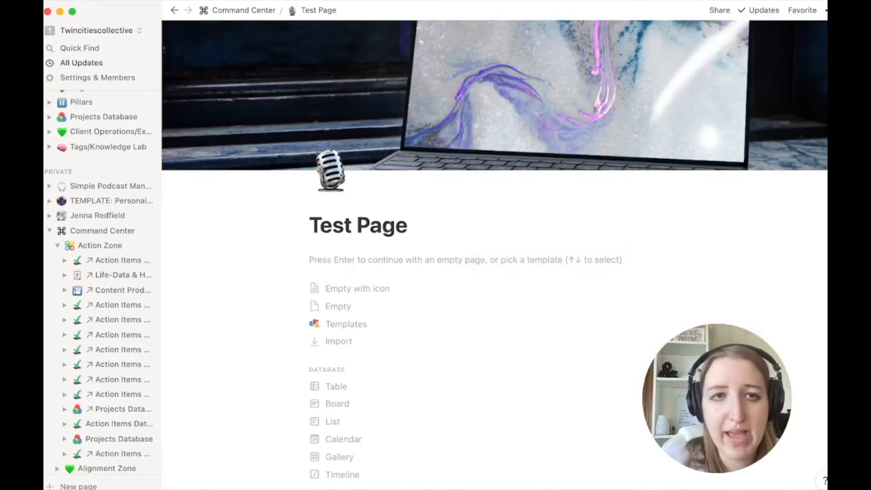
- Open the template gallery for Test Page, look through the Personal templates and the Travel Planner preview, and close it
{"action": "key", "text": "Down"}
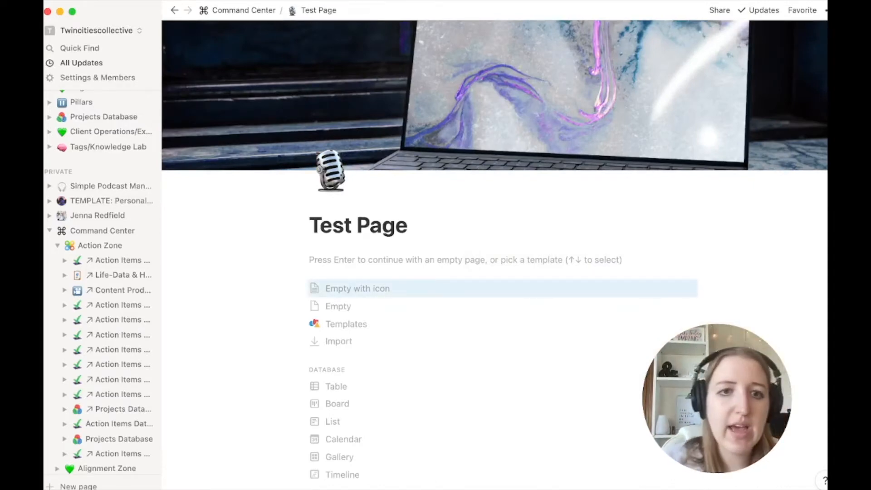
{"action": "key", "text": "Down"}
{"action": "key", "text": "Down"}
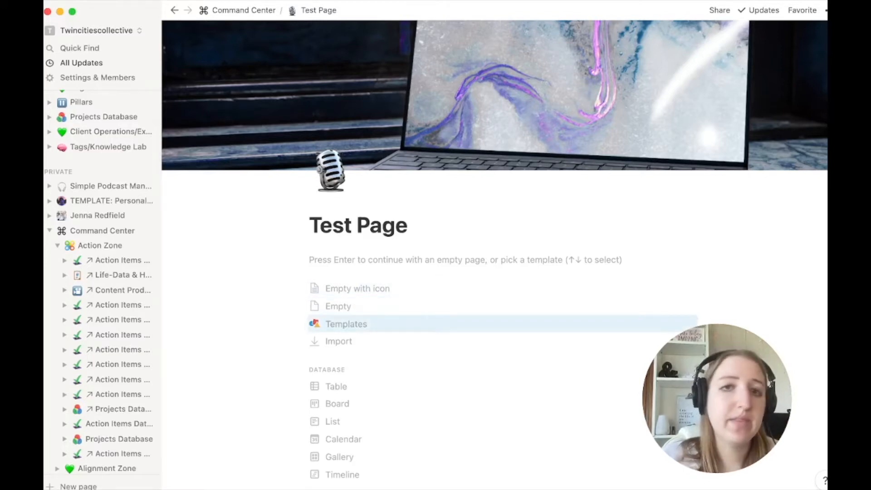
{"action": "key", "text": "Return"}
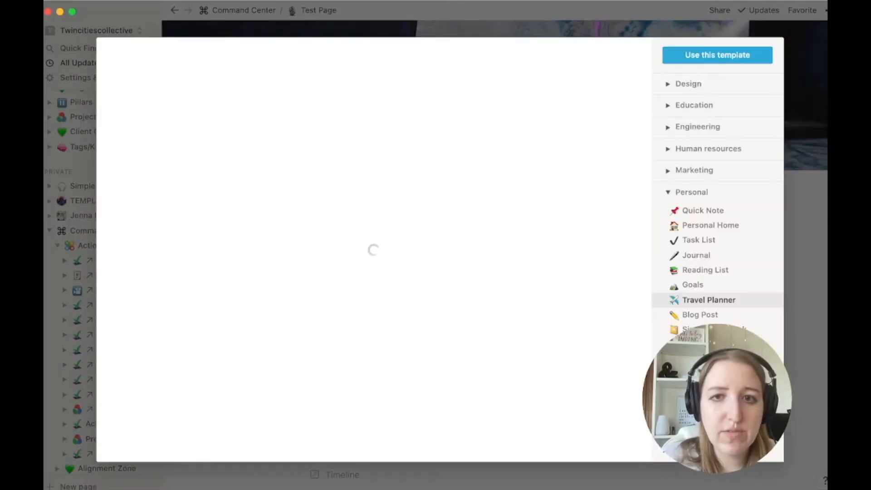
{"action": "scroll", "coordinate": [454, 291], "scroll_direction": "down", "scroll_amount": 2}
{"action": "scroll", "coordinate": [717, 270], "scroll_direction": "down", "scroll_amount": 1}
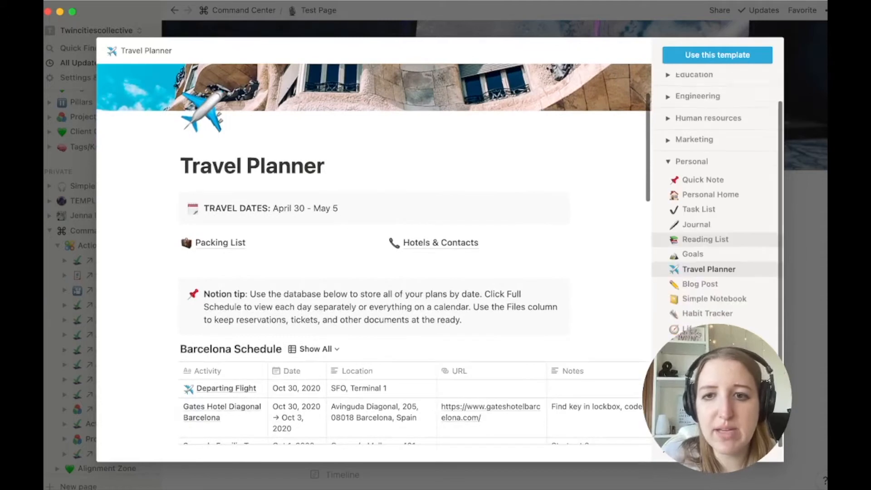
{"action": "scroll", "coordinate": [717, 254], "scroll_direction": "up", "scroll_amount": 1}
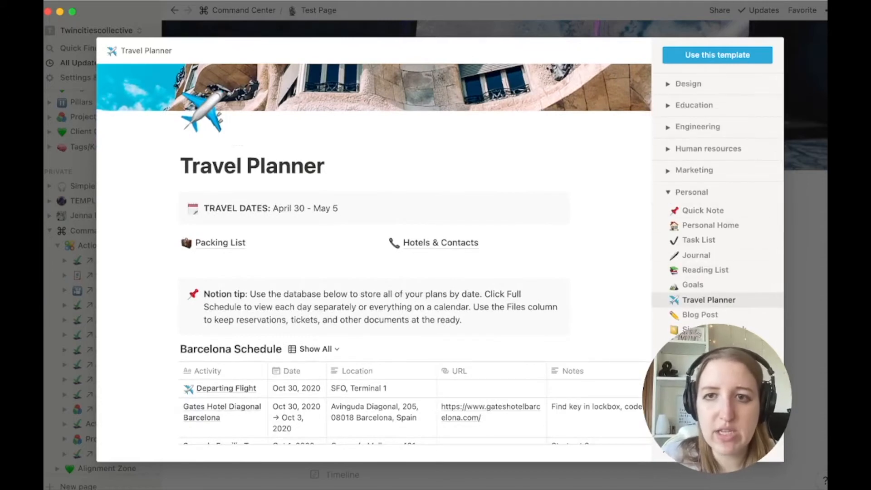
{"action": "scroll", "coordinate": [373, 254], "scroll_direction": "down", "scroll_amount": 10}
{"action": "scroll", "coordinate": [373, 254], "scroll_direction": "down", "scroll_amount": 5}
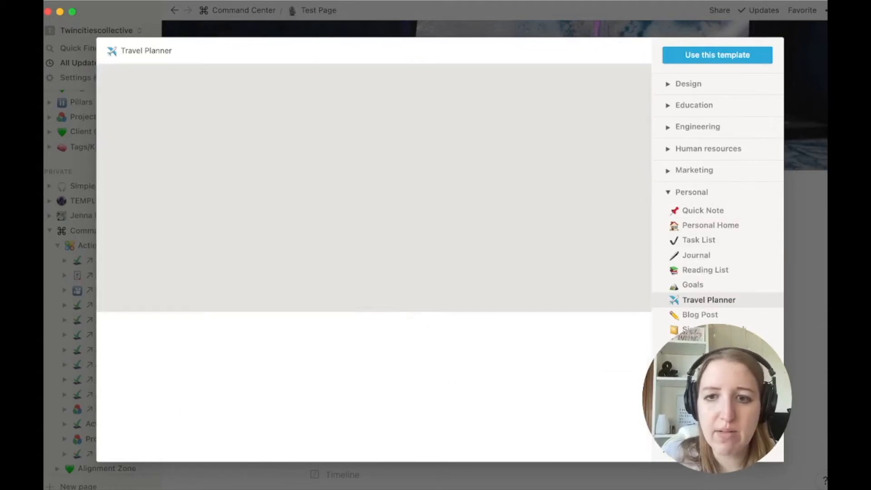
{"action": "key", "text": "Escape"}
{"action": "scroll", "coordinate": [495, 254], "scroll_direction": "down", "scroll_amount": 2}
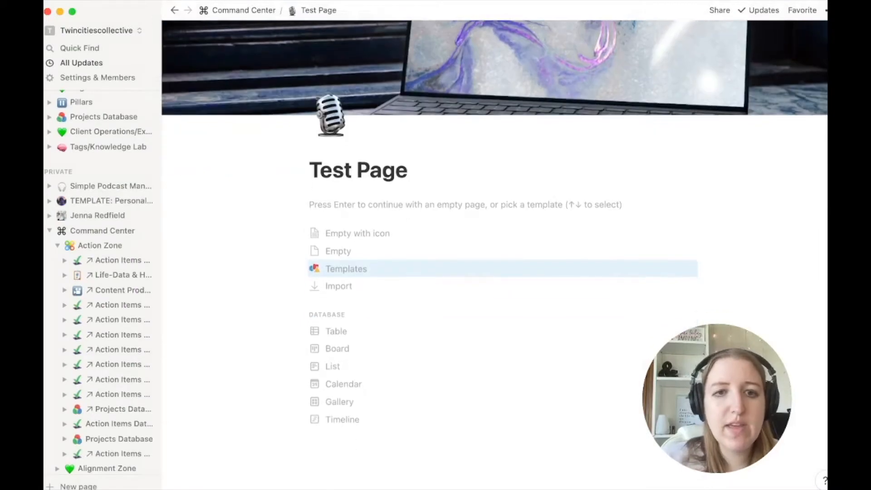
- View the available import sources for Test Page and close the import window
{"action": "key", "text": "Down"}
{"action": "key", "text": "Return"}
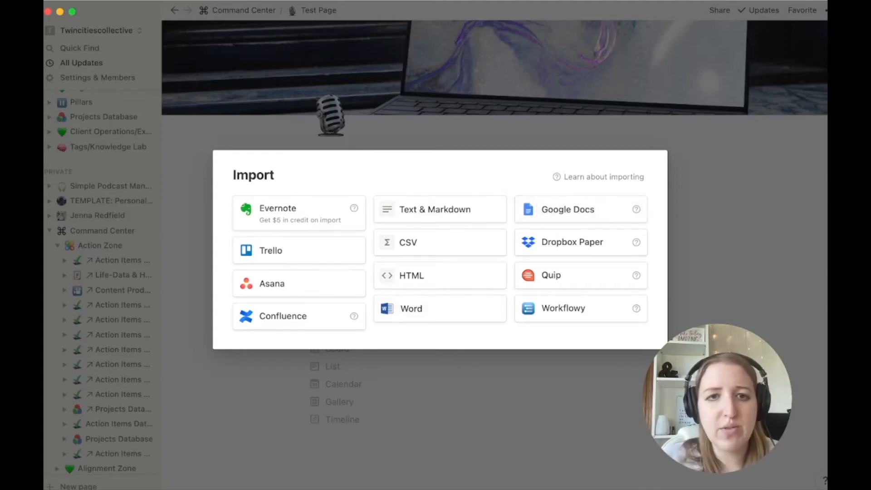
{"action": "key", "text": "Escape"}
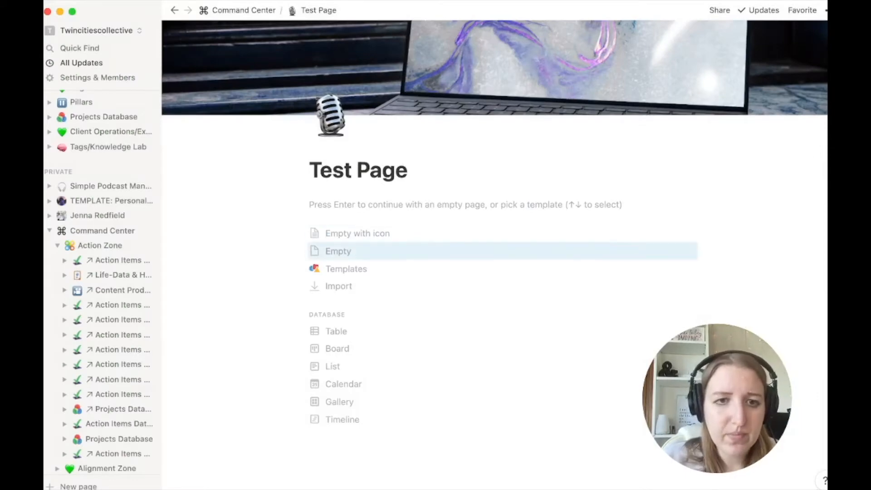
- Look through the database layouts offered for Test Page and turn it into a Table database
{"action": "key", "text": "Down"}
{"action": "key", "text": "Down"}
{"action": "key", "text": "Down"}
{"action": "key", "text": "Down"}
{"action": "key", "text": "Down"}
{"action": "key", "text": "Down"}
{"action": "key", "text": "Down"}
{"action": "key", "text": "Down"}
{"action": "key", "text": "Up"}
{"action": "key", "text": "Up"}
{"action": "key", "text": "Up"}
{"action": "key", "text": "Up"}
{"action": "key", "text": "Up"}
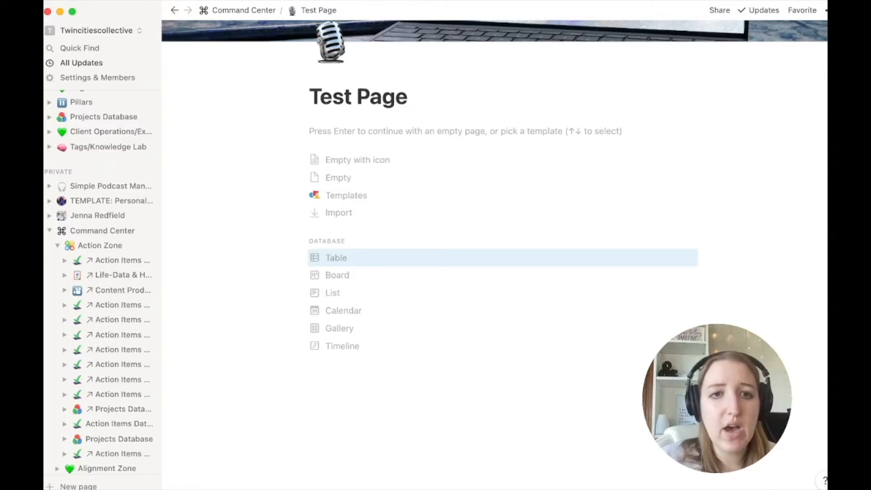
{"action": "key", "text": "Return"}
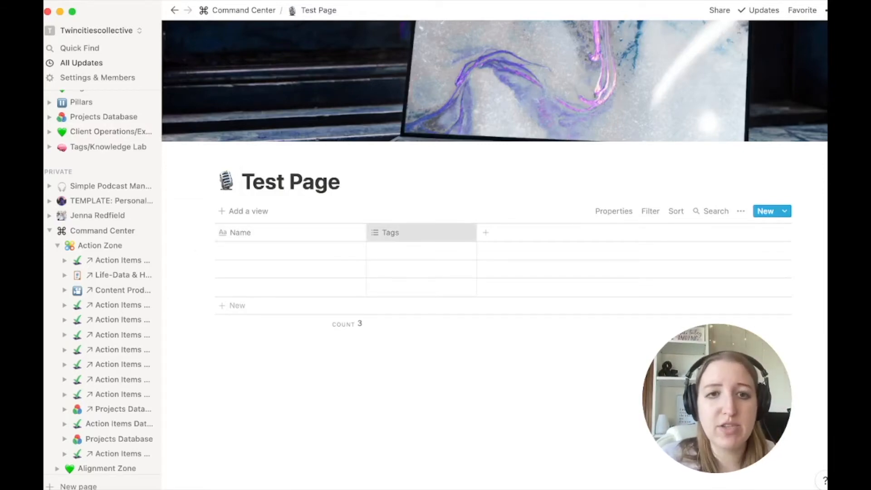
- Add a column after Tags, review the available property types and set the column's type to Formula
{"action": "left_click", "coordinate": [421, 233]}
{"action": "left_click", "coordinate": [421, 233]}
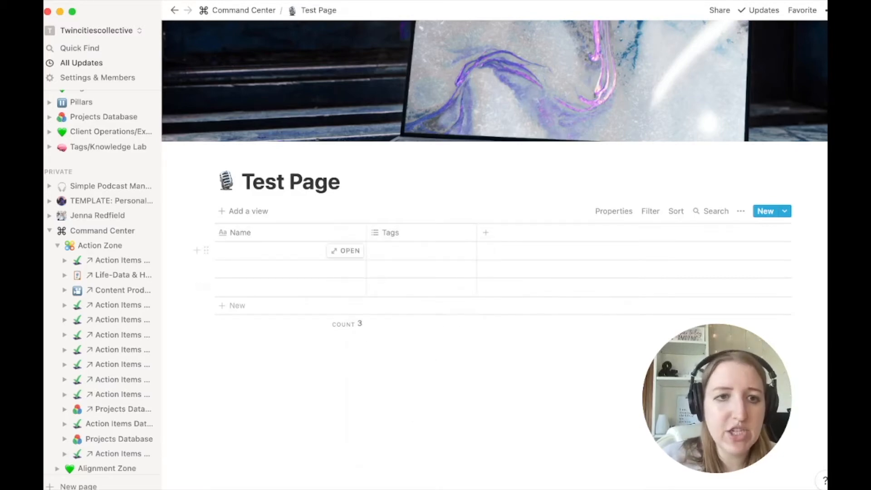
{"action": "left_click", "coordinate": [486, 232]}
{"action": "mouse_move", "coordinate": [531, 293]}
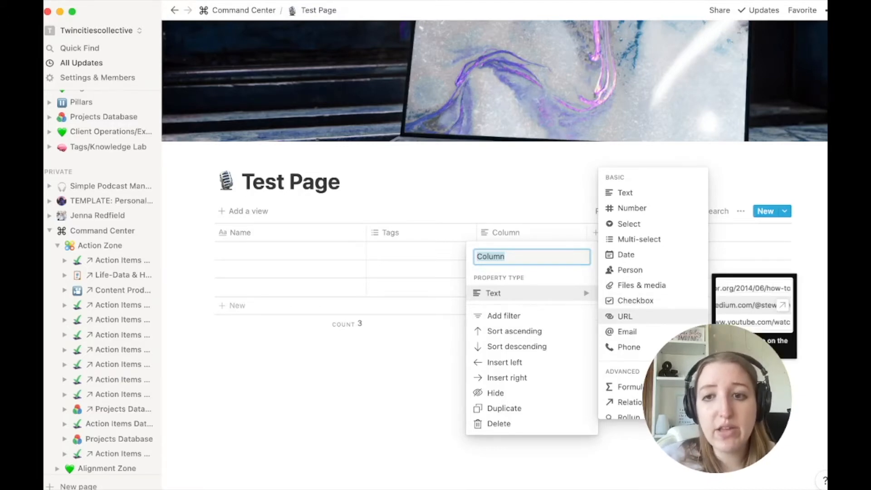
{"action": "scroll", "coordinate": [653, 290], "scroll_direction": "down", "scroll_amount": 2}
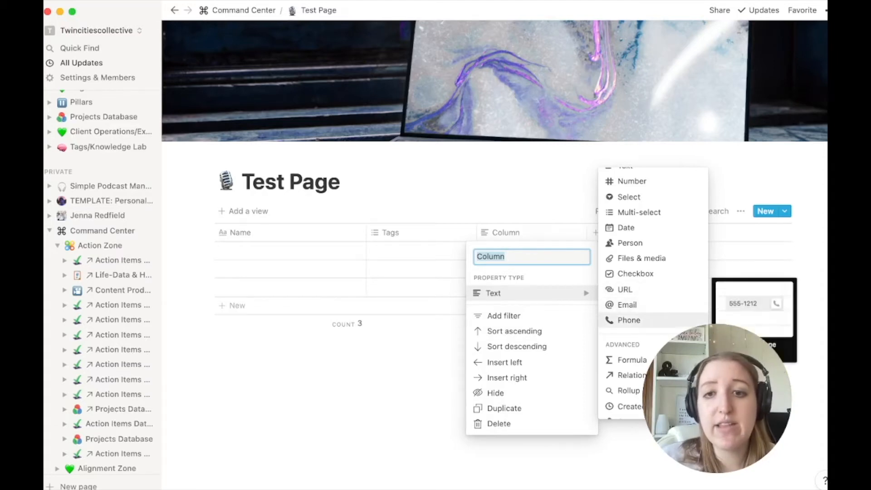
{"action": "scroll", "coordinate": [653, 290], "scroll_direction": "up", "scroll_amount": 3}
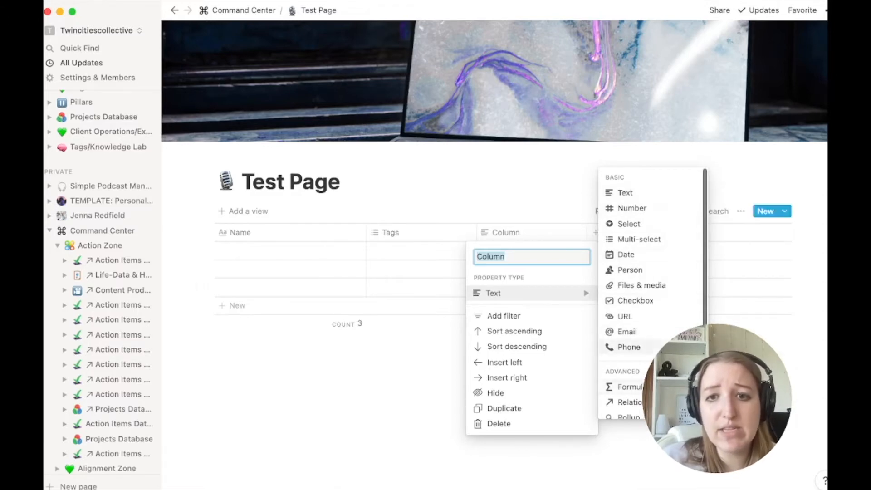
{"action": "scroll", "coordinate": [635, 298], "scroll_direction": "down", "scroll_amount": 2}
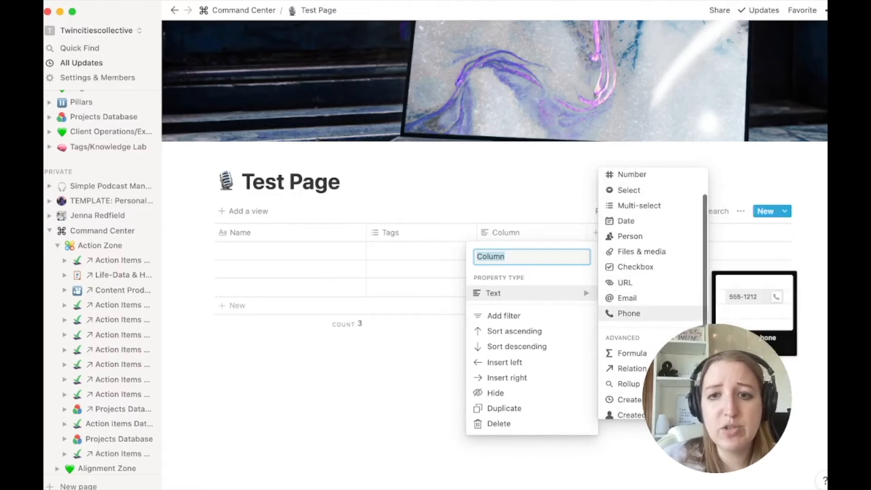
{"action": "scroll", "coordinate": [635, 314], "scroll_direction": "down", "scroll_amount": 1}
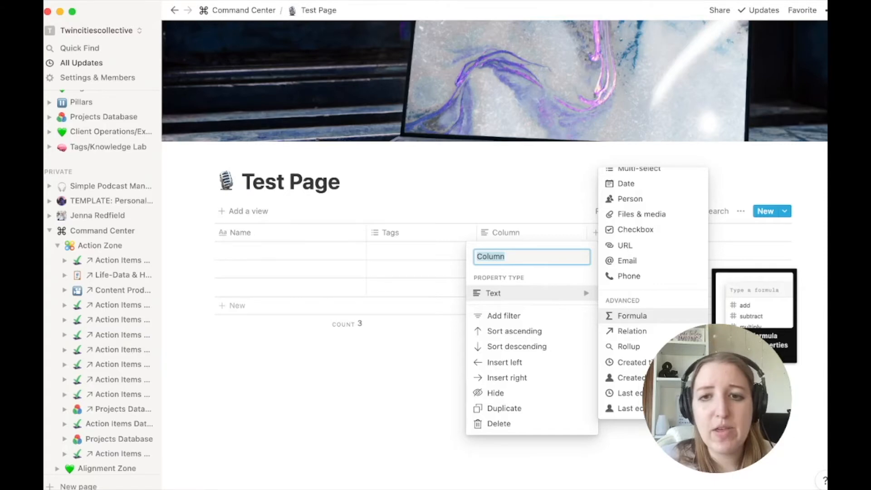
{"action": "left_click", "coordinate": [633, 316]}
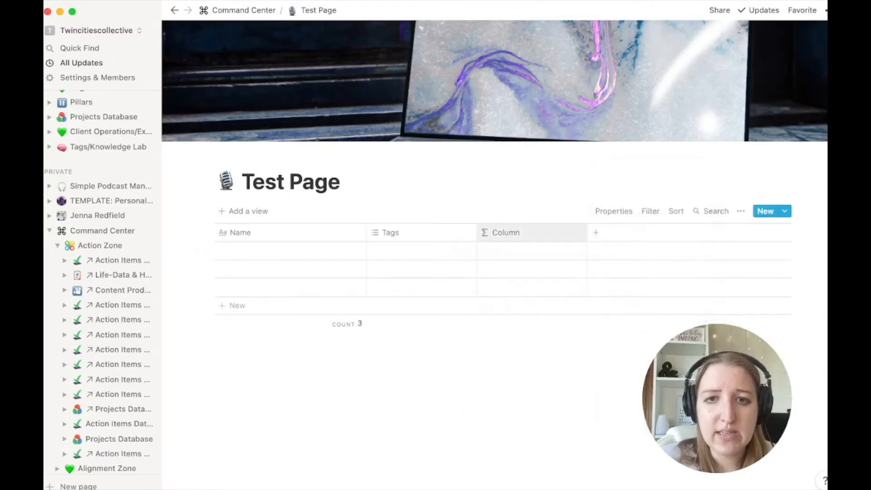
- Open the formula editor for the new column, look through its operators and functions, and close it without a formula
{"action": "left_click", "coordinate": [506, 232]}
{"action": "left_click", "coordinate": [505, 316]}
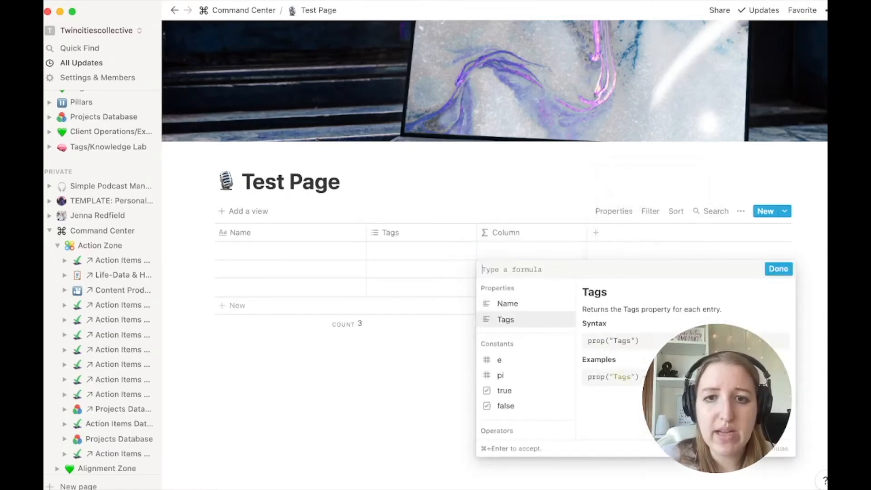
{"action": "scroll", "coordinate": [504, 385], "scroll_direction": "down", "scroll_amount": 15}
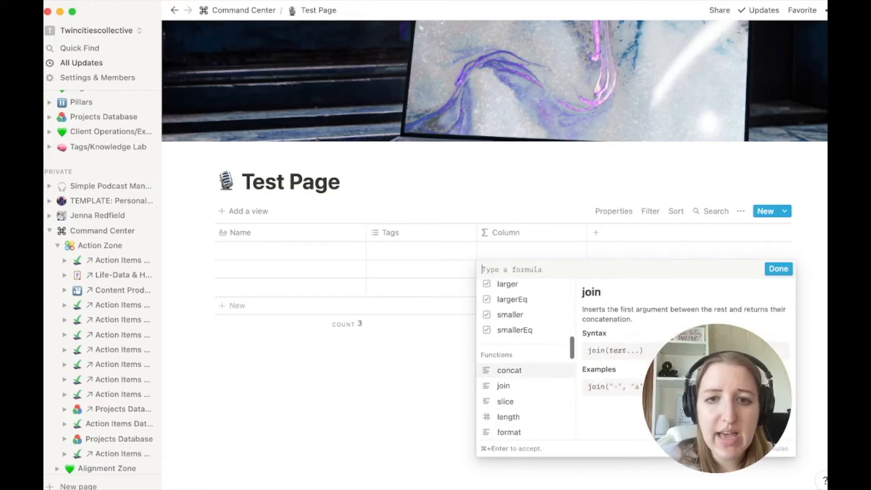
{"action": "scroll", "coordinate": [505, 384], "scroll_direction": "down", "scroll_amount": 12}
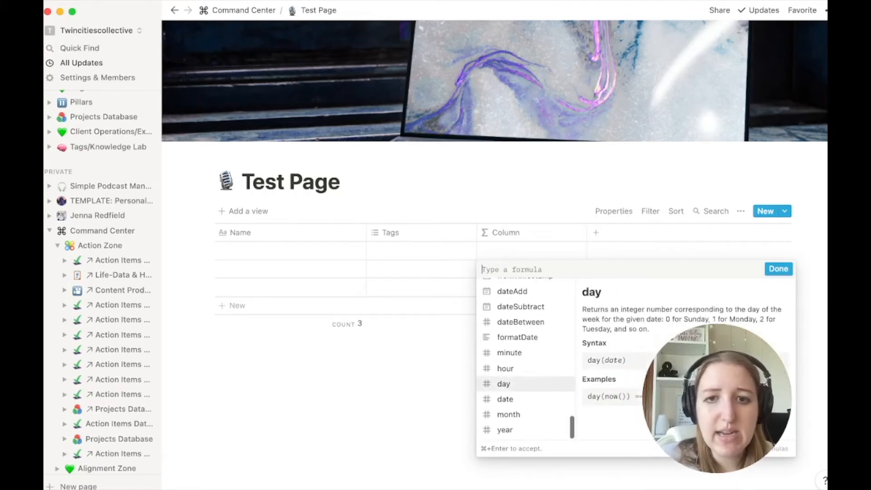
{"action": "key", "text": "Escape"}
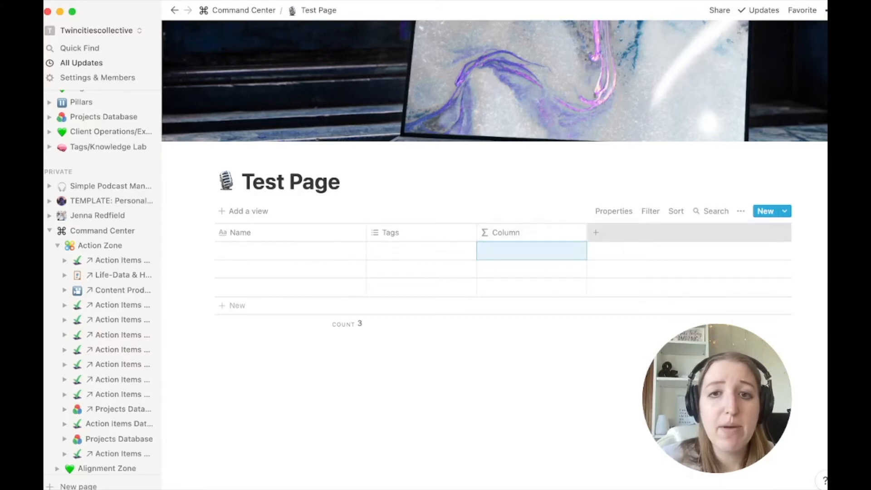
- Add a column after the formula column and make it a Relation to the Inventory-Current Stock database
{"action": "left_click", "coordinate": [596, 232]}
{"action": "mouse_move", "coordinate": [644, 293]}
{"action": "scroll", "coordinate": [763, 318], "scroll_direction": "down", "scroll_amount": 3}
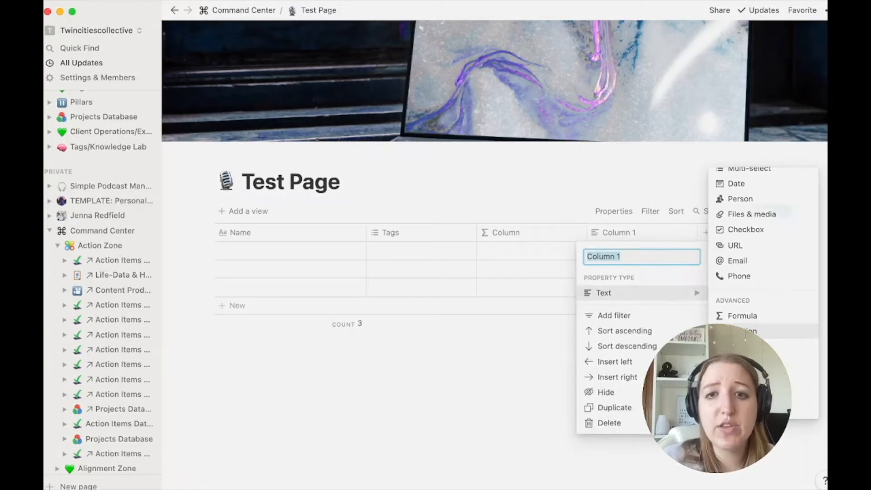
{"action": "left_click", "coordinate": [744, 331]}
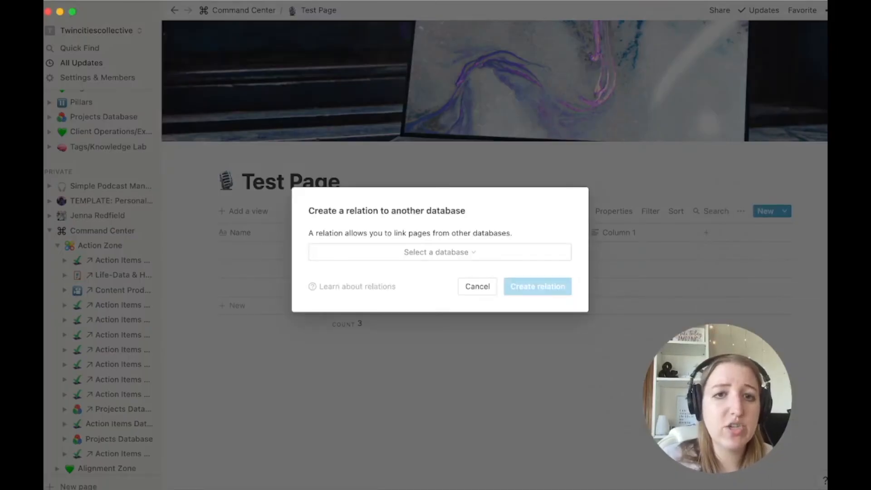
{"action": "left_click", "coordinate": [439, 252]}
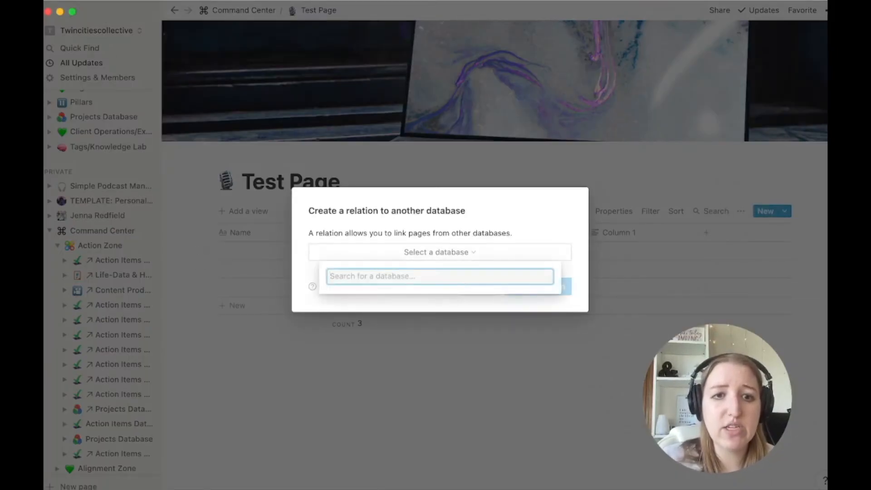
{"action": "scroll", "coordinate": [440, 327], "scroll_direction": "down", "scroll_amount": 5}
{"action": "scroll", "coordinate": [440, 344], "scroll_direction": "down", "scroll_amount": 3}
{"action": "type", "text": "inventory"}
{"action": "key", "text": "Return"}
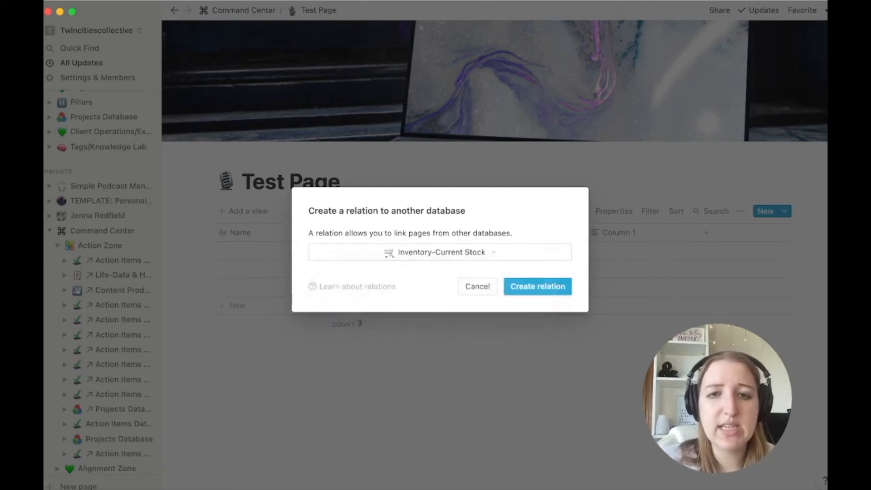
{"action": "left_click", "coordinate": [538, 286]}
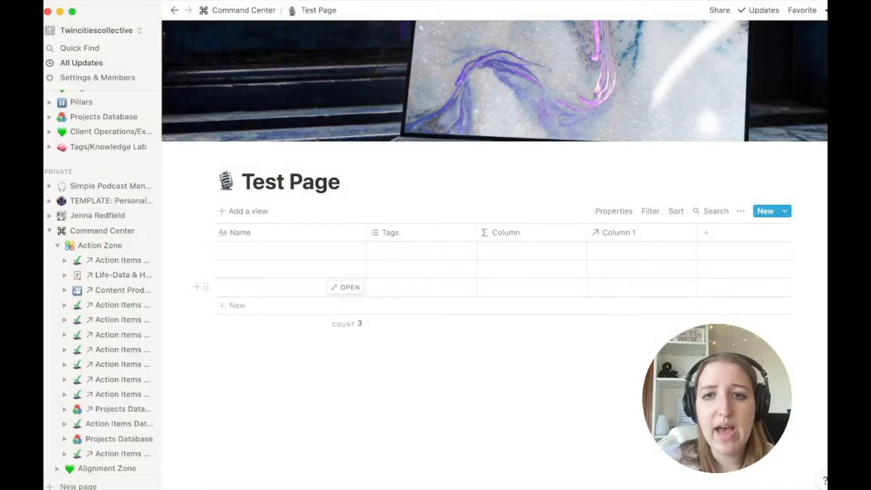
- Rename the new relation column to Food
{"action": "left_click", "coordinate": [625, 232]}
{"action": "type", "text": "Food"}
{"action": "key", "text": "Return"}
- Link the Oregano and orange inventory items in the first row's Food cell
{"action": "left_click", "coordinate": [604, 252]}
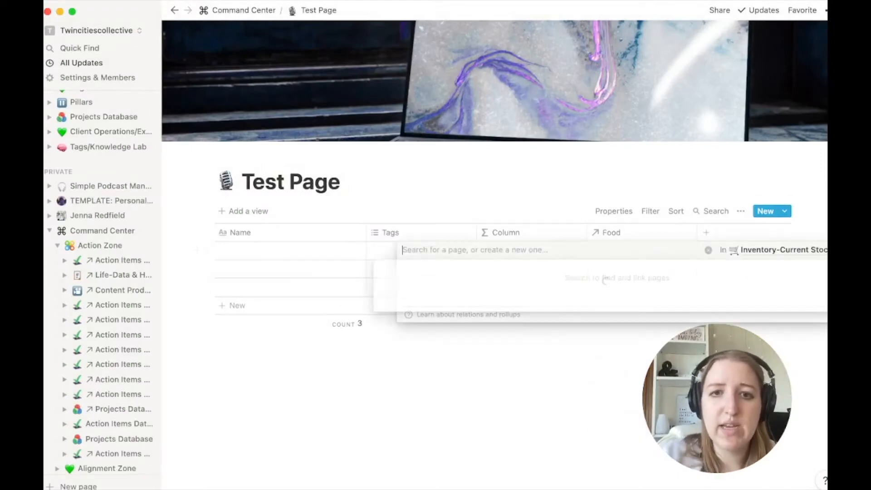
{"action": "scroll", "coordinate": [386, 408], "scroll_direction": "down", "scroll_amount": 5}
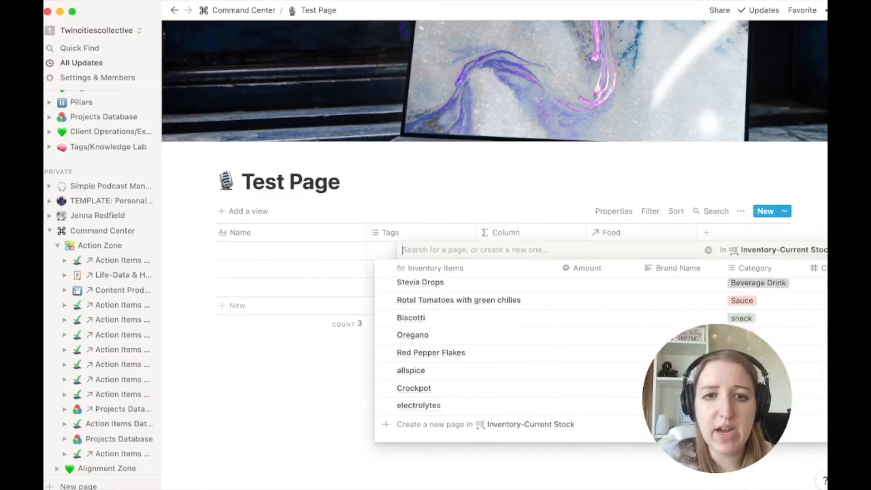
{"action": "left_click", "coordinate": [386, 336]}
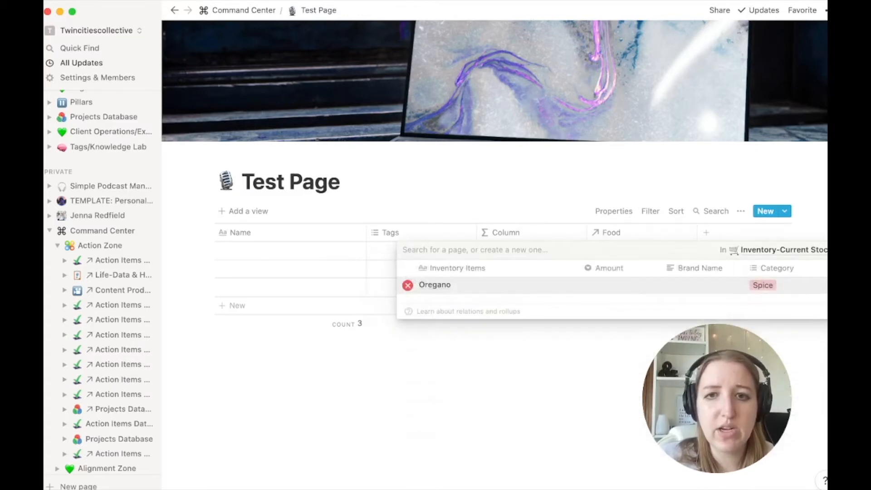
{"action": "left_click", "coordinate": [386, 337]}
{"action": "left_click", "coordinate": [664, 251]}
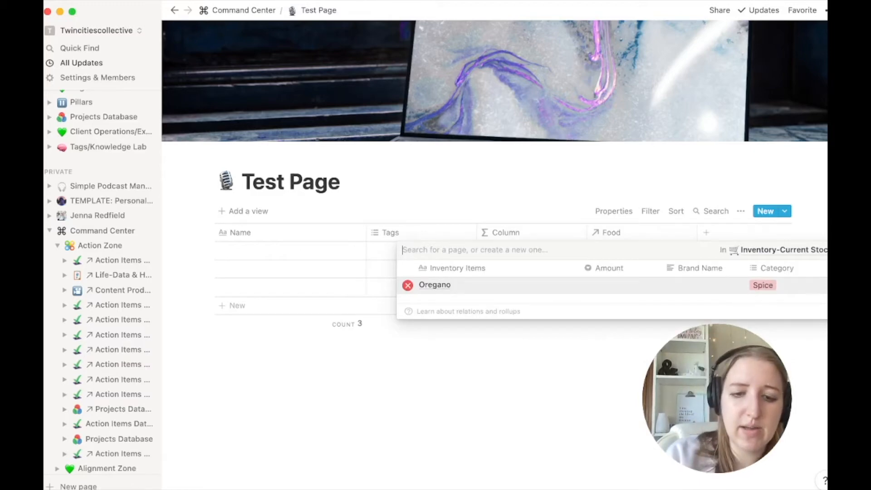
{"action": "type", "text": "orange"}
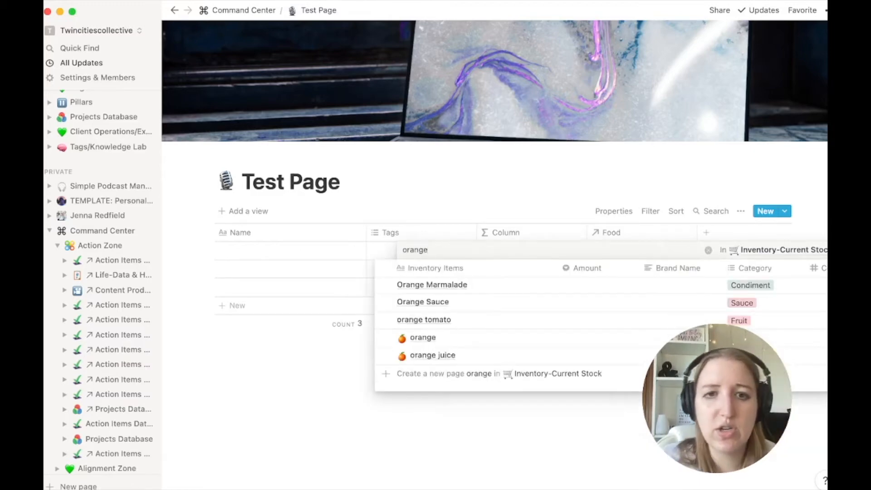
{"action": "left_click", "coordinate": [386, 336]}
{"action": "left_click", "coordinate": [385, 337]}
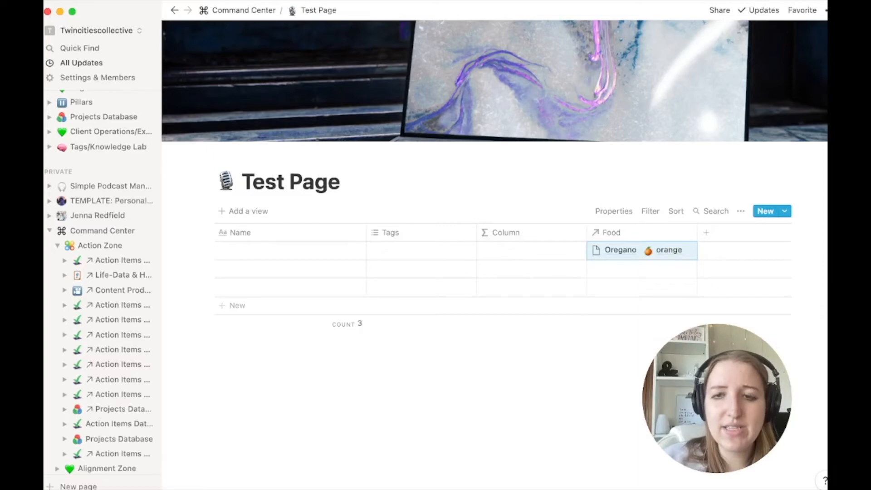
- Open the linked orange item from the Food cell and examine its properties, including the one relating back to Test Page
{"action": "left_click", "coordinate": [642, 251]}
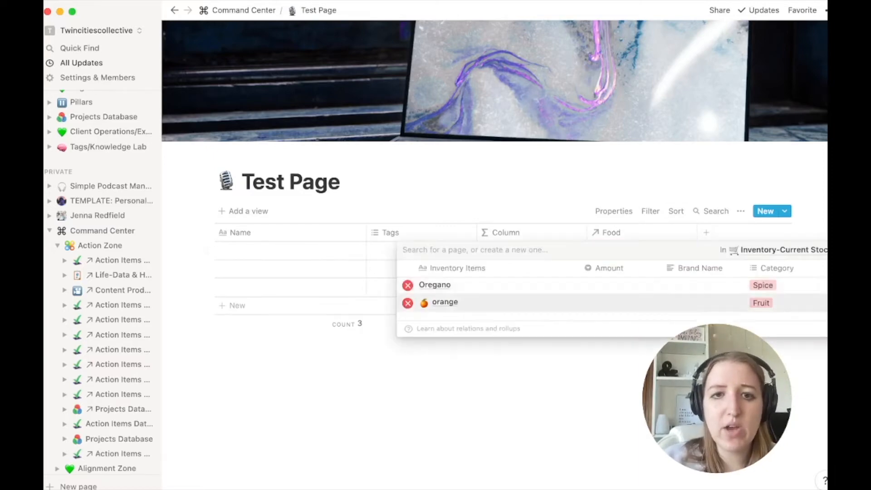
{"action": "left_click", "coordinate": [444, 302]}
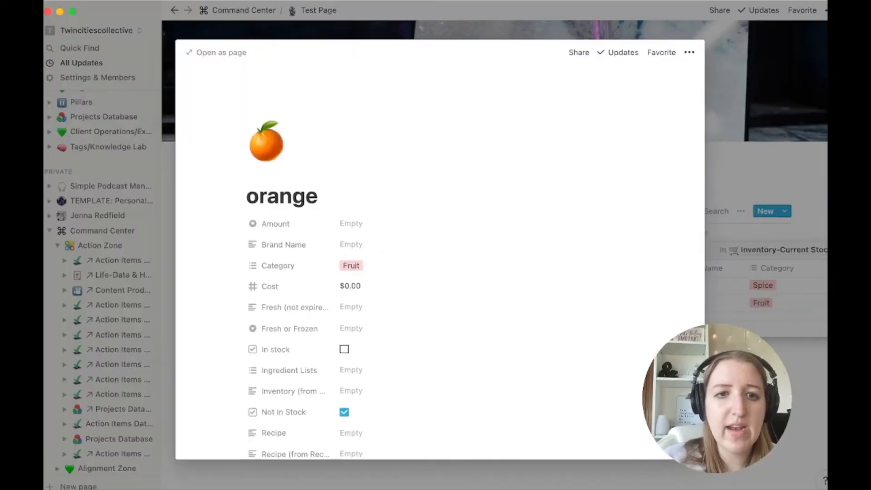
{"action": "scroll", "coordinate": [445, 302], "scroll_direction": "down", "scroll_amount": 6}
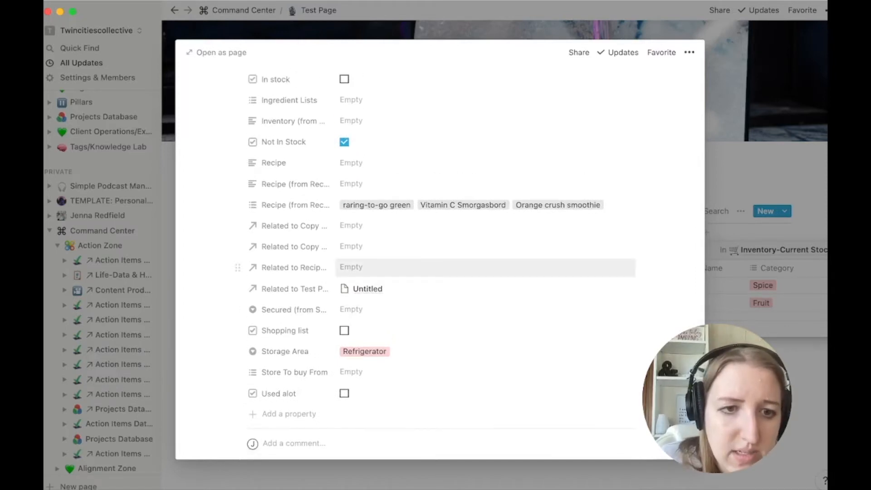
{"action": "scroll", "coordinate": [486, 268], "scroll_direction": "up", "scroll_amount": 1}
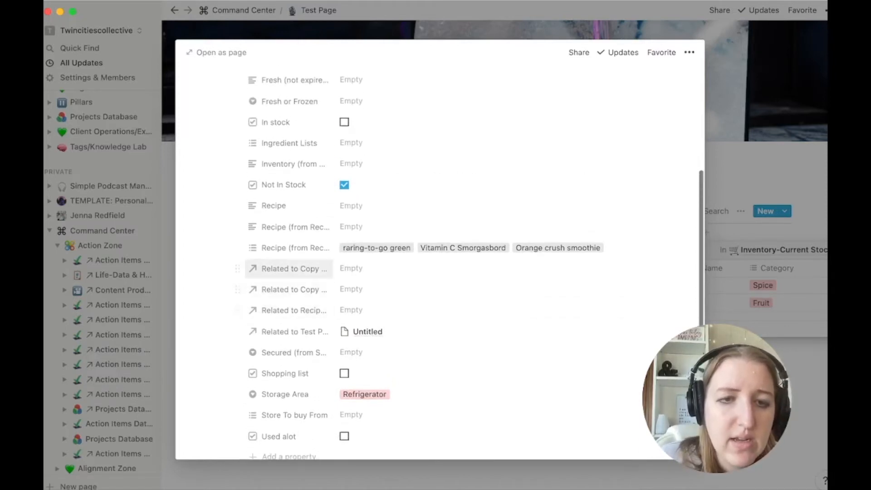
{"action": "left_click", "coordinate": [294, 269]}
{"action": "key", "text": "Escape"}
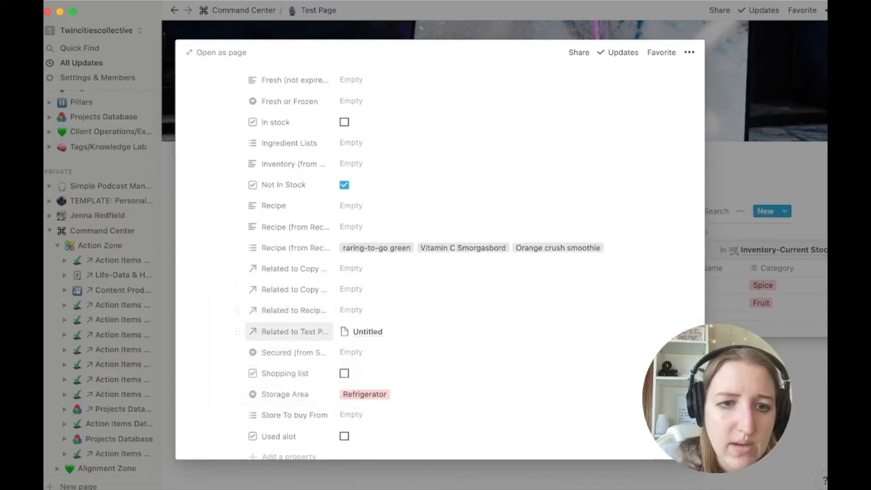
{"action": "left_click", "coordinate": [288, 331]}
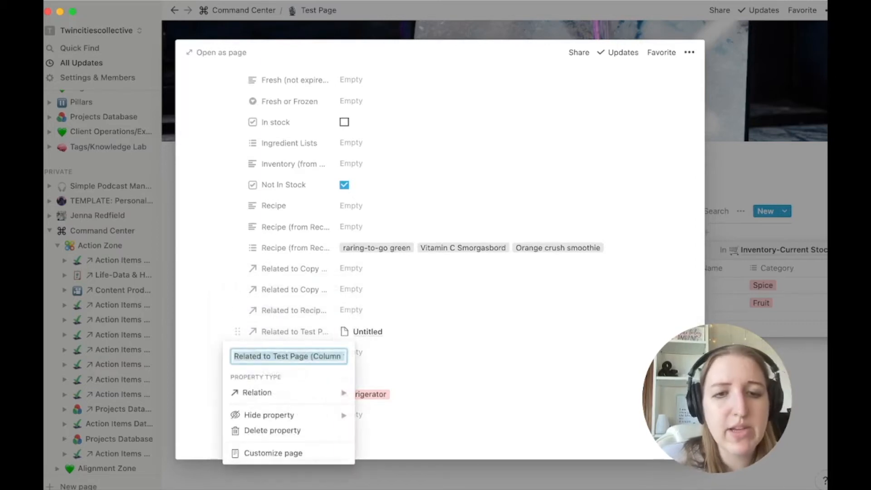
{"action": "key", "text": "Escape"}
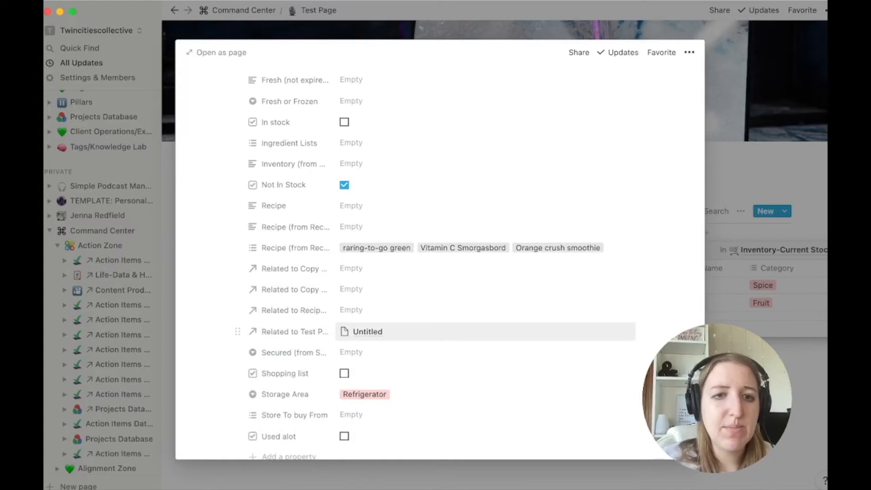
{"action": "key", "text": "Escape"}
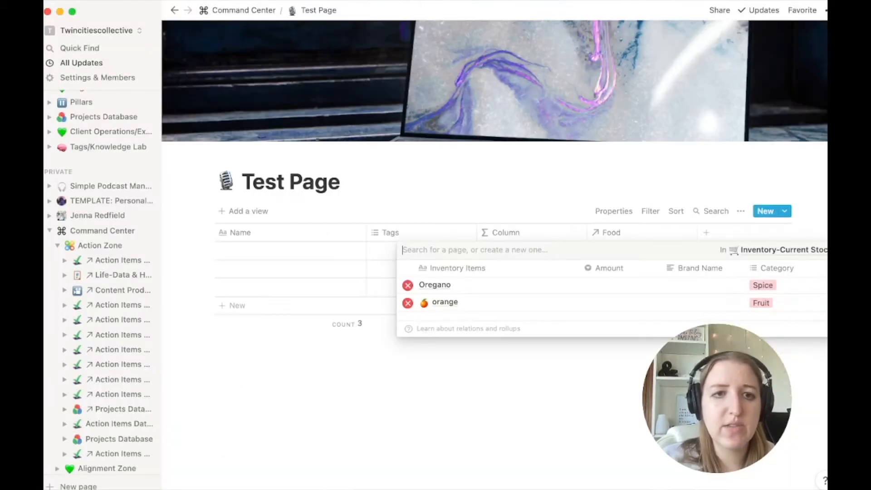
- Name the first row of the table Testing
{"action": "left_click", "coordinate": [291, 250]}
{"action": "left_click", "coordinate": [290, 250]}
{"action": "type", "text": "Testing"}
{"action": "key", "text": "Escape"}
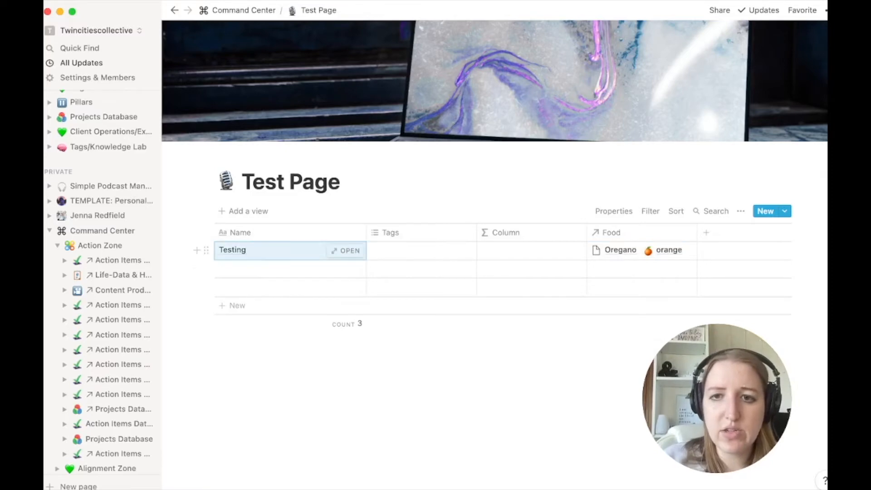
- Reopen the linked orange item, check its relation back to the Testing row, and return to the table
{"action": "left_click", "coordinate": [642, 250]}
{"action": "left_click", "coordinate": [445, 302]}
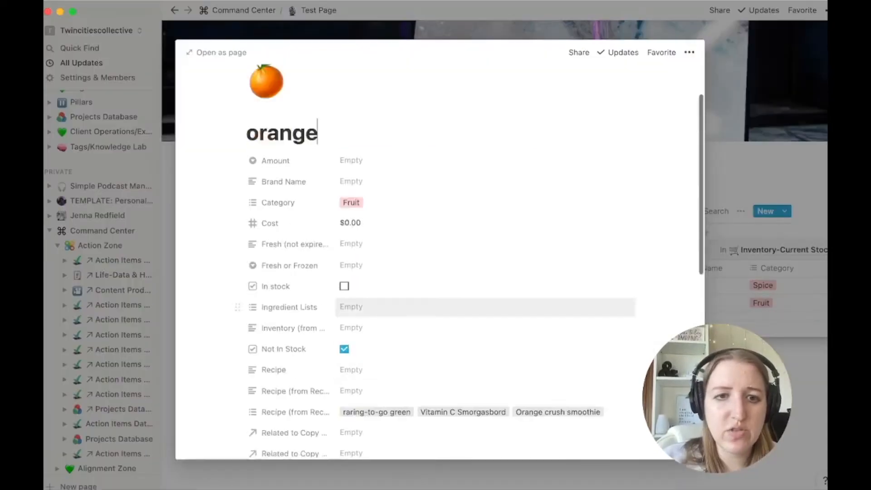
{"action": "scroll", "coordinate": [435, 250], "scroll_direction": "down", "scroll_amount": 5}
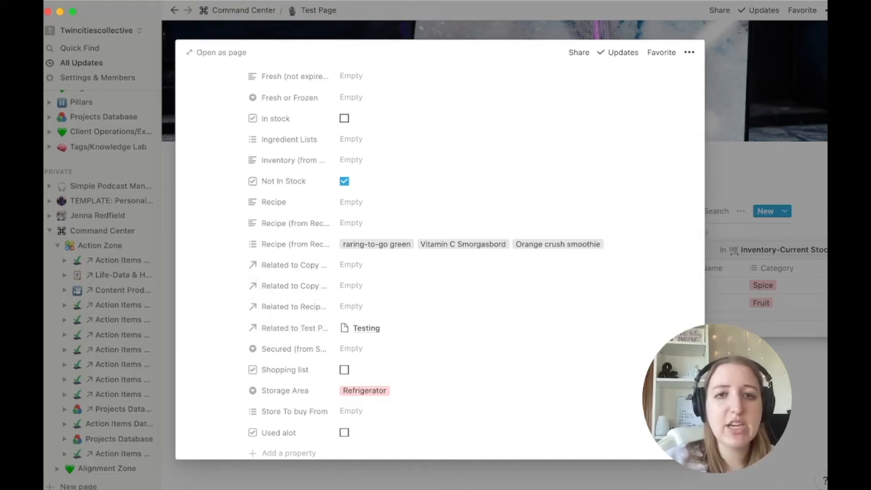
{"action": "key", "text": "Escape"}
{"action": "key", "text": "Escape"}
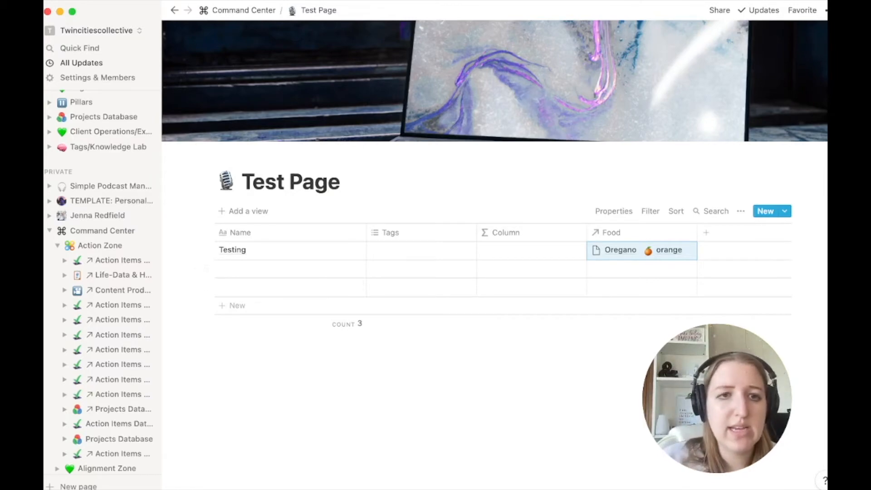
- Add a Board view to the Test Page database
{"action": "left_click", "coordinate": [245, 211]}
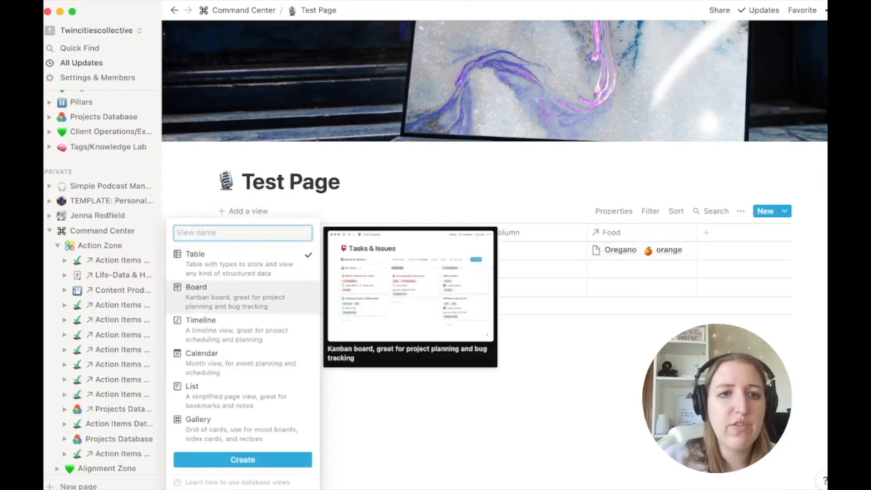
{"action": "left_click", "coordinate": [196, 291]}
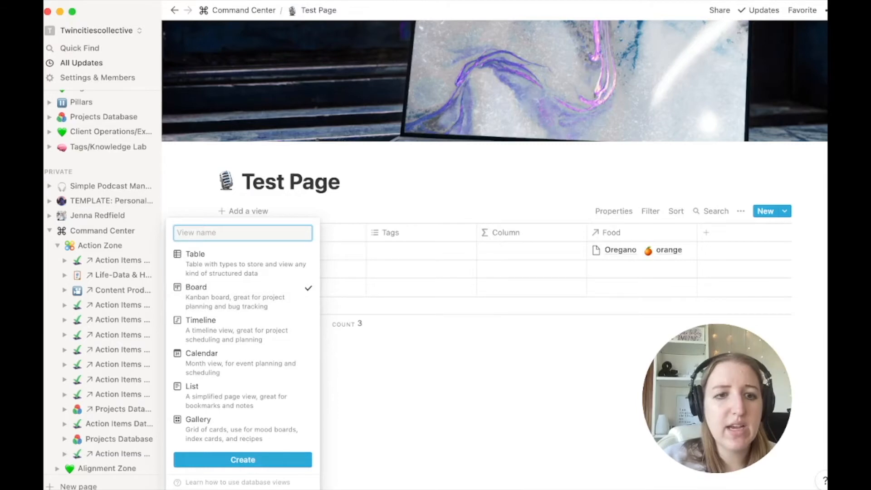
{"action": "left_click", "coordinate": [243, 459]}
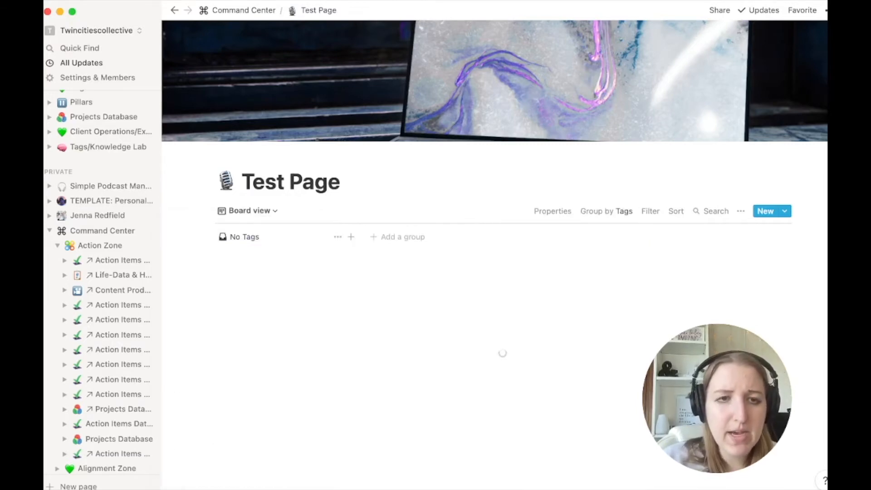
- Add the groups Test 1 and Test 2 to the board and move the Testing card into Test 1
{"action": "left_click", "coordinate": [398, 237]}
{"action": "type", "text": "Test 1"}
{"action": "key", "text": "Return"}
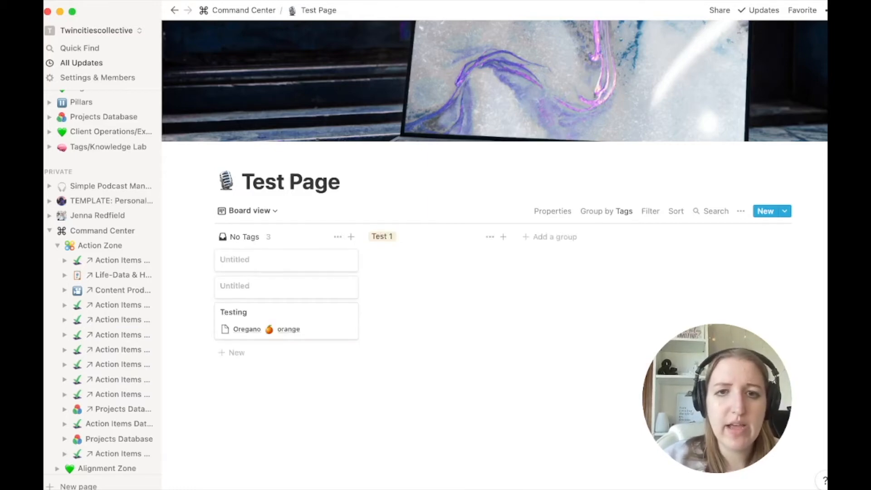
{"action": "left_click", "coordinate": [549, 237]}
{"action": "type", "text": "Test 2"}
{"action": "key", "text": "Return"}
{"action": "left_click_drag", "start_coordinate": [345, 318], "coordinate": [499, 265]}
- View the Testing card's properties and check which properties the board can be grouped by
{"action": "left_click", "coordinate": [438, 267]}
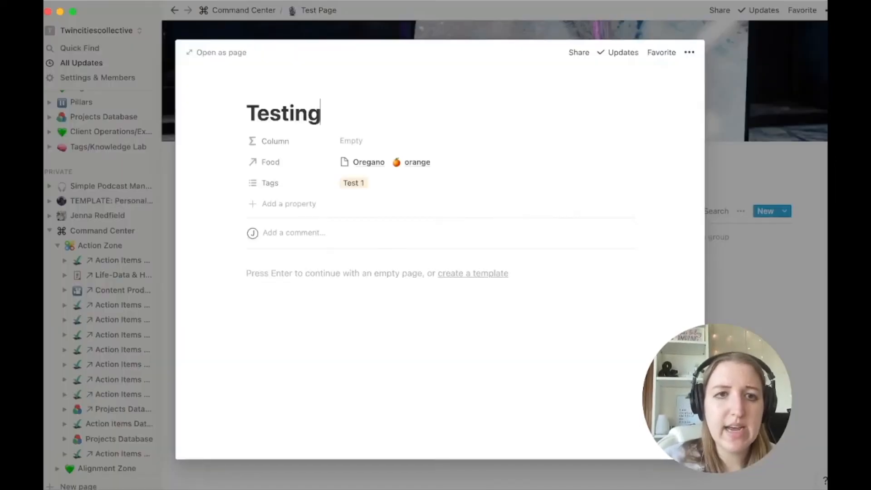
{"action": "key", "text": "Escape"}
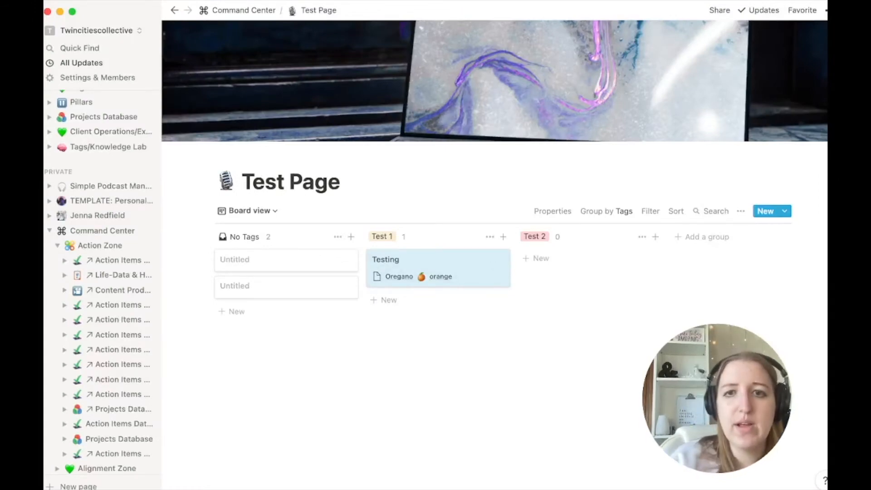
{"action": "left_click", "coordinate": [607, 212]}
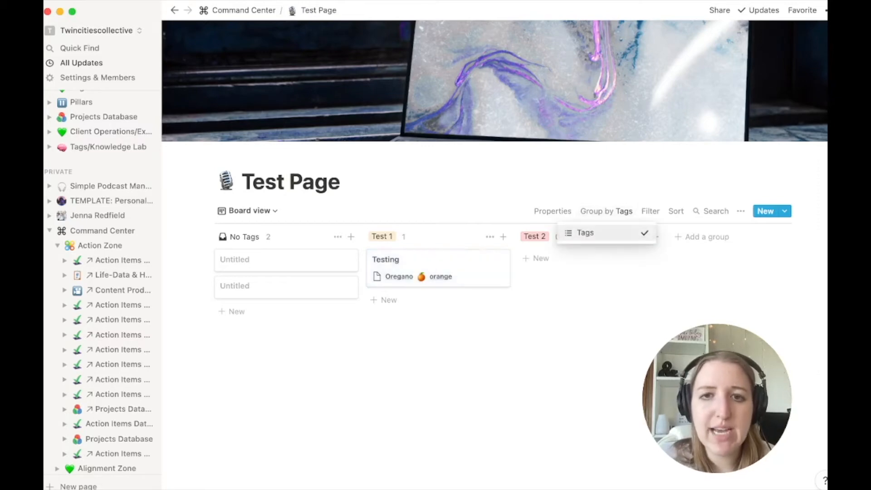
{"action": "key", "text": "Escape"}
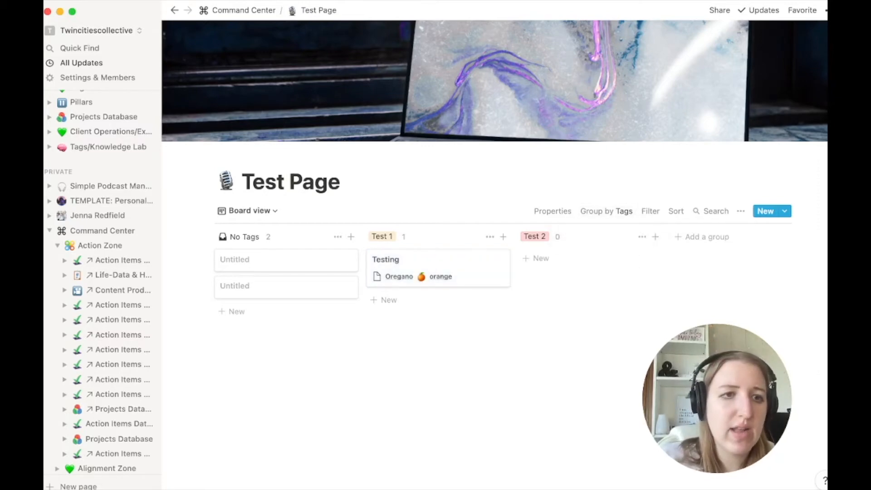
- Collapse the Action Zone sub-pages and go to the dashboard section of the Command Center page
{"action": "left_click", "coordinate": [57, 246]}
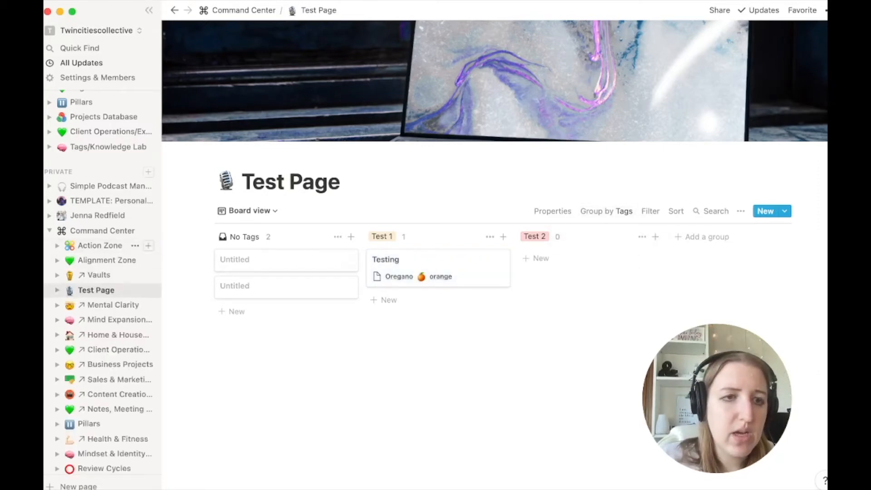
{"action": "scroll", "coordinate": [103, 254], "scroll_direction": "down", "scroll_amount": 5}
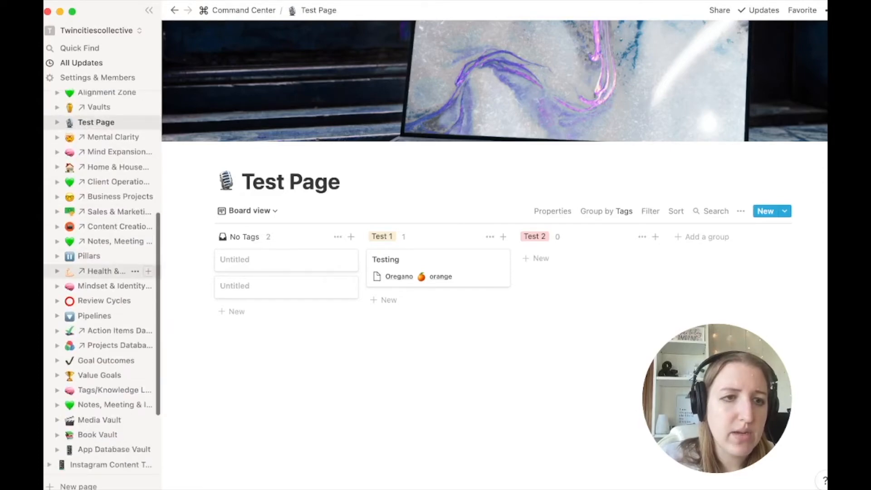
{"action": "scroll", "coordinate": [104, 282], "scroll_direction": "down", "scroll_amount": 3}
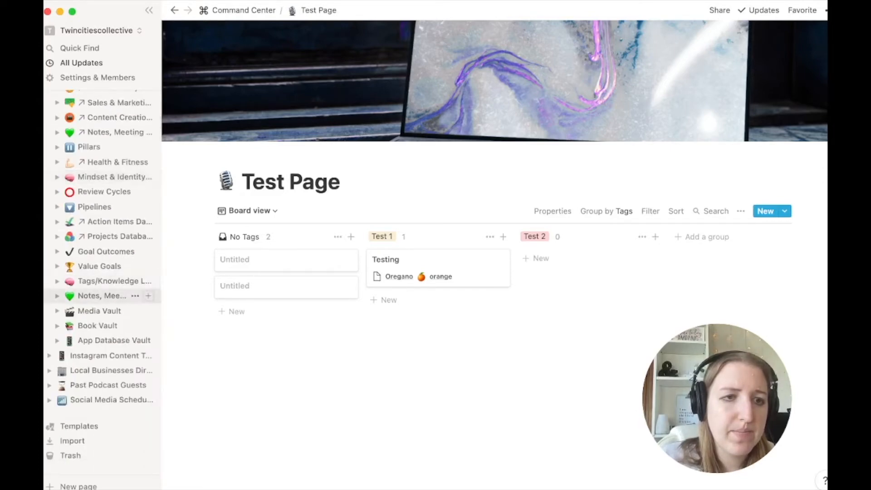
{"action": "scroll", "coordinate": [103, 272], "scroll_direction": "up", "scroll_amount": 8}
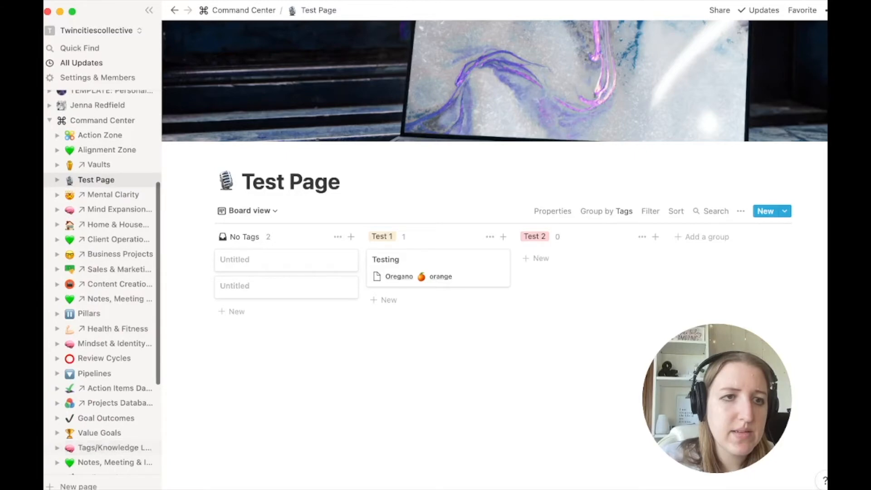
{"action": "left_click", "coordinate": [101, 251]}
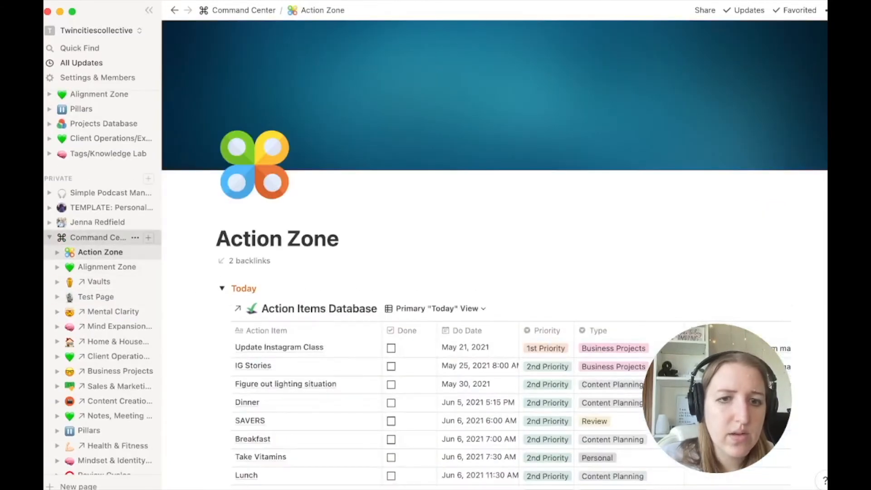
{"action": "left_click", "coordinate": [98, 237]}
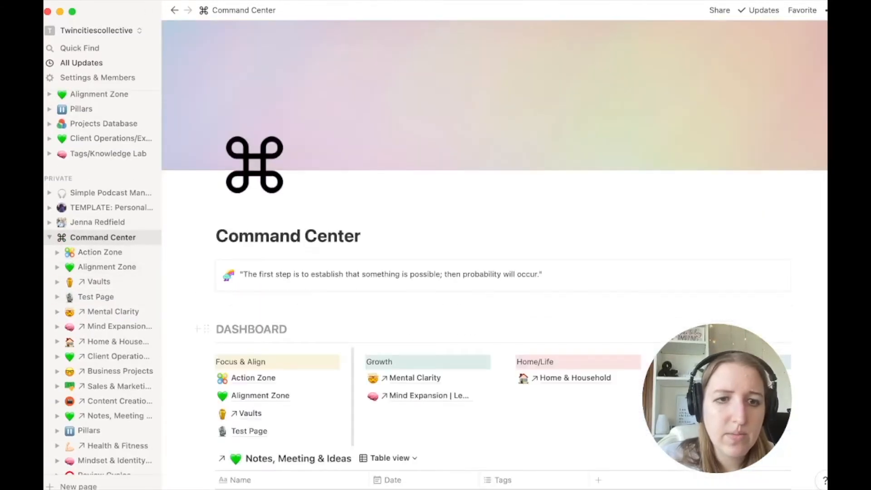
{"action": "scroll", "coordinate": [495, 254], "scroll_direction": "down", "scroll_amount": 3}
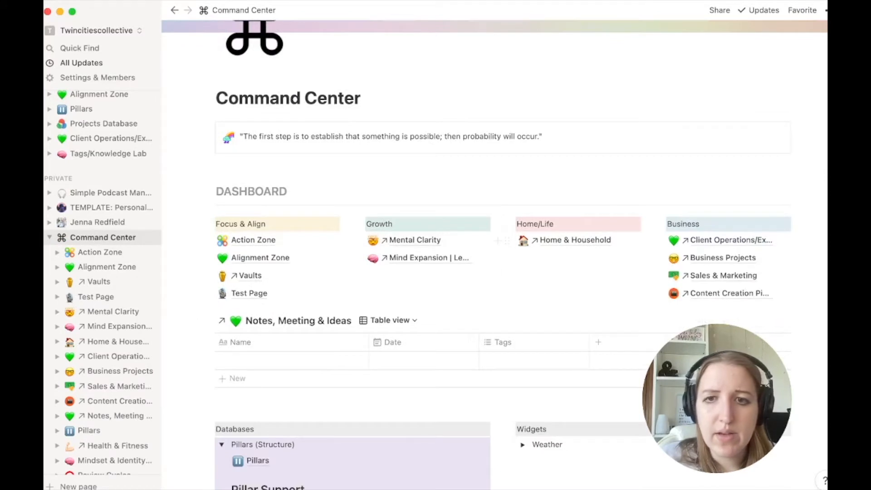
- Open the Beauty & Fashion page through Home & Household and bring up the Flat iron spray group of the Hair Products board
{"action": "left_click", "coordinate": [558, 240]}
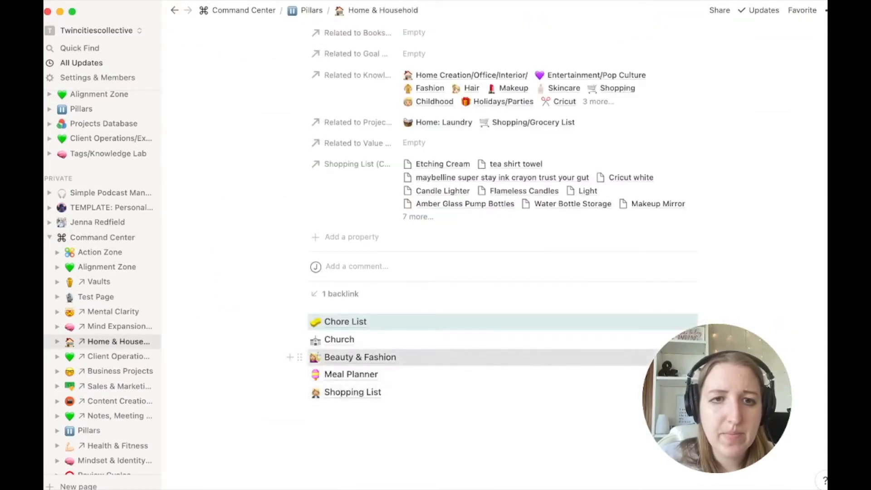
{"action": "left_click", "coordinate": [359, 357]}
{"action": "scroll", "coordinate": [495, 254], "scroll_direction": "down", "scroll_amount": 3}
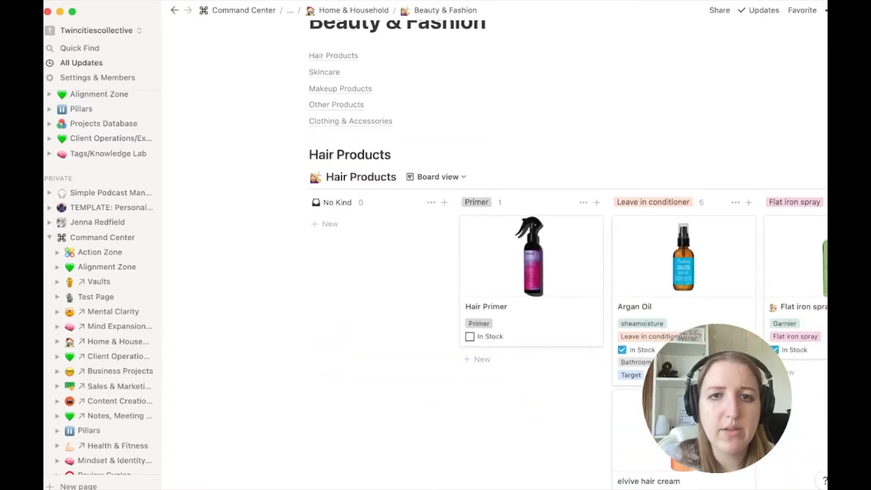
{"action": "scroll", "coordinate": [494, 254], "scroll_direction": "down", "scroll_amount": 2}
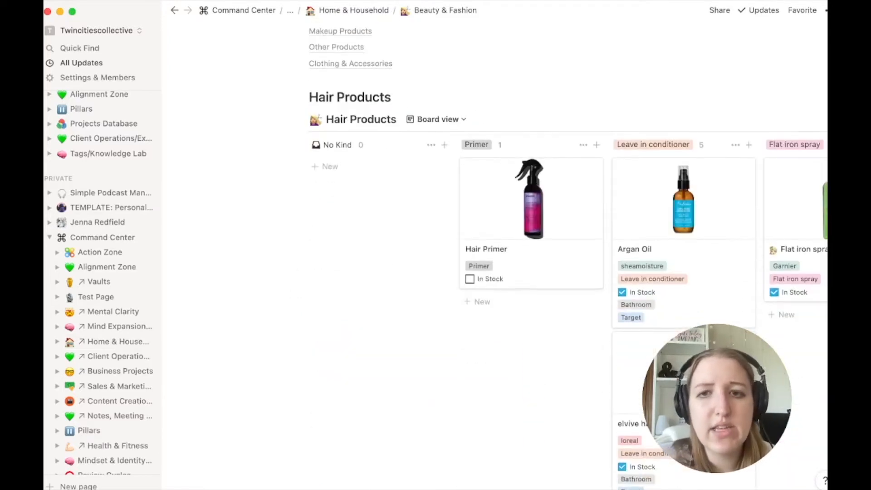
{"action": "scroll", "coordinate": [533, 204], "scroll_direction": "right", "scroll_amount": 10}
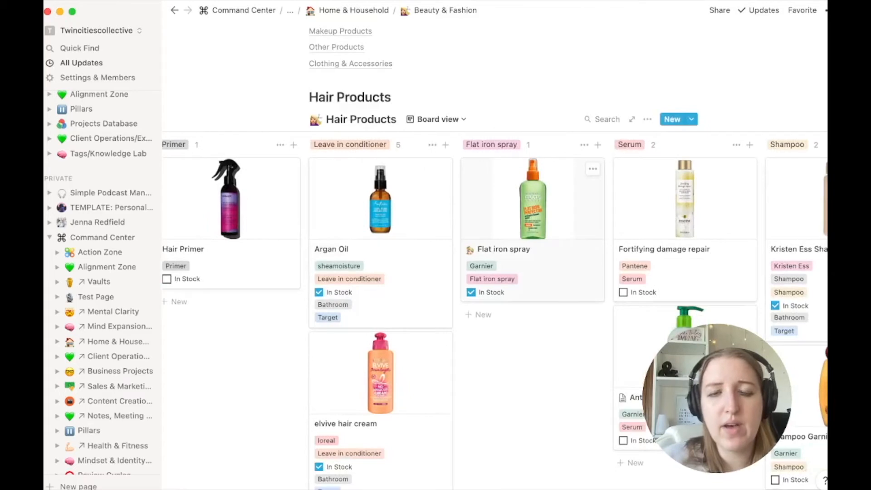
- Open the Flat iron spray card and check the Company property's type and the options available for Kind
{"action": "left_click", "coordinate": [533, 213]}
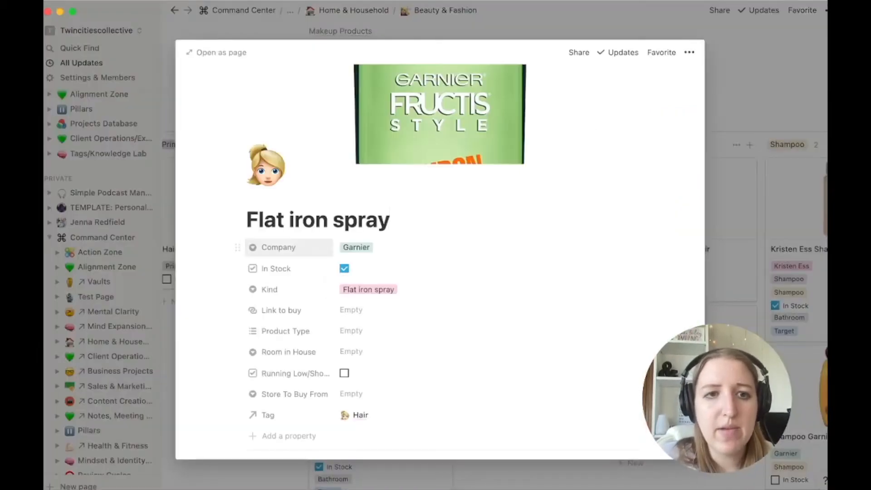
{"action": "left_click", "coordinate": [278, 248]}
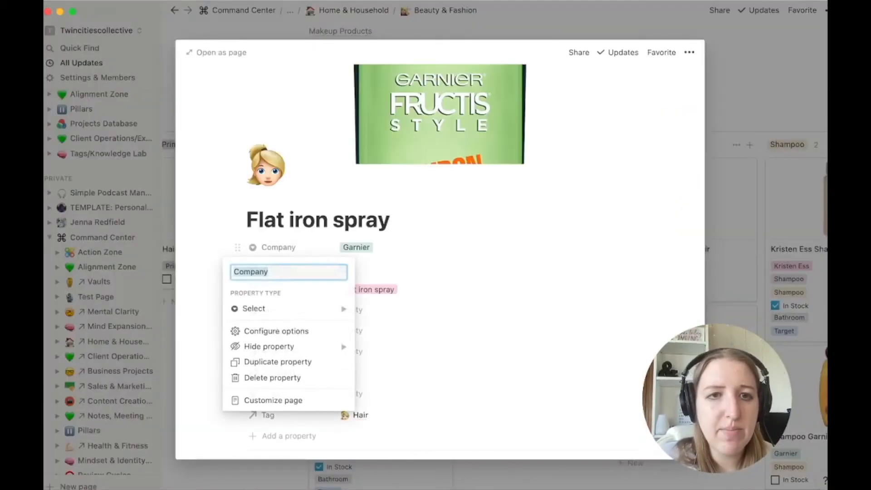
{"action": "key", "text": "Escape"}
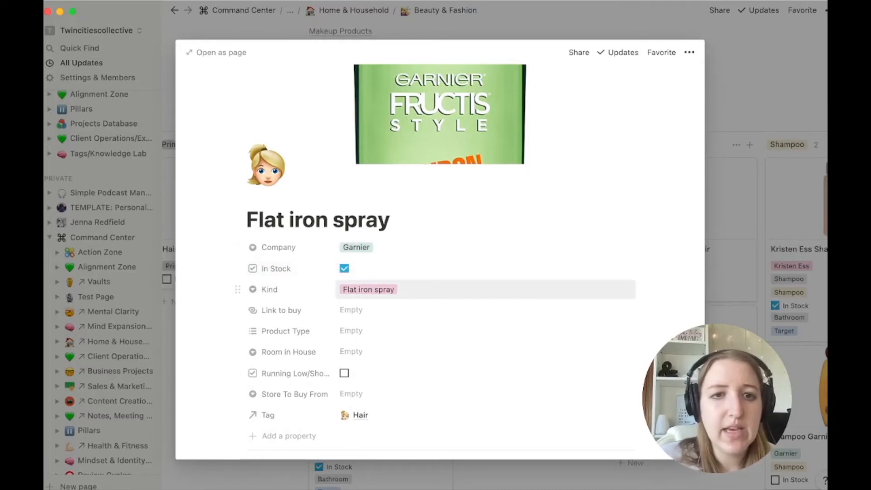
{"action": "left_click", "coordinate": [377, 290]}
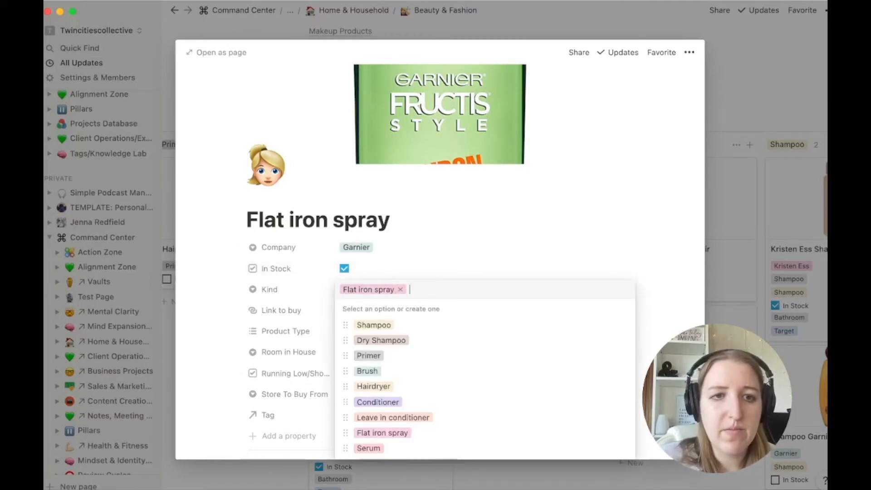
{"action": "key", "text": "Escape"}
{"action": "scroll", "coordinate": [376, 273], "scroll_direction": "down", "scroll_amount": 3}
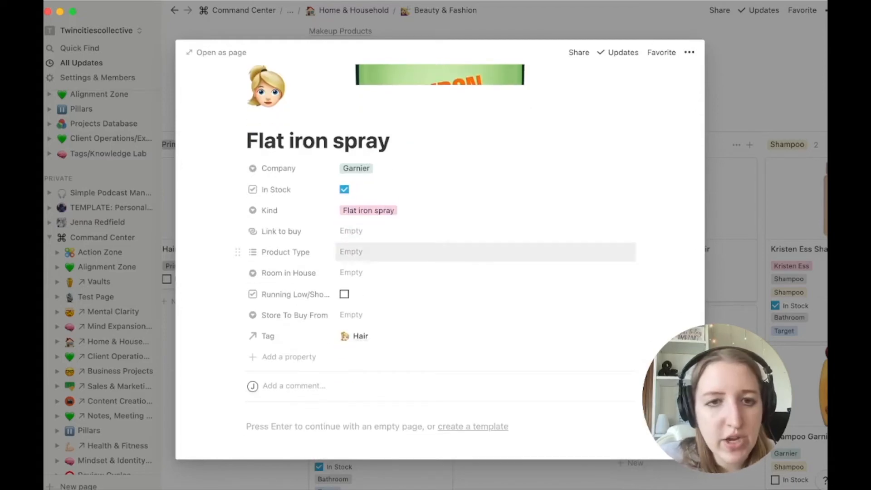
- Set the Flat iron spray's Product Type to Hair, Room in House to Bathroom and Store To Buy From to Target
{"action": "left_click", "coordinate": [352, 252]}
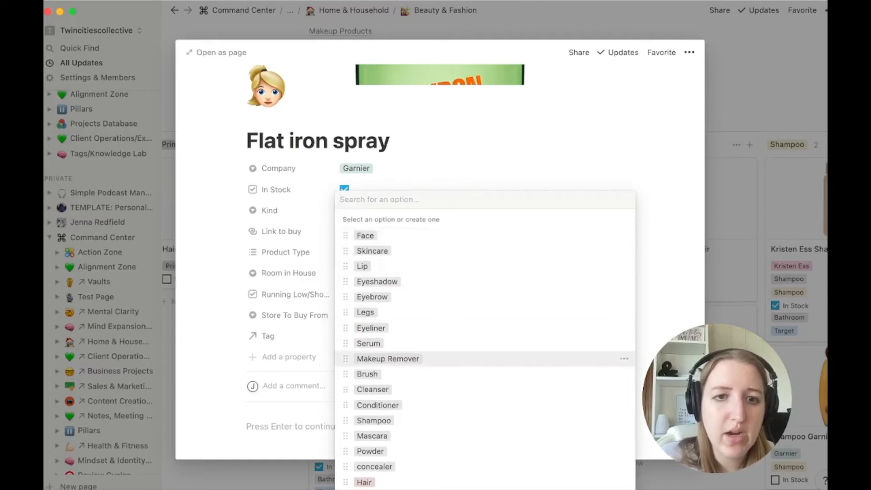
{"action": "left_click", "coordinate": [364, 482]}
{"action": "key", "text": "Escape"}
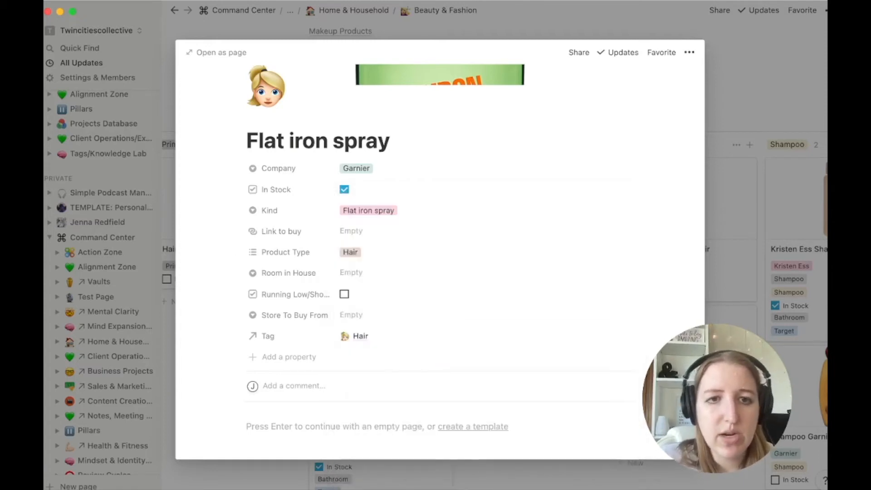
{"action": "left_click", "coordinate": [351, 273]}
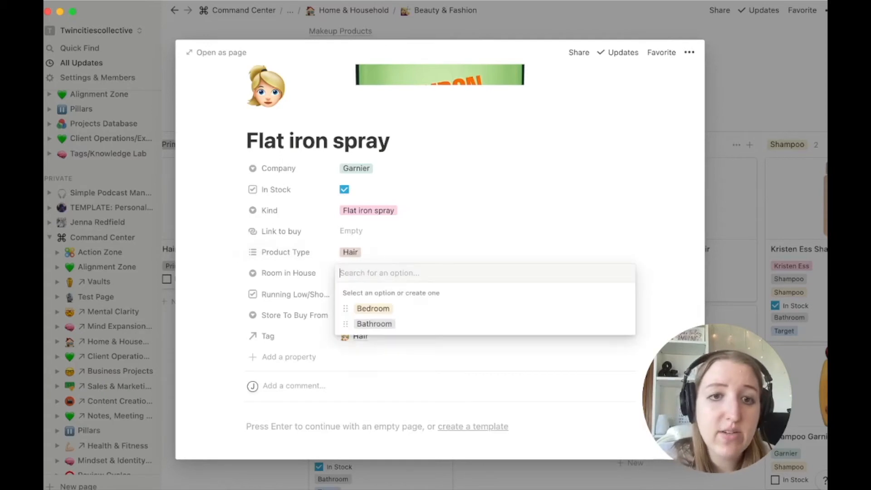
{"action": "left_click", "coordinate": [375, 324]}
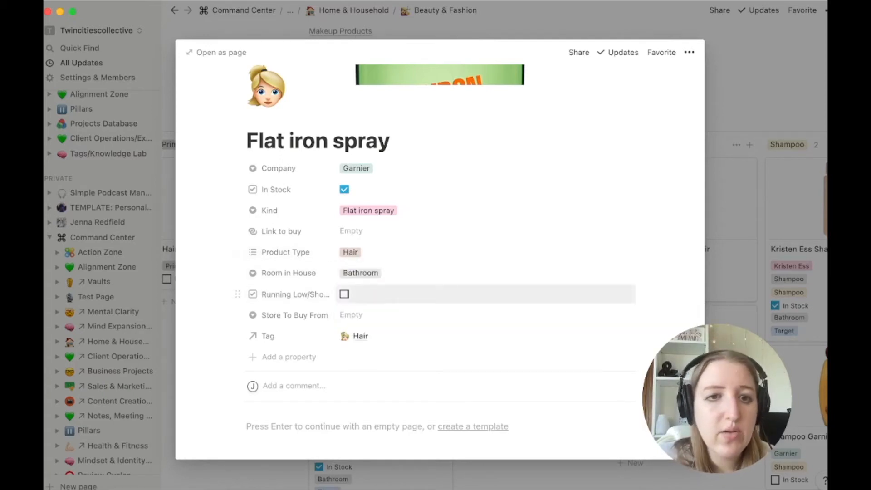
{"action": "left_click", "coordinate": [351, 315]}
{"action": "left_click", "coordinate": [368, 366]}
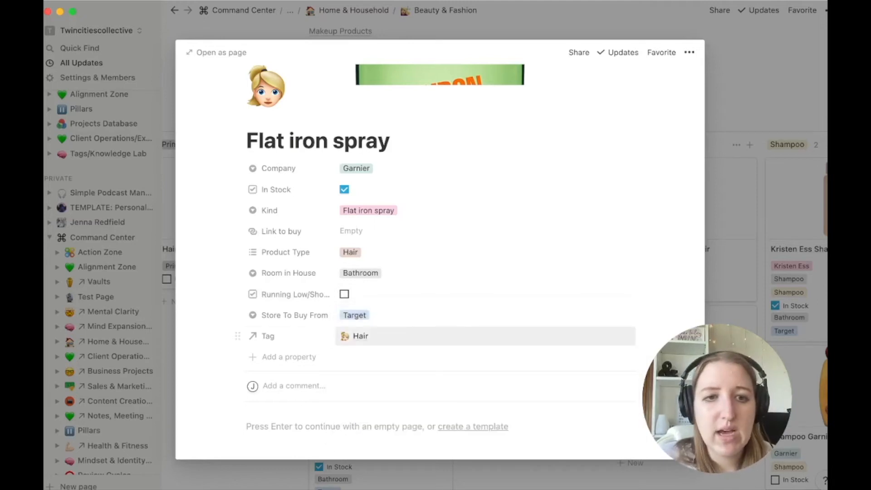
- Rename the Tag relation property as Knowledge Base Tag, check it on the reopened Flat iron spray card, and return to the board
{"action": "left_click", "coordinate": [268, 336]}
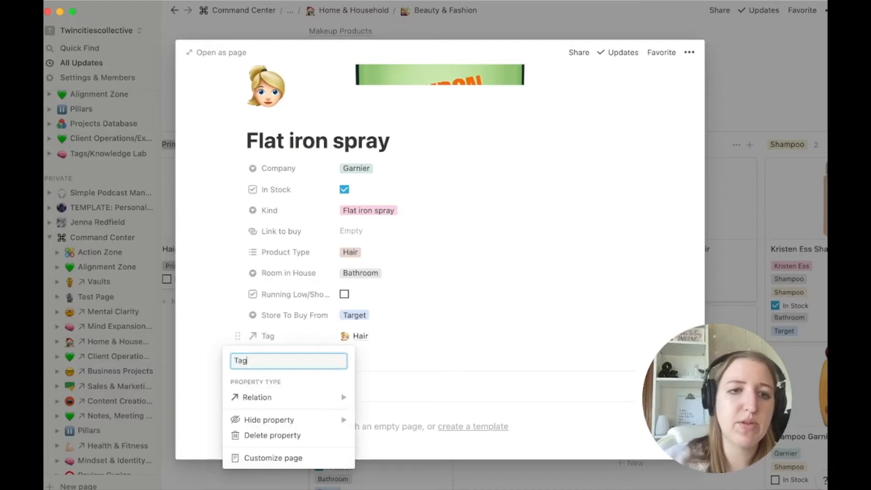
{"action": "type", "text": "Knowled"}
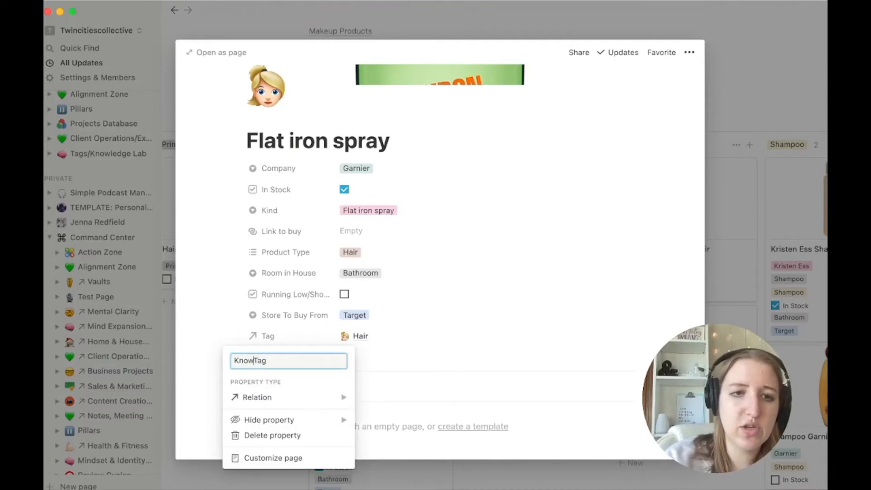
{"action": "type", "text": "ge Base"}
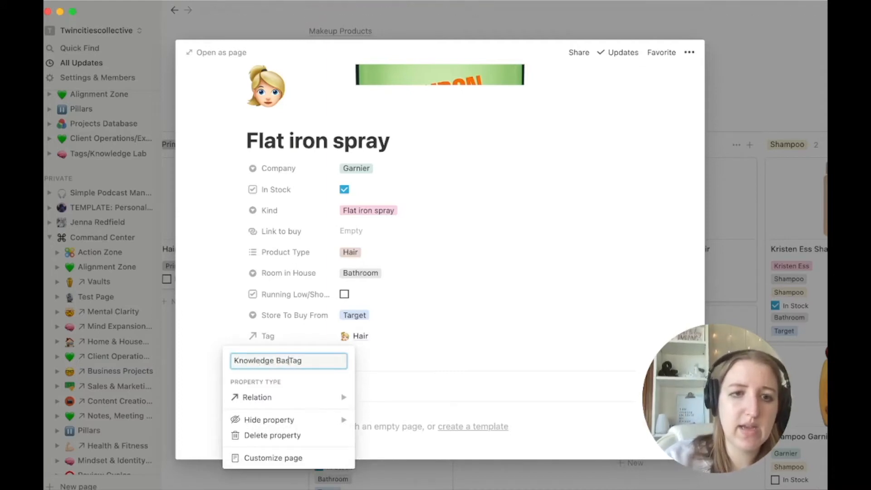
{"action": "key", "text": "Return"}
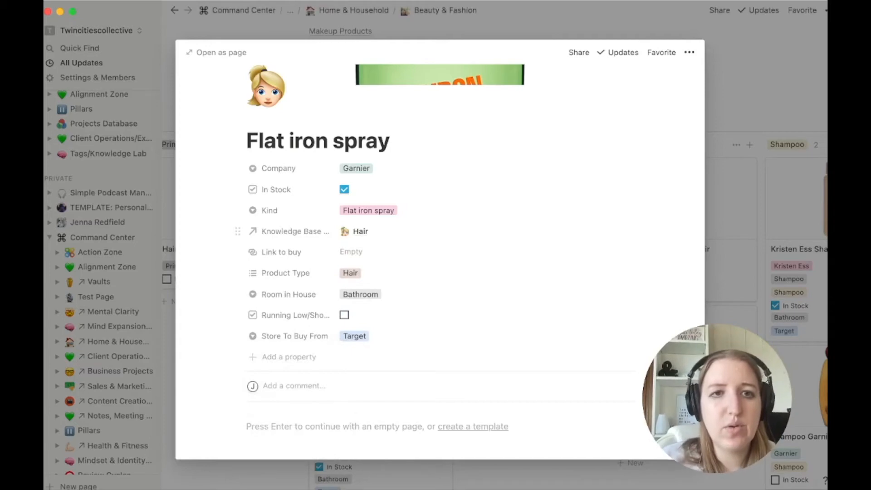
{"action": "key", "text": "Escape"}
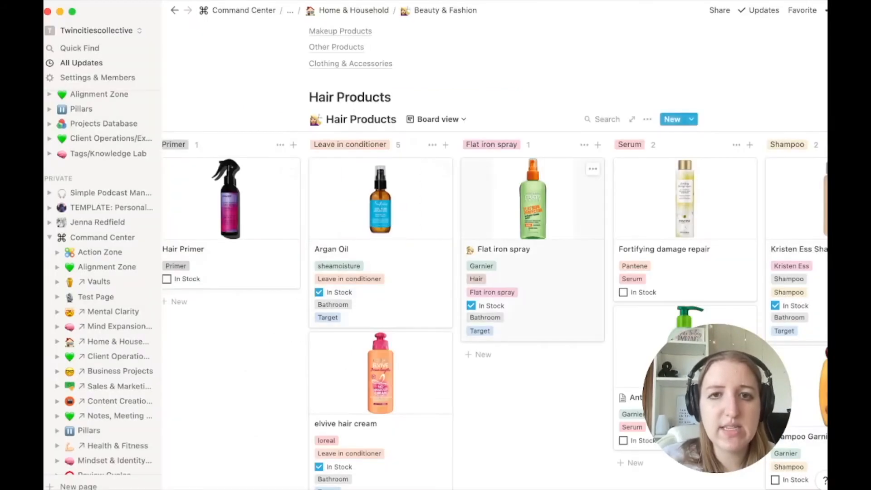
{"action": "left_click", "coordinate": [540, 272]}
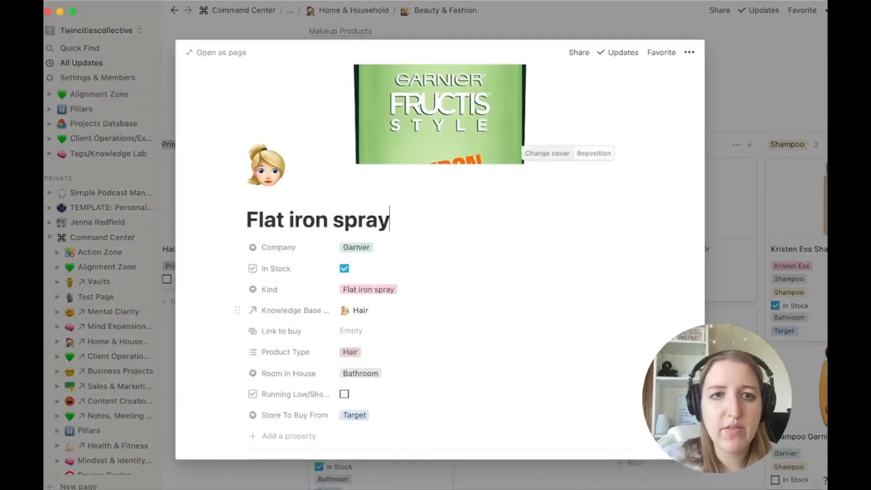
{"action": "key", "text": "Escape"}
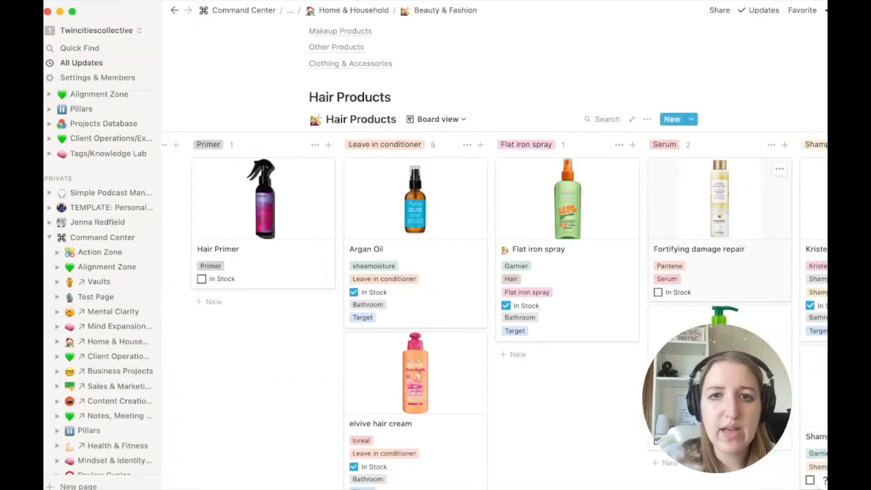
- Group the Hair Products board by Company and move the Conditioner Garnier card into the Garnier group
{"action": "left_click", "coordinate": [645, 119]}
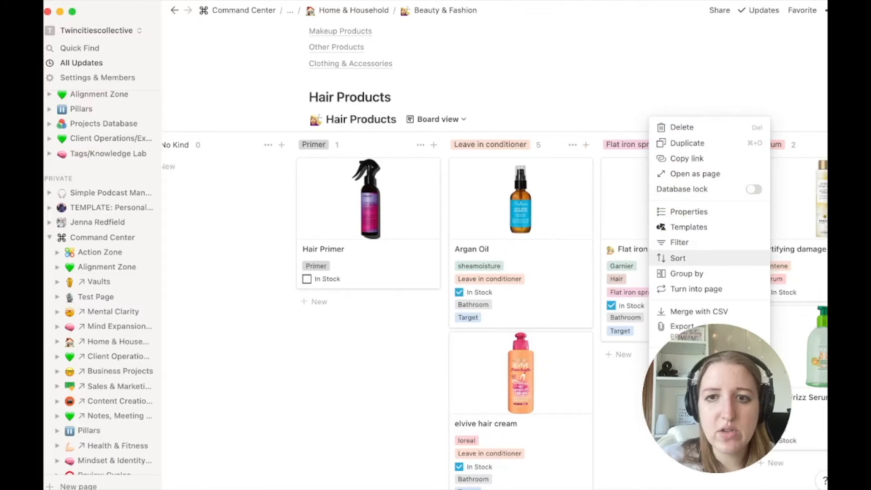
{"action": "left_click", "coordinate": [687, 273]}
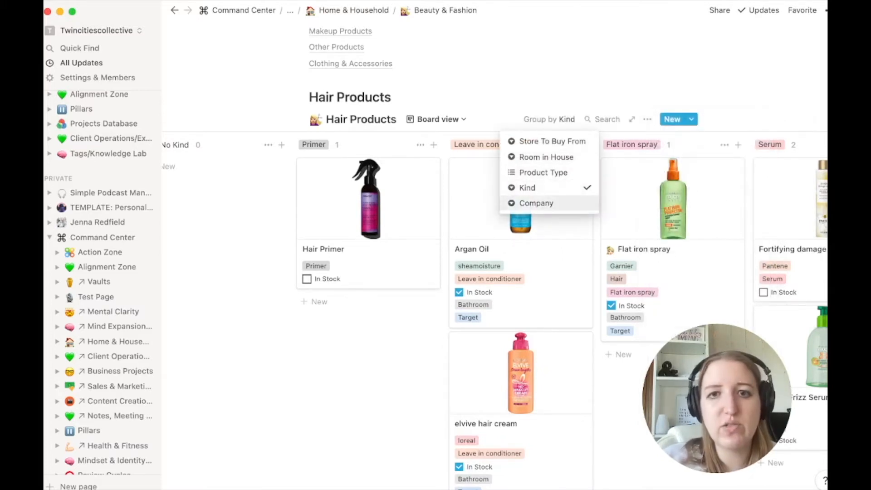
{"action": "left_click", "coordinate": [536, 203]}
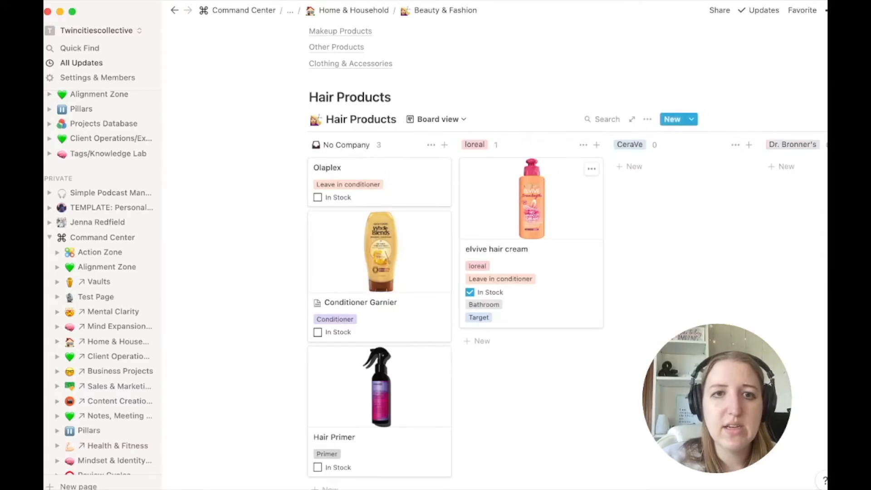
{"action": "scroll", "coordinate": [318, 254], "scroll_direction": "right", "scroll_amount": 3}
{"action": "left_click_drag", "start_coordinate": [227, 254], "coordinate": [649, 204]}
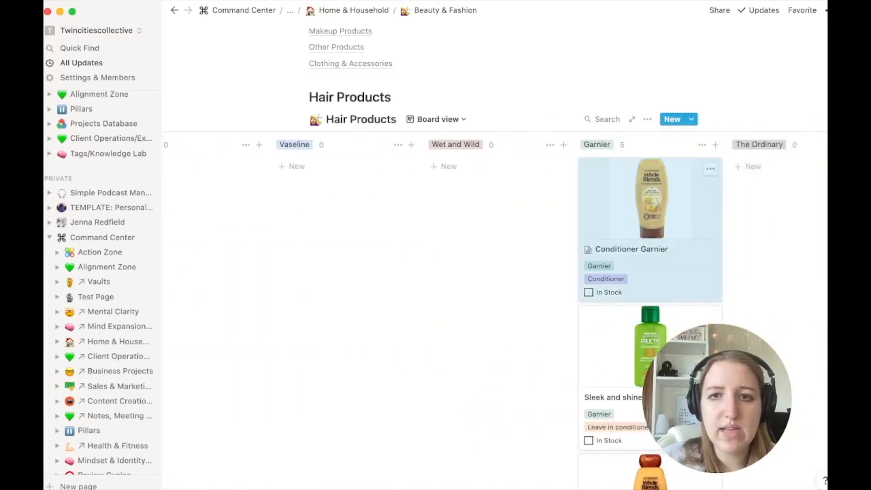
- Switch the Hair Products database to its existing Gallery view
{"action": "scroll", "coordinate": [494, 254], "scroll_direction": "left", "scroll_amount": 20}
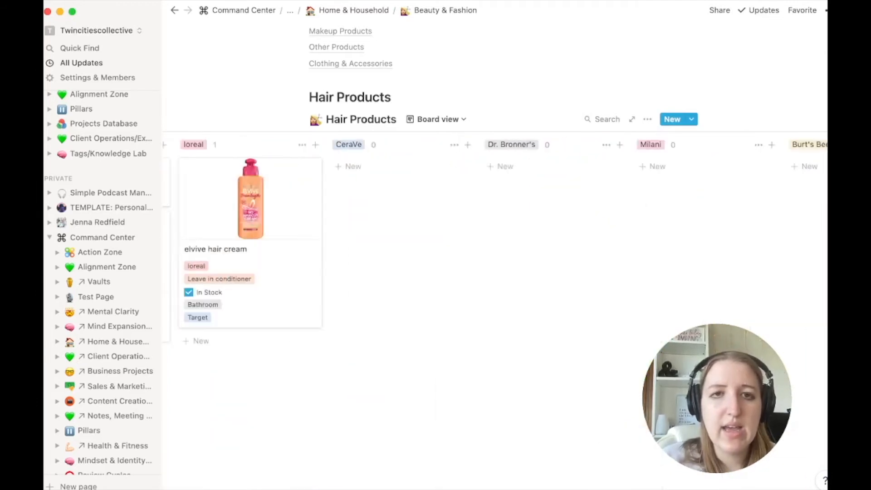
{"action": "left_click", "coordinate": [436, 119]}
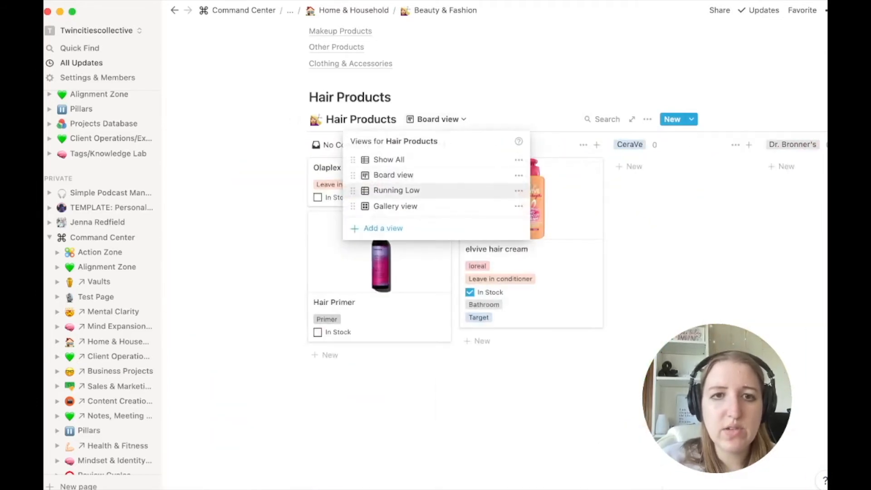
{"action": "left_click", "coordinate": [395, 206]}
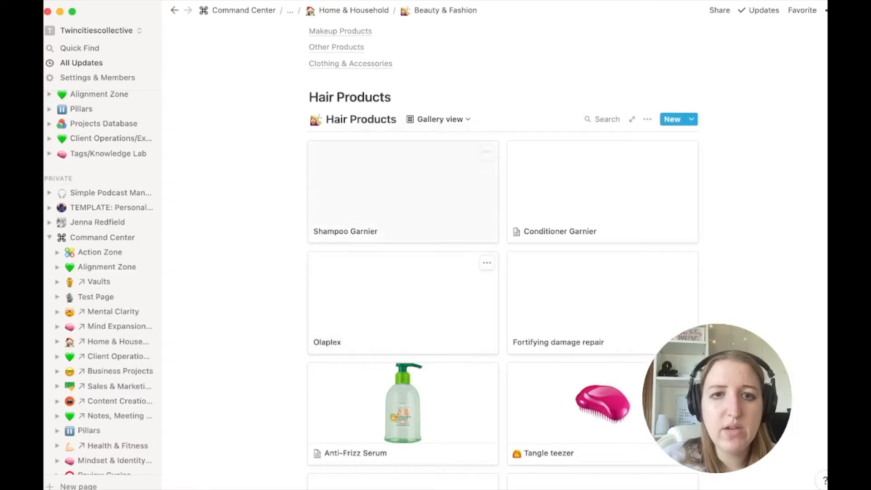
- Set the Hair Products gallery's card preview to Page cover so the cards show their cover images
{"action": "scroll", "coordinate": [453, 272], "scroll_direction": "down", "scroll_amount": 16}
{"action": "scroll", "coordinate": [453, 272], "scroll_direction": "up", "scroll_amount": 16}
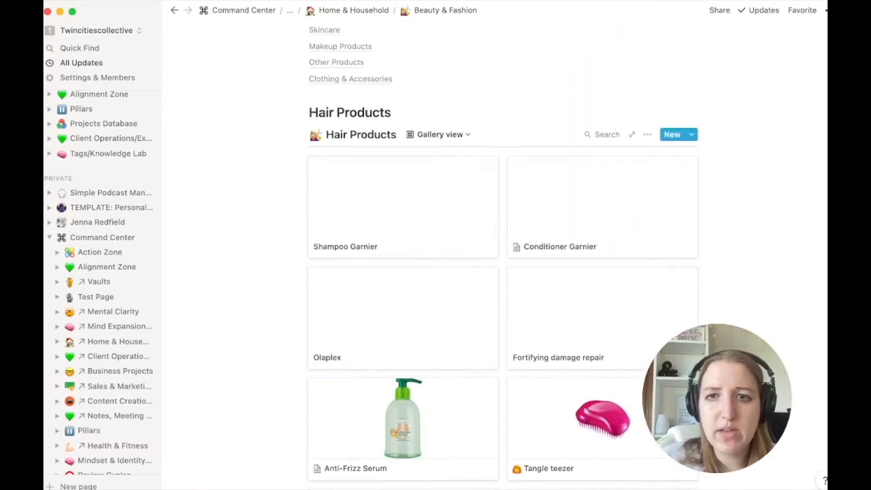
{"action": "left_click", "coordinate": [647, 135]}
{"action": "left_click", "coordinate": [679, 235]}
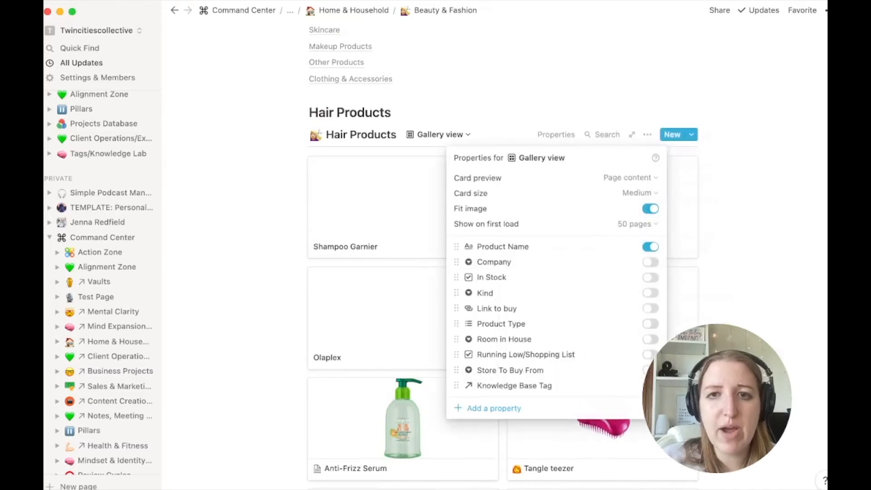
{"action": "left_click", "coordinate": [630, 178]}
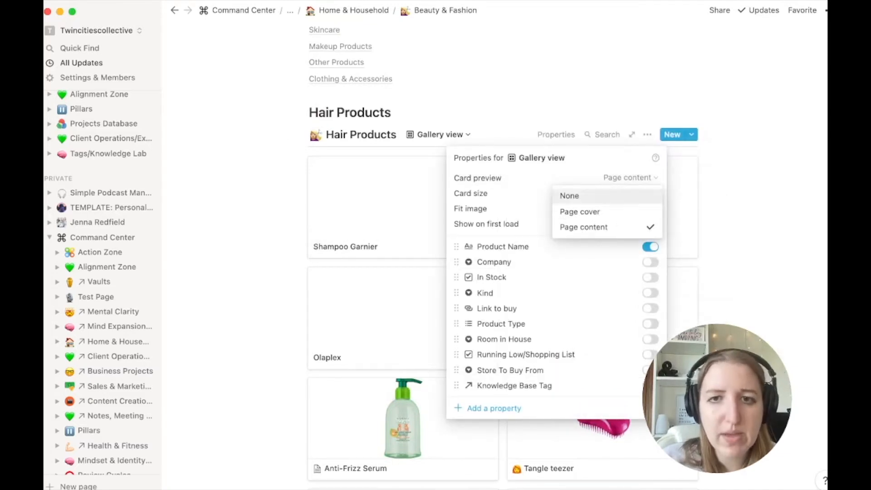
{"action": "left_click", "coordinate": [580, 212]}
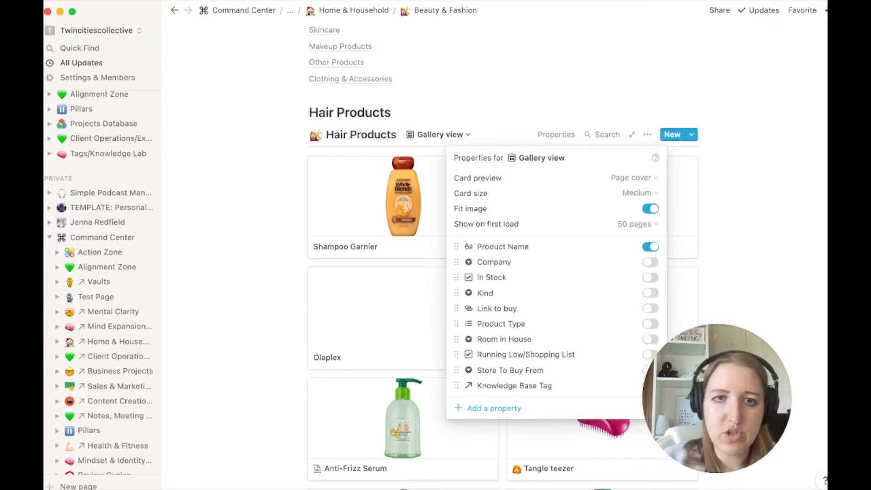
{"action": "key", "text": "Escape"}
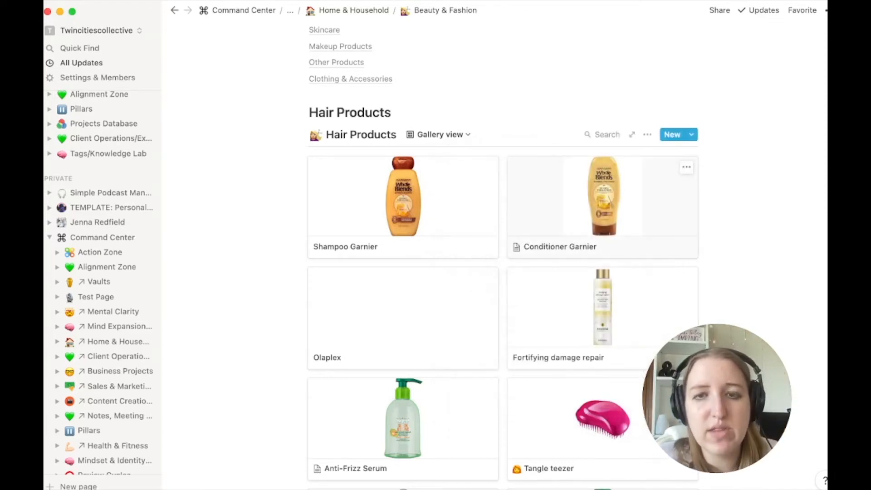
- Try showing Company, In Stock, Kind and Link to buy on the gallery cards, and hide these four properties again
{"action": "left_click", "coordinate": [648, 134]}
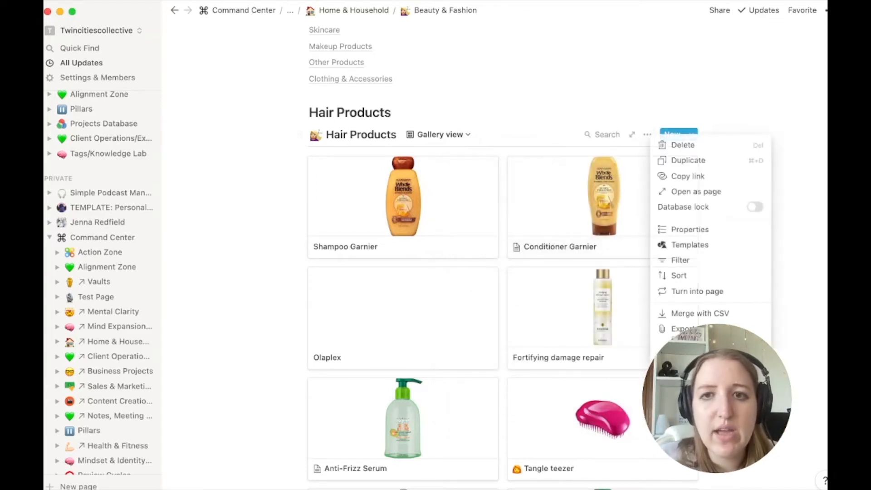
{"action": "left_click", "coordinate": [689, 229]}
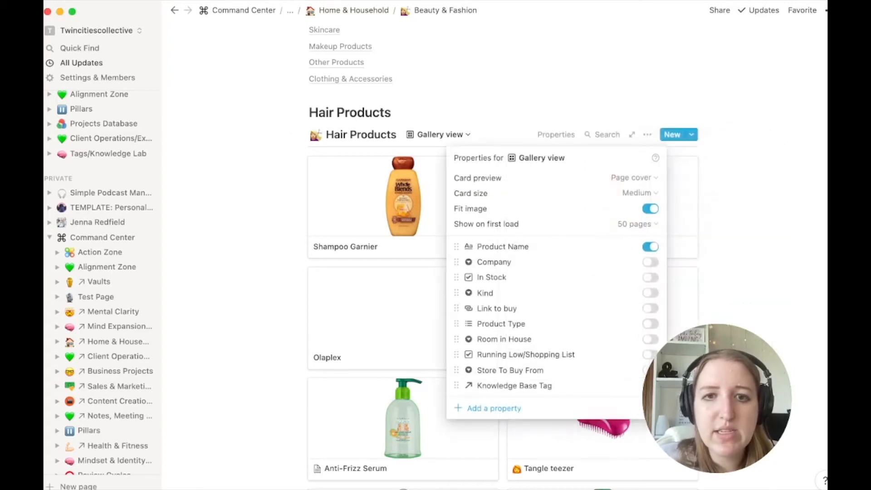
{"action": "left_click", "coordinate": [650, 262]}
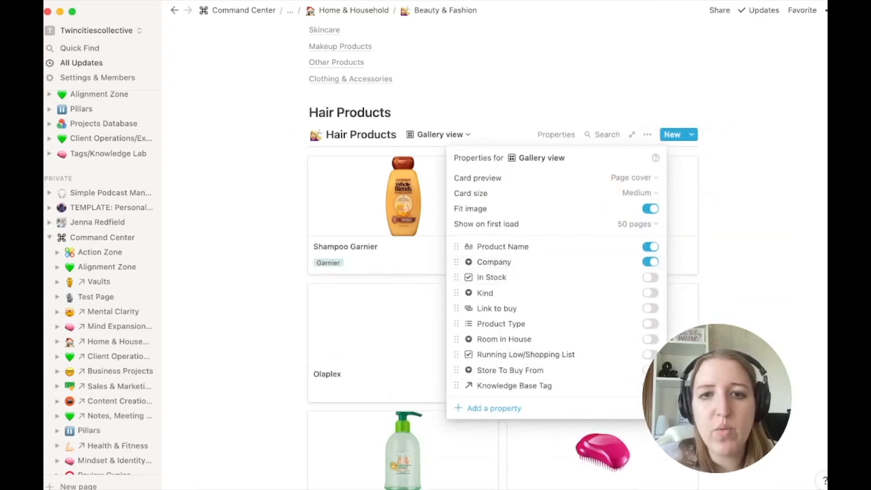
{"action": "left_click", "coordinate": [651, 278]}
{"action": "left_click", "coordinate": [651, 292]}
{"action": "left_click", "coordinate": [650, 308]}
{"action": "left_click", "coordinate": [650, 262]}
{"action": "left_click", "coordinate": [650, 278]}
{"action": "left_click", "coordinate": [650, 293]}
{"action": "left_click", "coordinate": [650, 308]}
{"action": "left_click", "coordinate": [727, 254]}
- Add a List view to the Hair Products database without giving it a custom name, and look through its entries
{"action": "left_click", "coordinate": [439, 135]}
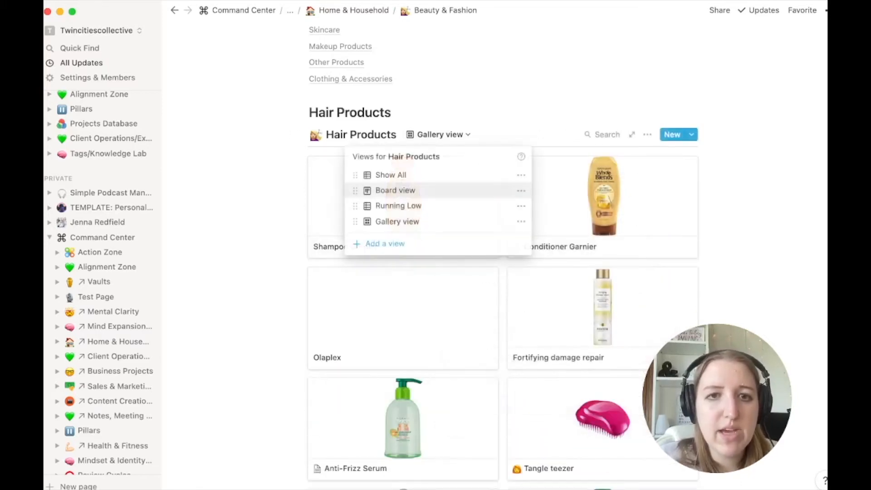
{"action": "left_click", "coordinate": [385, 244]}
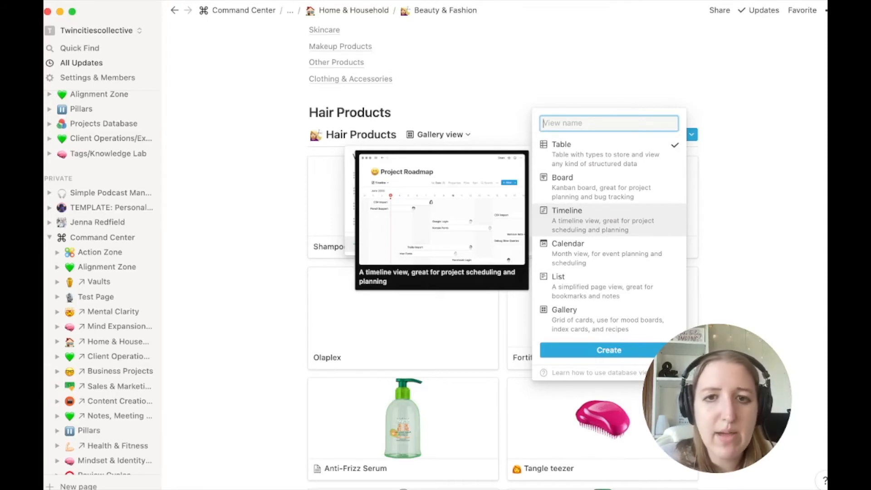
{"action": "key", "text": "Down"}
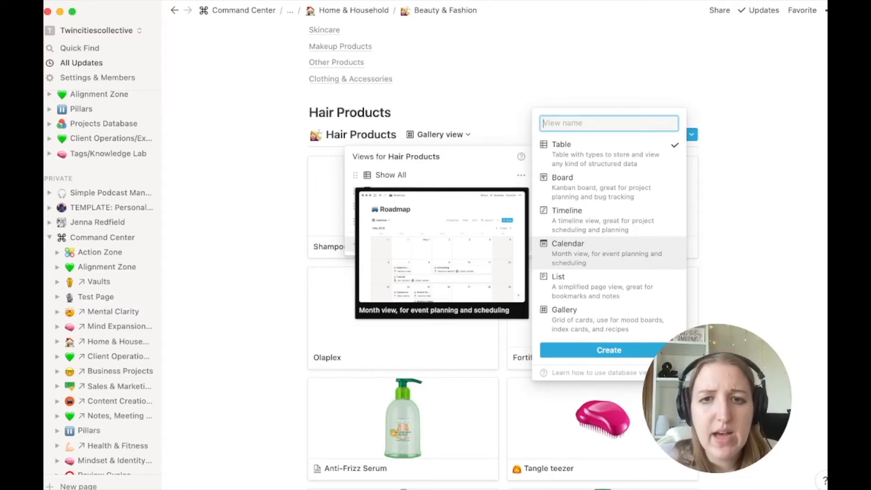
{"action": "key", "text": "Down"}
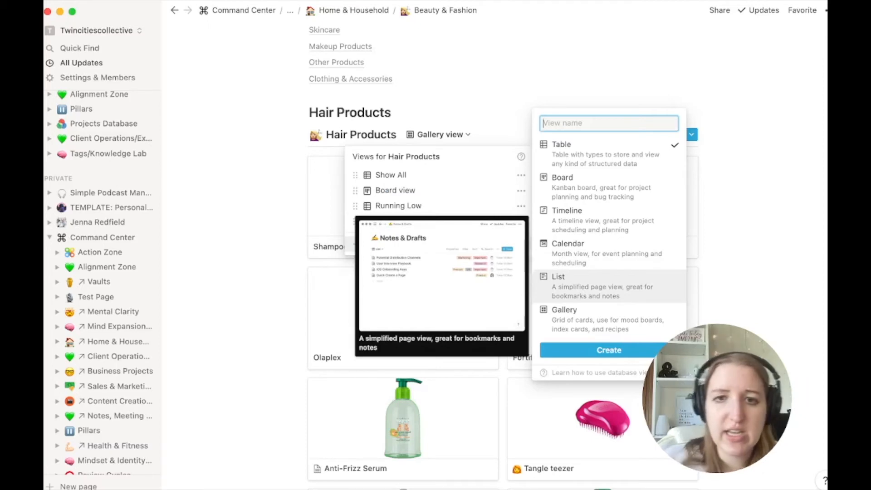
{"action": "key", "text": "Return"}
{"action": "key", "text": "Down"}
{"action": "key", "text": "Down"}
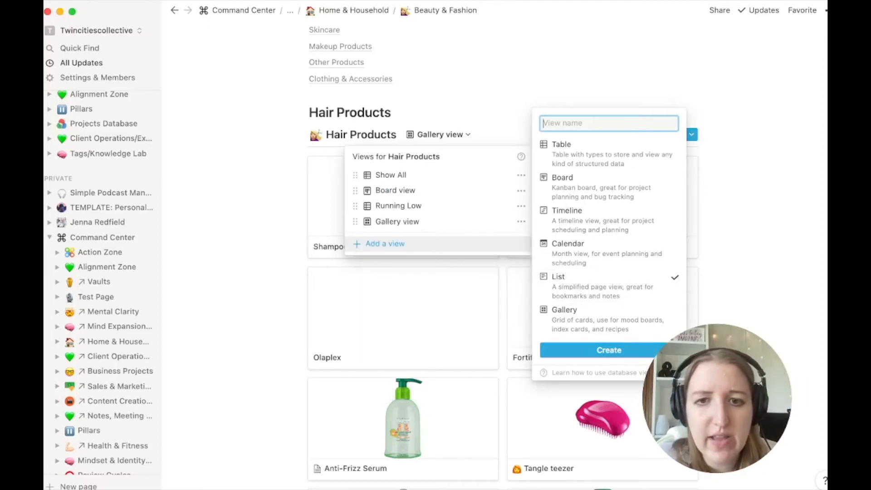
{"action": "key", "text": "Return"}
{"action": "scroll", "coordinate": [503, 273], "scroll_direction": "down", "scroll_amount": 3}
{"action": "scroll", "coordinate": [504, 273], "scroll_direction": "up", "scroll_amount": 3}
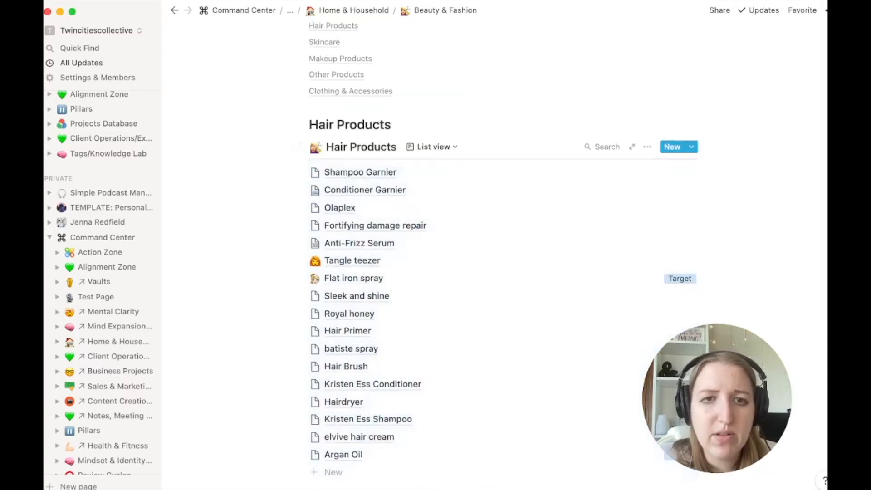
- Display the Hair Products database in its Show All table view
{"action": "left_click", "coordinate": [433, 147]}
{"action": "key", "text": "Up"}
{"action": "key", "text": "Return"}
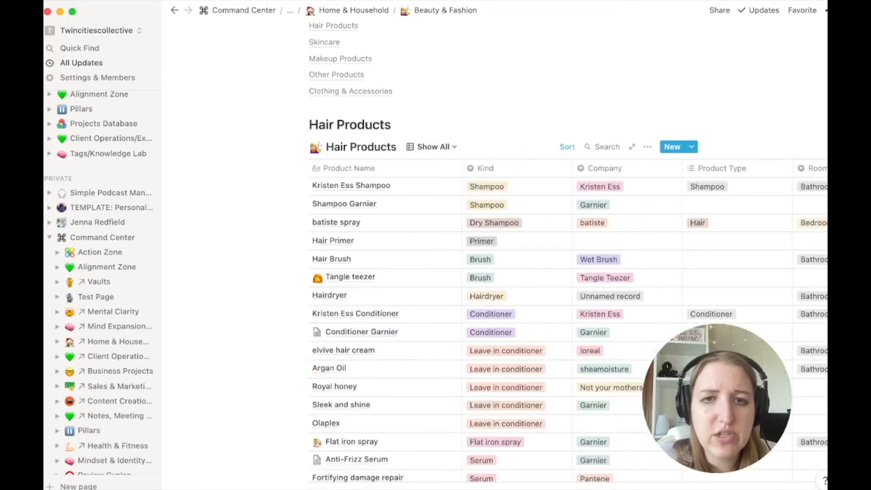
- Switch Hair Products to its Board view and group the board by Kind
{"action": "left_click", "coordinate": [433, 146]}
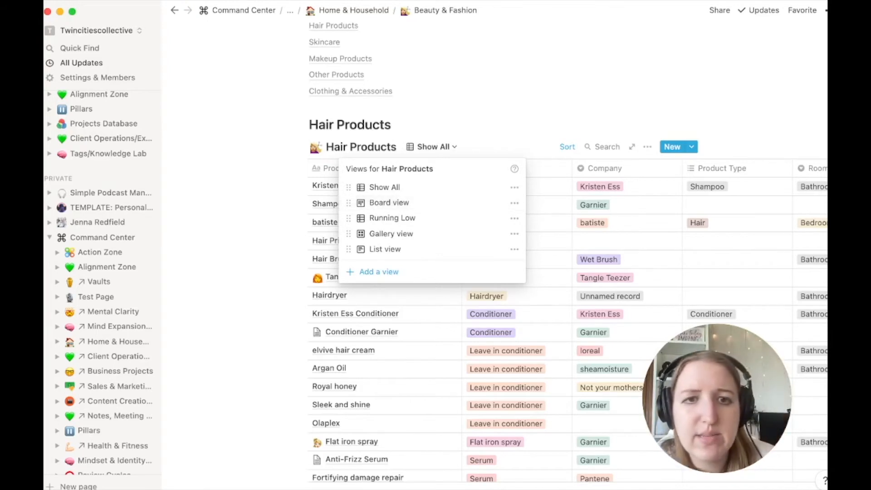
{"action": "key", "text": "Return"}
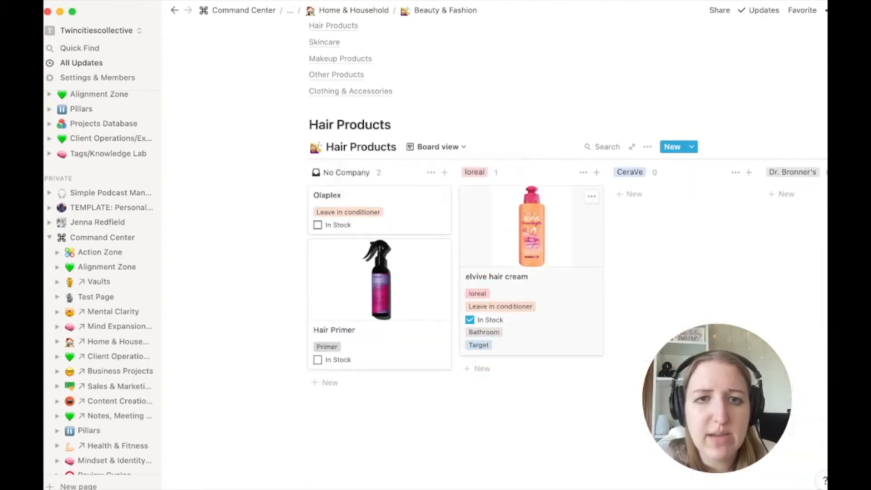
{"action": "left_click", "coordinate": [648, 146]}
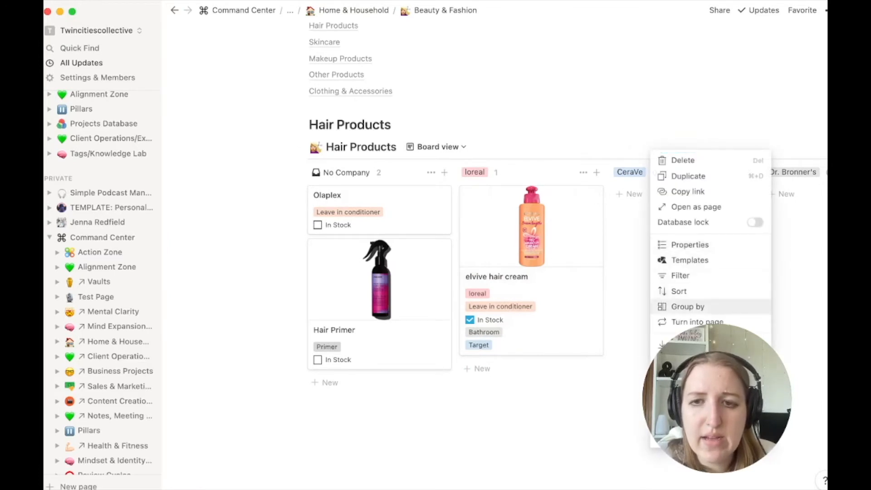
{"action": "left_click", "coordinate": [688, 307]}
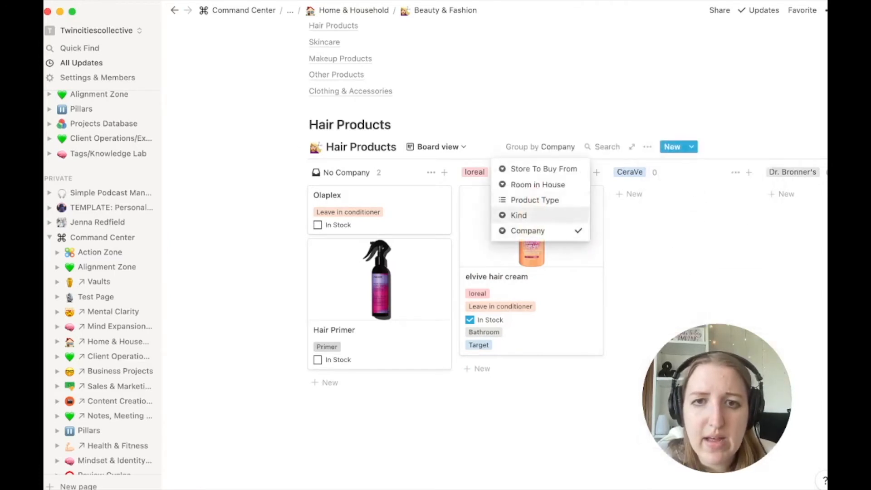
{"action": "left_click", "coordinate": [519, 216]}
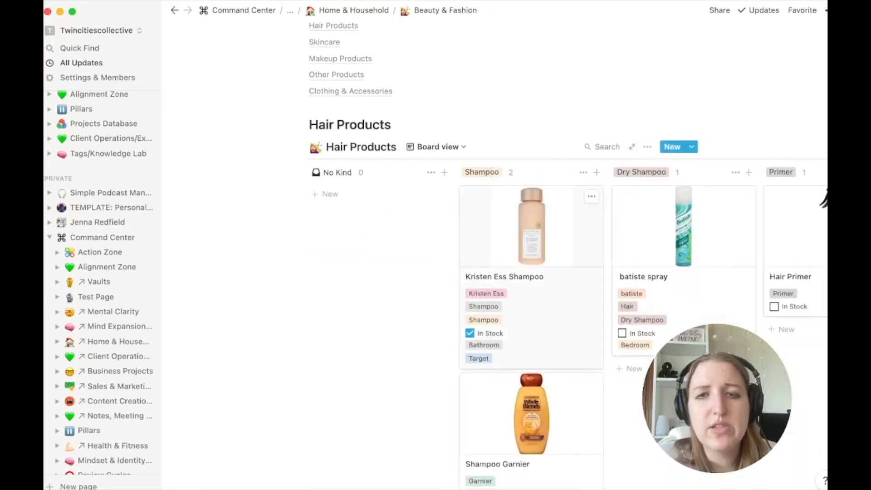
- Add a filter to the Hair Products board that shows only items where In Stock is not checked
{"action": "left_click", "coordinate": [647, 146]}
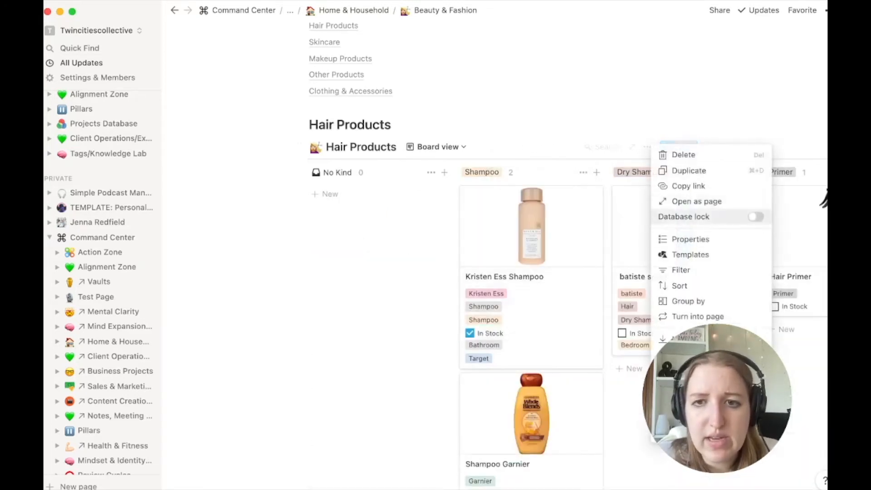
{"action": "left_click", "coordinate": [681, 270]}
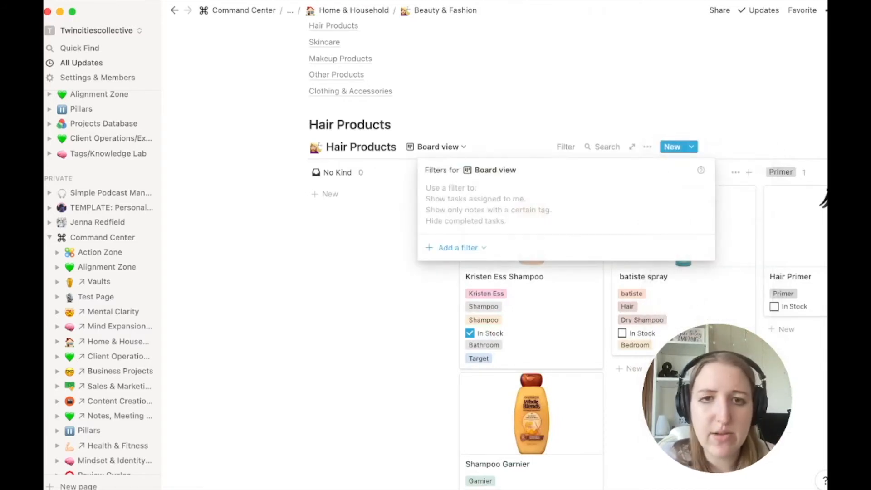
{"action": "left_click", "coordinate": [456, 248]}
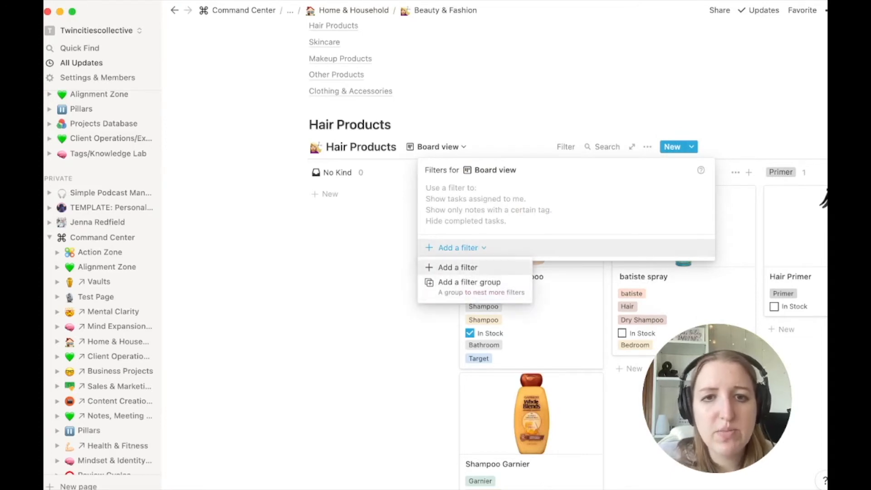
{"action": "left_click", "coordinate": [458, 267]}
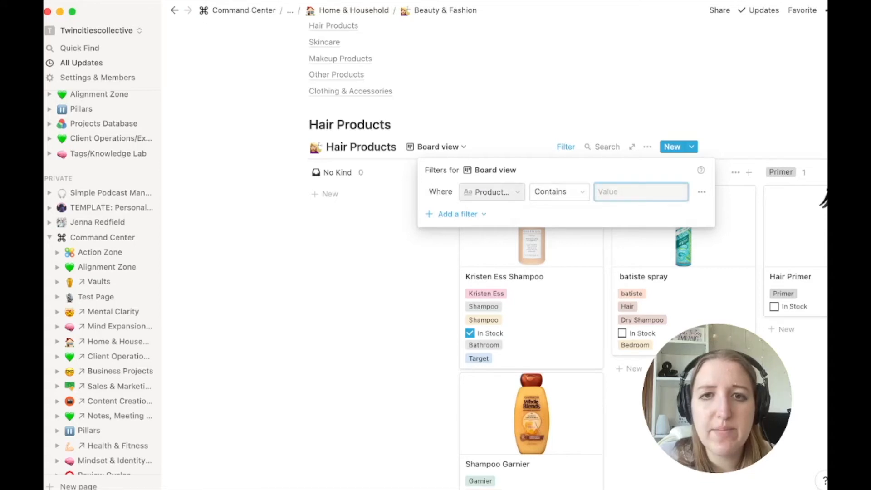
{"action": "left_click", "coordinate": [489, 192]}
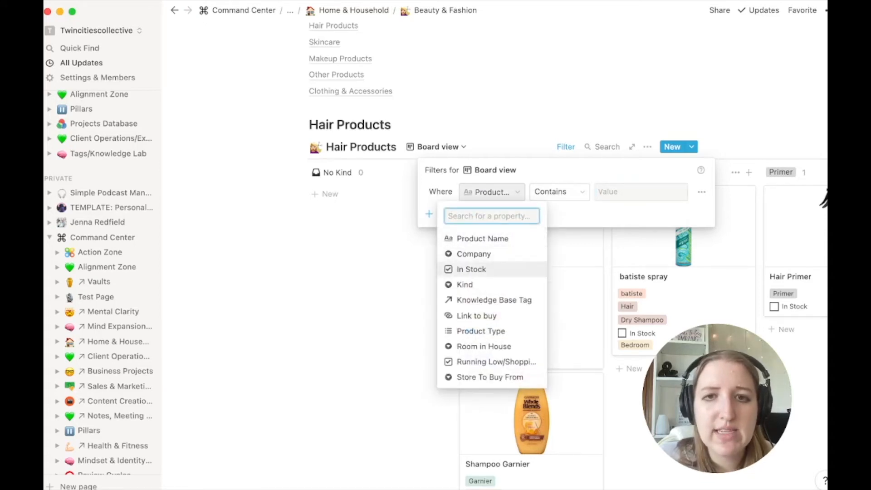
{"action": "left_click", "coordinate": [471, 270]}
{"action": "left_click", "coordinate": [560, 192]}
{"action": "left_click", "coordinate": [544, 227]}
{"action": "left_click", "coordinate": [545, 281]}
{"action": "scroll", "coordinate": [545, 272], "scroll_direction": "right", "scroll_amount": 9}
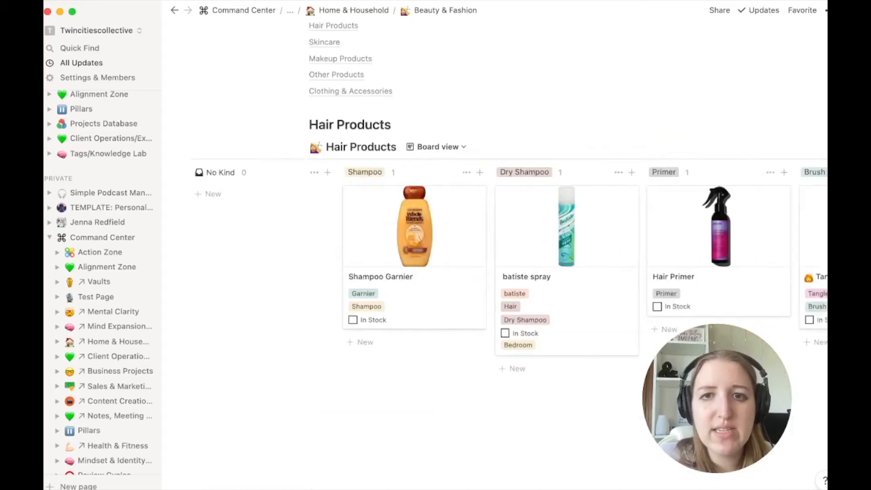
{"action": "scroll", "coordinate": [544, 272], "scroll_direction": "left", "scroll_amount": 9}
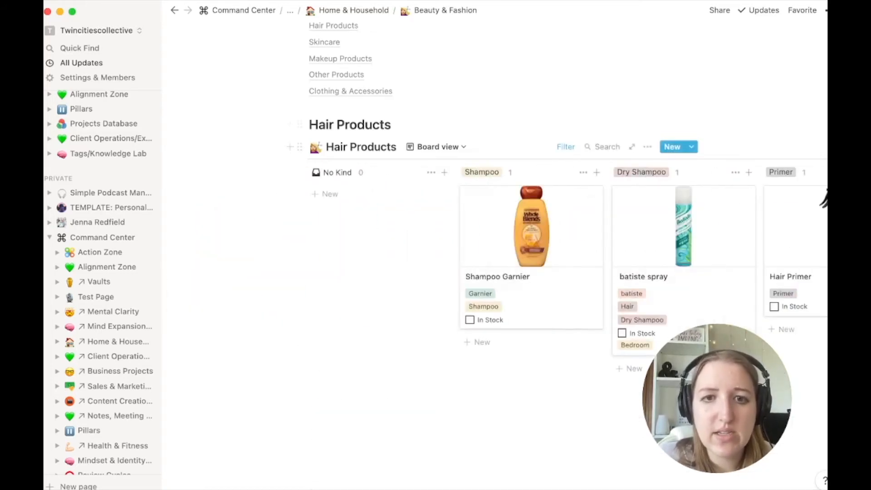
- Mark Shampoo Garnier, batiste spray, Hair Primer and Tangle teezer as In Stock, and review the board's filter
{"action": "left_click", "coordinate": [470, 320]}
{"action": "left_click", "coordinate": [623, 333]}
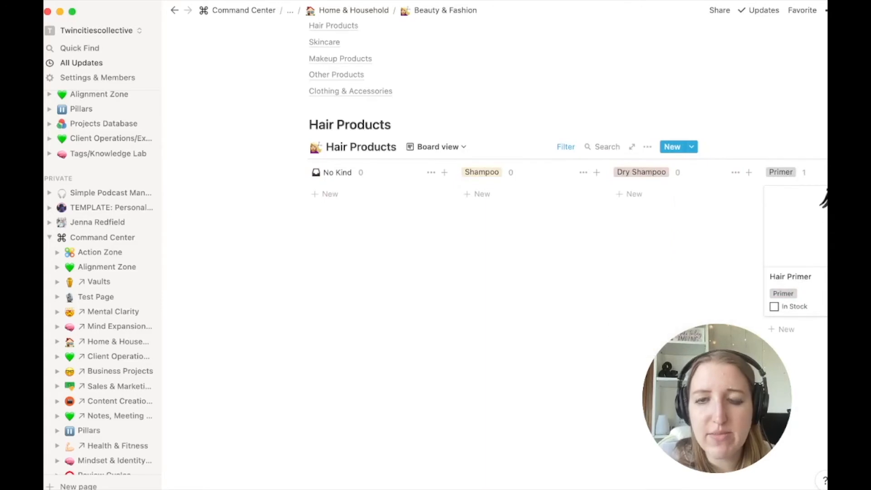
{"action": "scroll", "coordinate": [623, 318], "scroll_direction": "right", "scroll_amount": 5}
{"action": "left_click", "coordinate": [527, 307]}
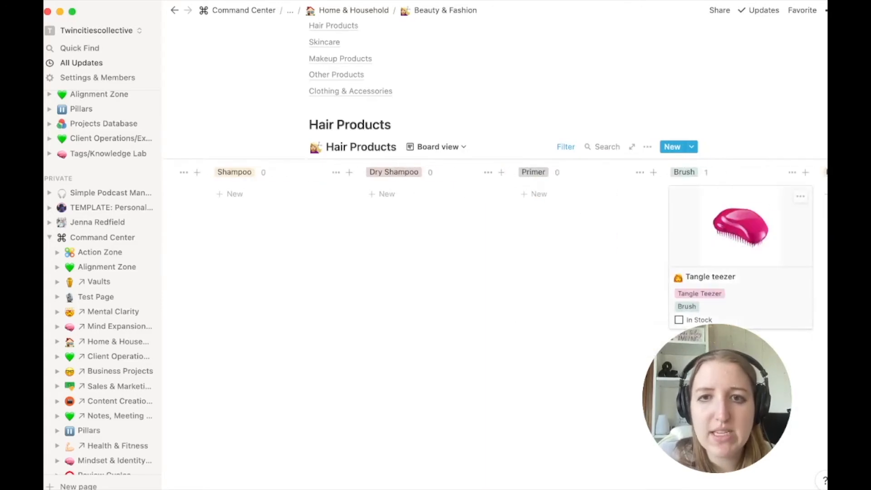
{"action": "left_click", "coordinate": [679, 320]}
{"action": "left_click", "coordinate": [566, 147]}
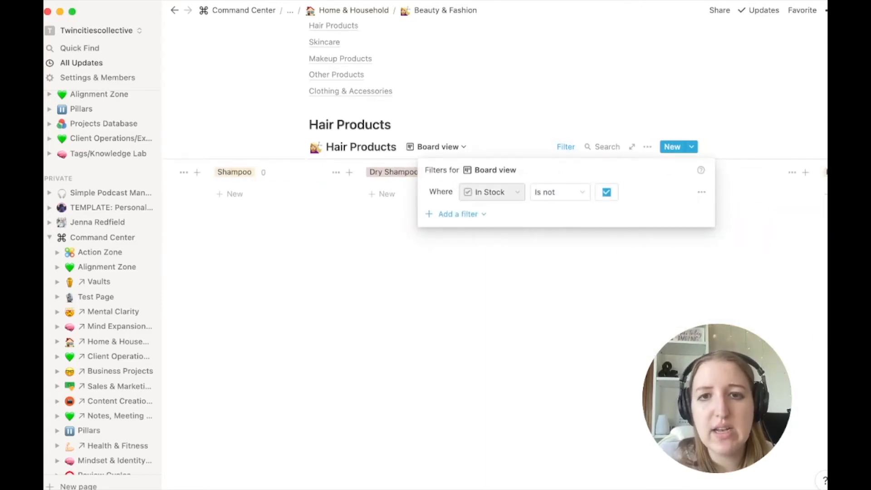
{"action": "left_click", "coordinate": [540, 272]}
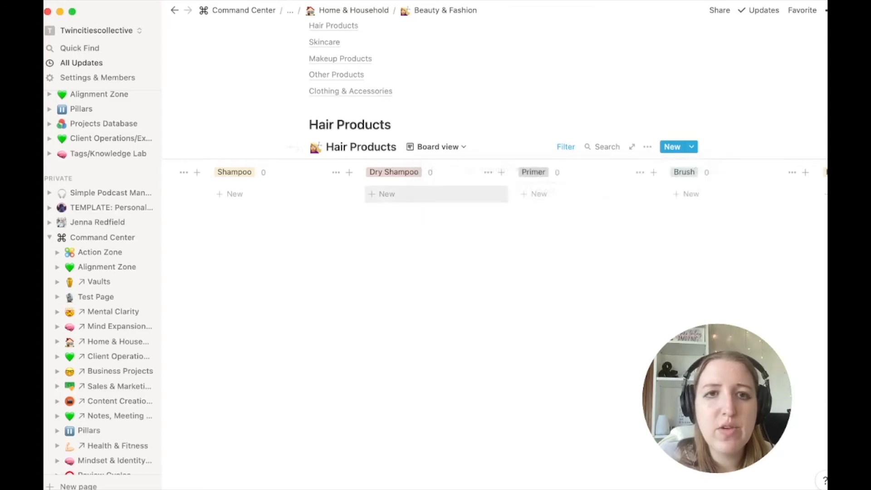
- Go back to the Command Center page and open Test Page from its Focus & Align section
{"action": "scroll", "coordinate": [436, 194], "scroll_direction": "left", "scroll_amount": 5}
{"action": "scroll", "coordinate": [436, 194], "scroll_direction": "down", "scroll_amount": 4}
{"action": "scroll", "coordinate": [436, 227], "scroll_direction": "up", "scroll_amount": 3}
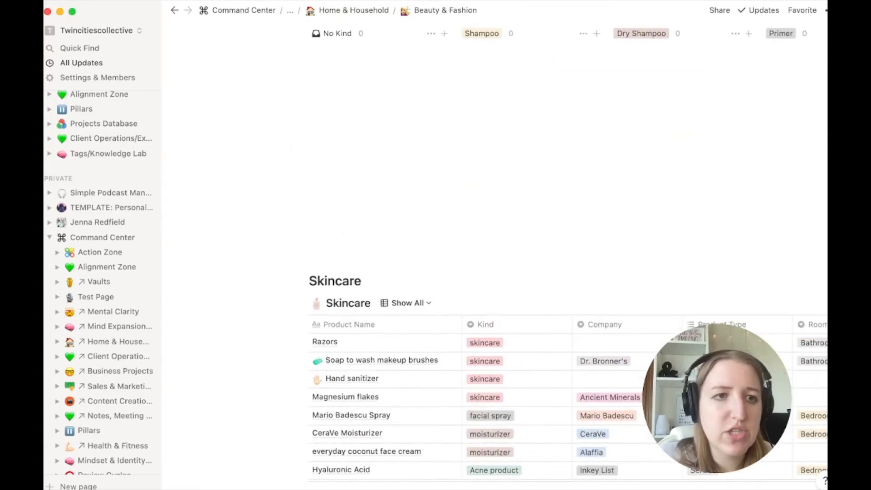
{"action": "scroll", "coordinate": [102, 236], "scroll_direction": "down", "scroll_amount": 6}
{"action": "scroll", "coordinate": [102, 236], "scroll_direction": "up", "scroll_amount": 7}
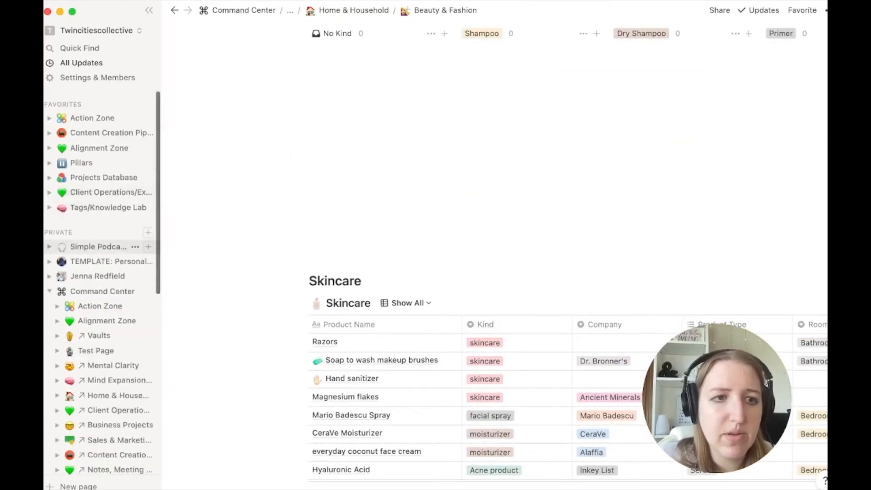
{"action": "left_click", "coordinate": [103, 291]}
{"action": "scroll", "coordinate": [495, 254], "scroll_direction": "down", "scroll_amount": 4}
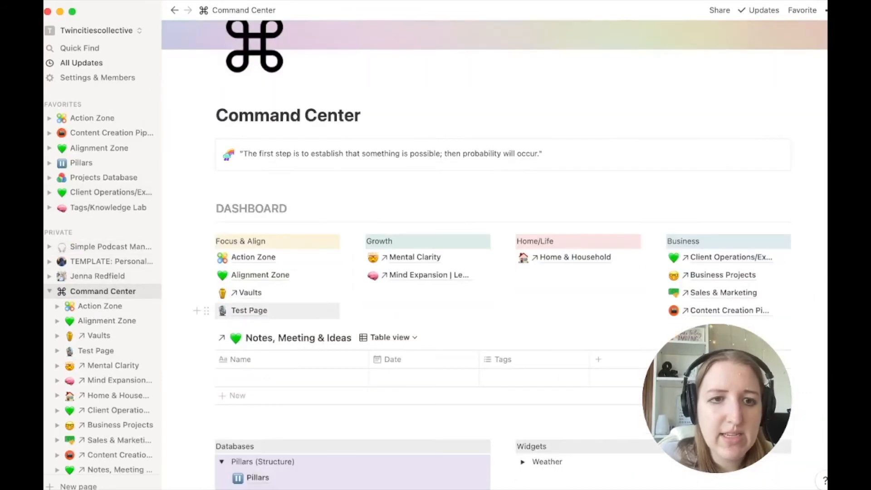
{"action": "left_click", "coordinate": [249, 310]}
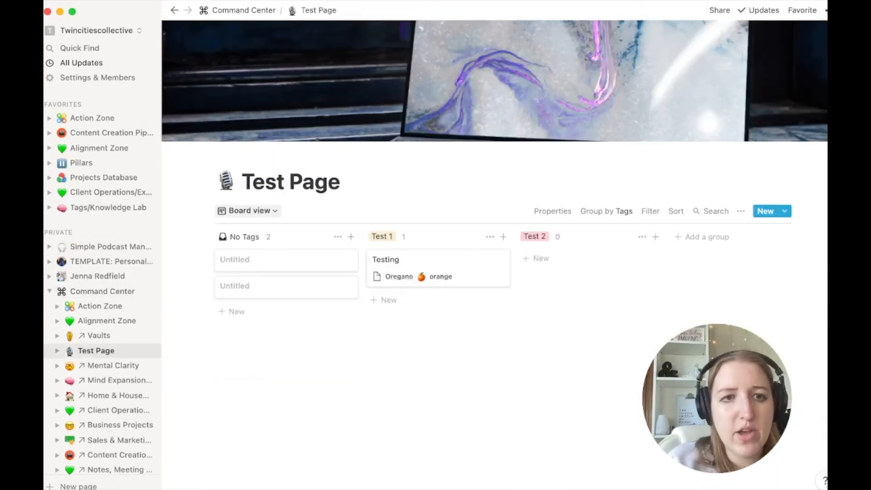
- Switch Test Page to its Default view and return to the Command Center page
{"action": "left_click", "coordinate": [249, 210]}
{"action": "left_click", "coordinate": [201, 251]}
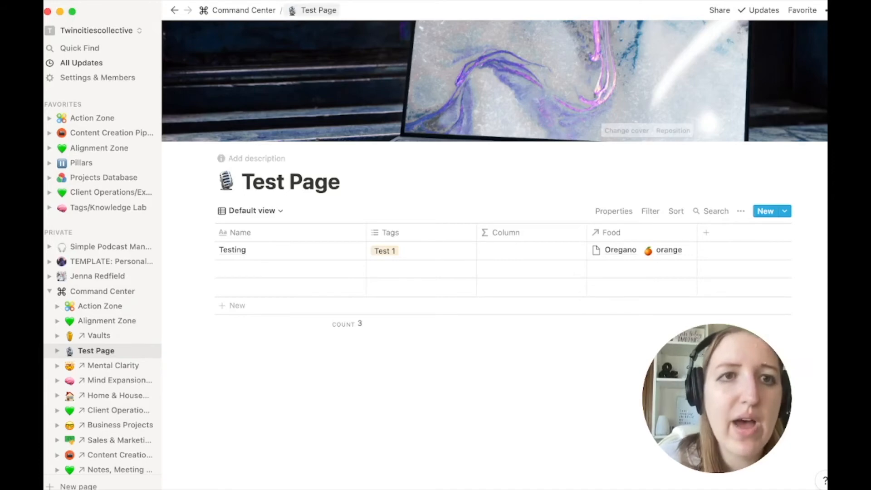
{"action": "left_click", "coordinate": [244, 10]}
{"action": "scroll", "coordinate": [454, 291], "scroll_direction": "down", "scroll_amount": 3}
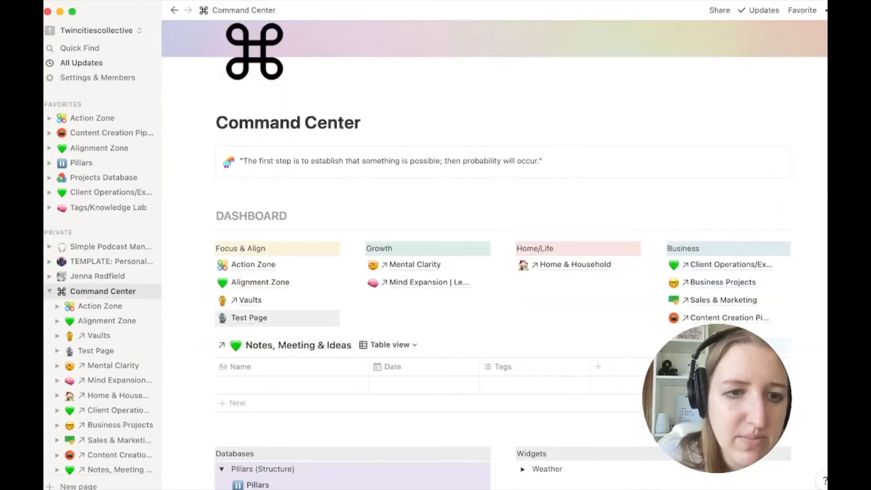
- Add a line reading "Test 2" beneath Test Page in Focus & Align and turn it into a new sub-page
{"action": "left_click", "coordinate": [197, 318]}
{"action": "type", "text": "Test 2"}
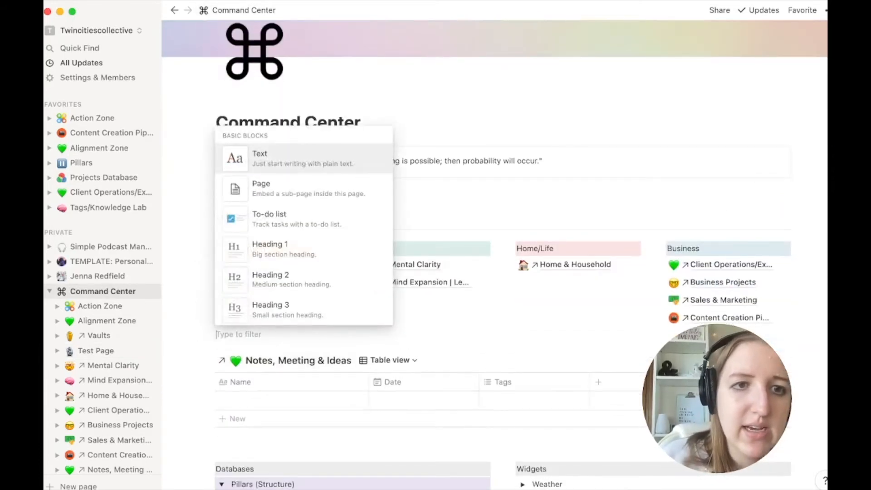
{"action": "key", "text": "Return"}
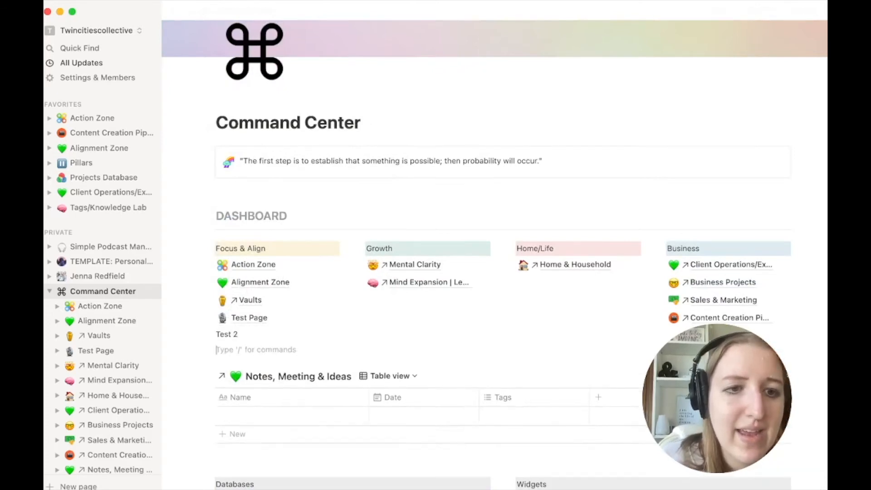
{"action": "left_click_drag", "start_coordinate": [217, 334], "coordinate": [239, 334]}
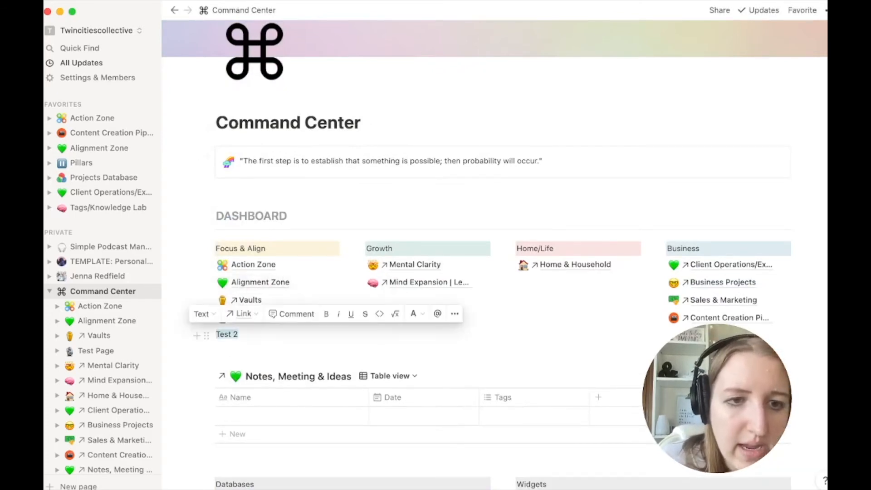
{"action": "left_click", "coordinate": [454, 314]}
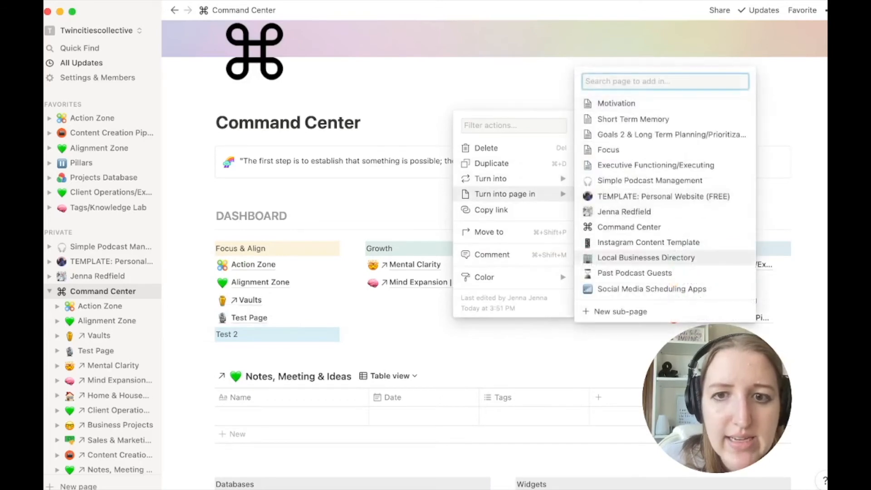
{"action": "left_click", "coordinate": [621, 312]}
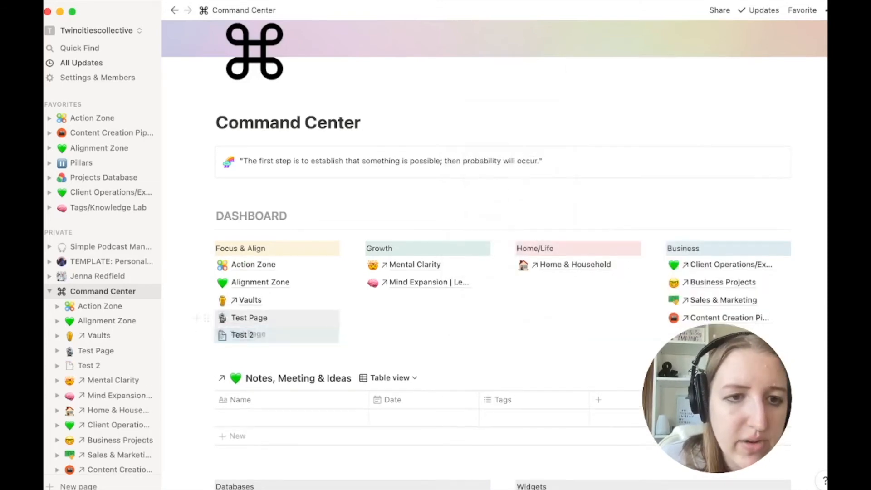
- Move Test Page into the Test 2 page and turn it into an inline database there
{"action": "key", "text": "Return"}
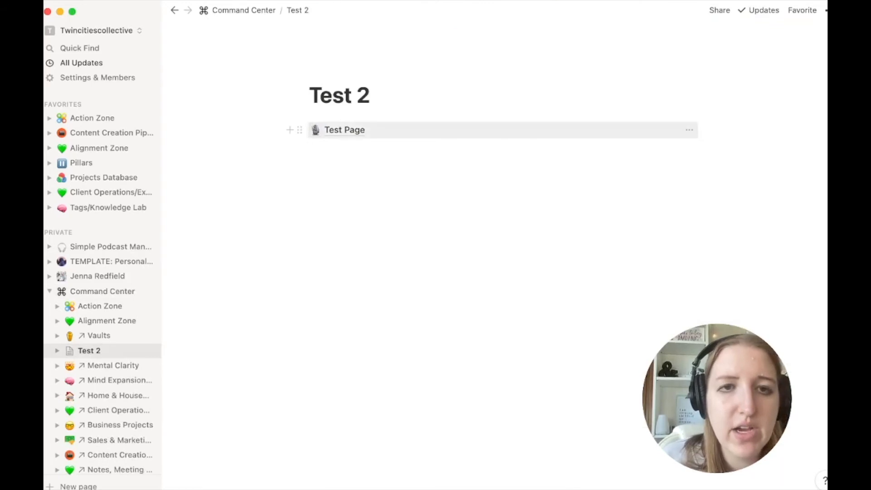
{"action": "left_click", "coordinate": [690, 130]}
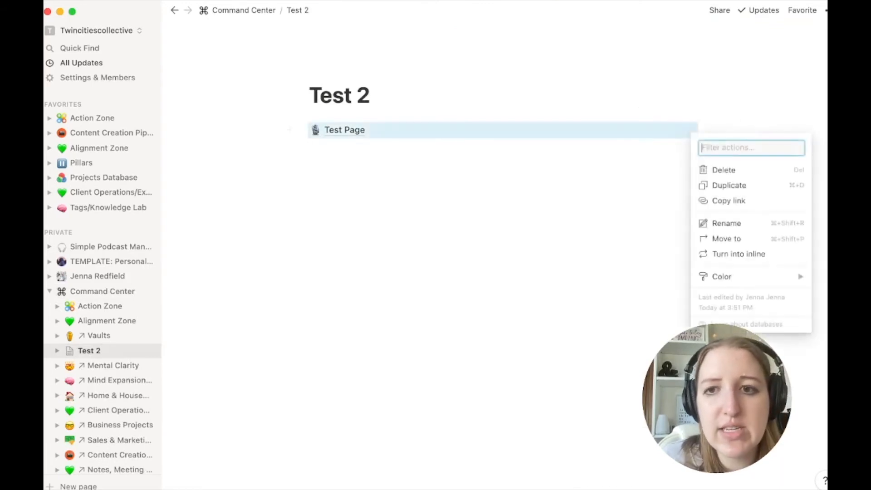
{"action": "left_click", "coordinate": [739, 254]}
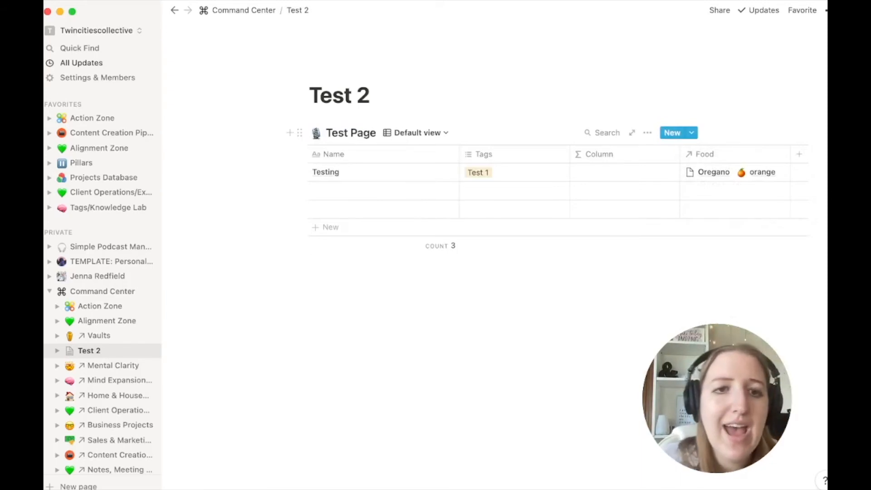
- Start an empty block below the inline Test Page table and look through the available block types
{"action": "left_click", "coordinate": [354, 272]}
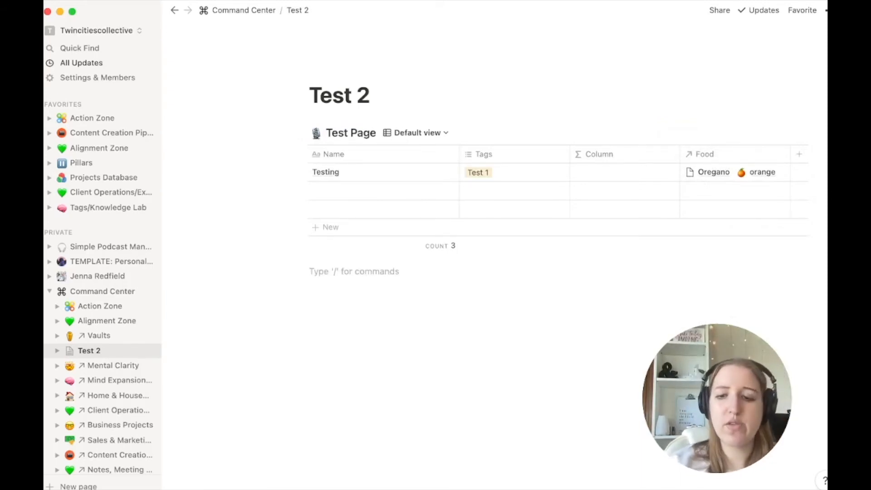
{"action": "type", "text": "/"}
{"action": "key", "text": "Down"}
{"action": "key", "text": "Down"}
{"action": "key", "text": "Down"}
{"action": "key", "text": "Up"}
{"action": "key", "text": "Return"}
{"action": "key", "text": "BackSpace"}
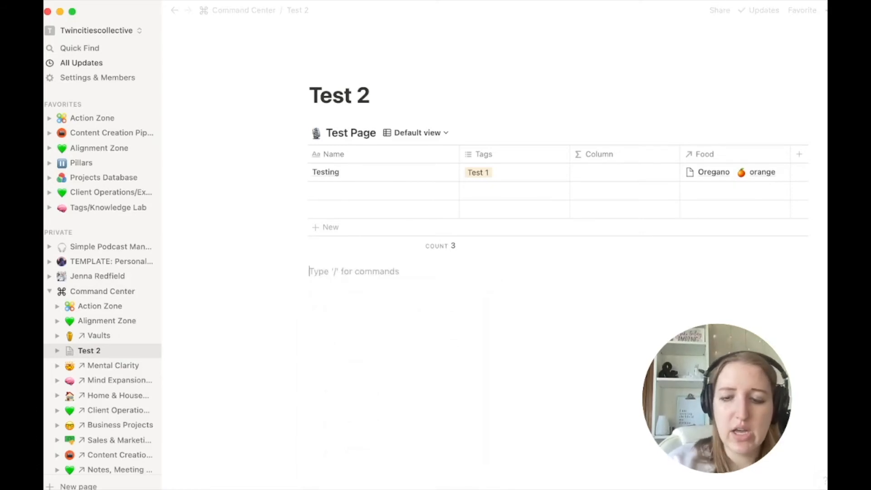
- Insert an image block below the inline table and upload the screenshot of the Advanced property types
{"action": "type", "text": "/im"}
{"action": "key", "text": "Down"}
{"action": "key", "text": "Down"}
{"action": "key", "text": "Down"}
{"action": "key", "text": "Up"}
{"action": "key", "text": "Up"}
{"action": "key", "text": "Up"}
{"action": "key", "text": "Return"}
{"action": "left_click", "coordinate": [503, 338]}
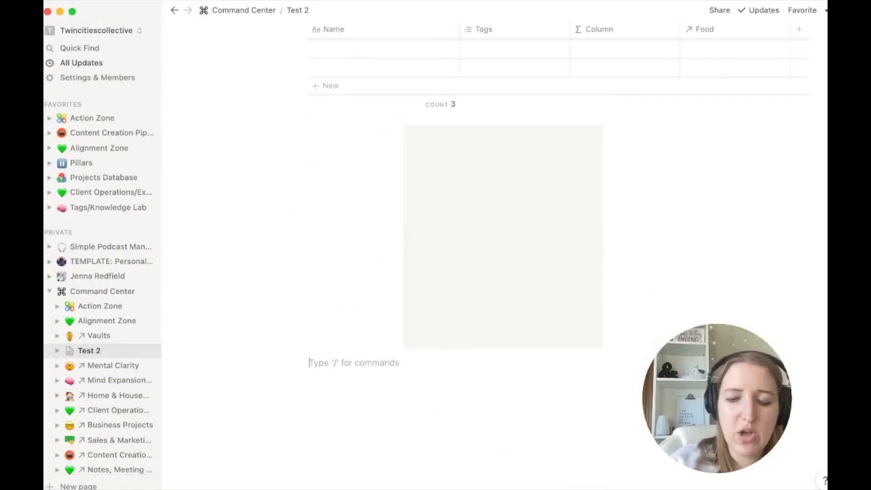
- Add a PDF embed block below the image without choosing a file for it
{"action": "type", "text": "/pdf"}
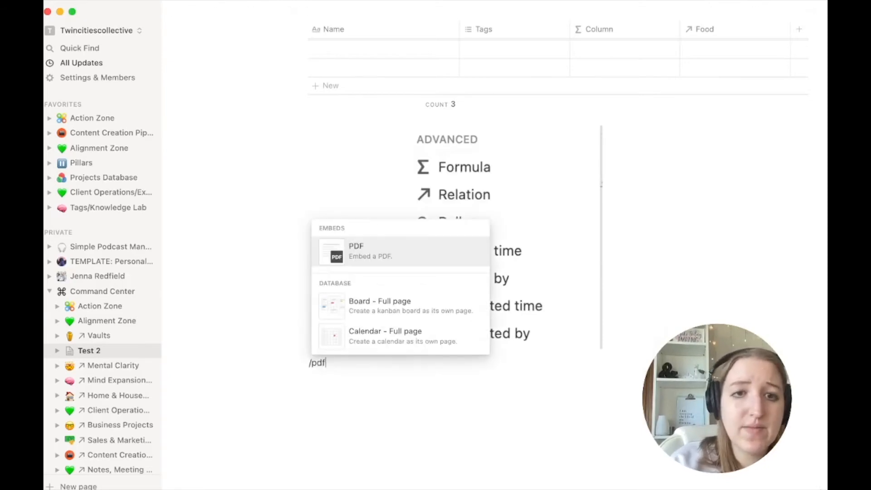
{"action": "key", "text": "Down"}
{"action": "key", "text": "Up"}
{"action": "key", "text": "Return"}
{"action": "left_click", "coordinate": [503, 430]}
{"action": "key", "text": "Escape"}
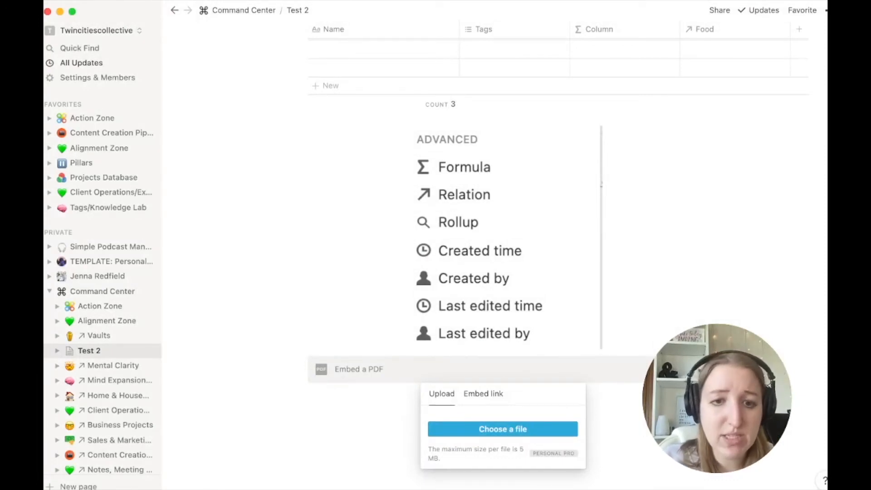
- Open the Tags/Knowledge Lab database and look through its gallery of topic cards
{"action": "left_click", "coordinate": [114, 307]}
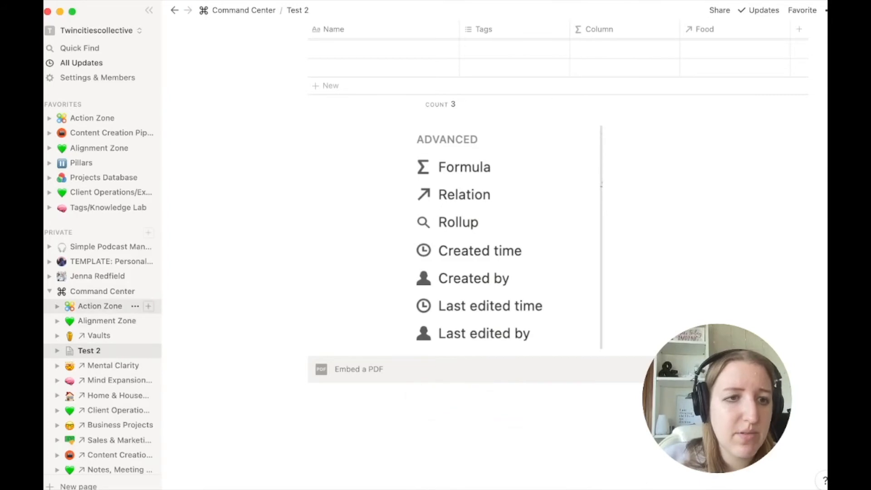
{"action": "scroll", "coordinate": [109, 291], "scroll_direction": "down", "scroll_amount": 7}
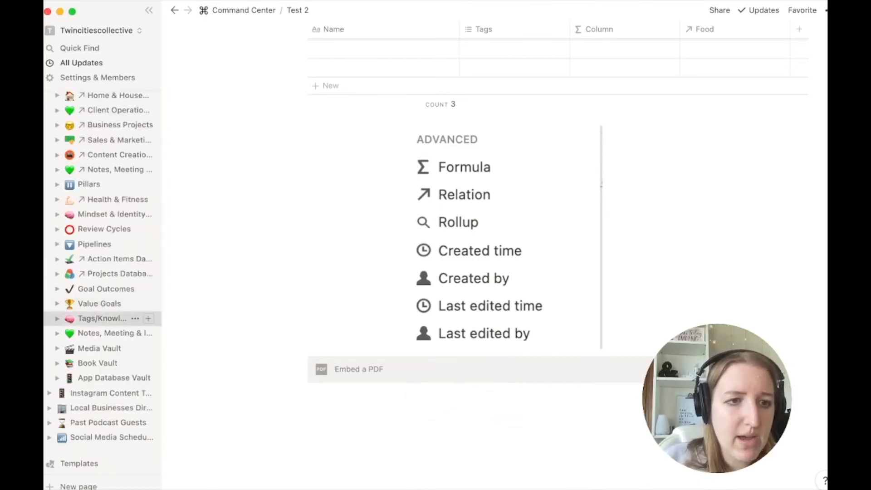
{"action": "left_click", "coordinate": [114, 318]}
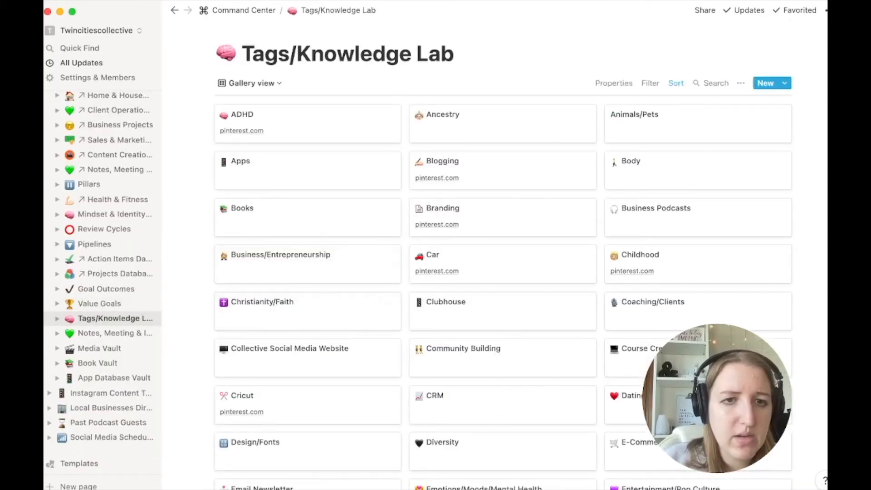
{"action": "scroll", "coordinate": [503, 272], "scroll_direction": "down", "scroll_amount": 5}
{"action": "scroll", "coordinate": [503, 272], "scroll_direction": "up", "scroll_amount": 1}
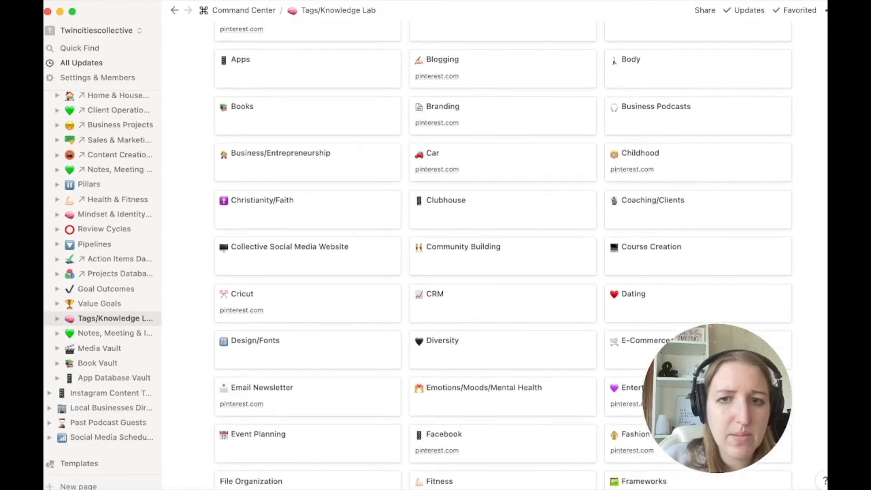
{"action": "scroll", "coordinate": [503, 272], "scroll_direction": "up", "scroll_amount": 3}
{"action": "scroll", "coordinate": [104, 169], "scroll_direction": "up", "scroll_amount": 4}
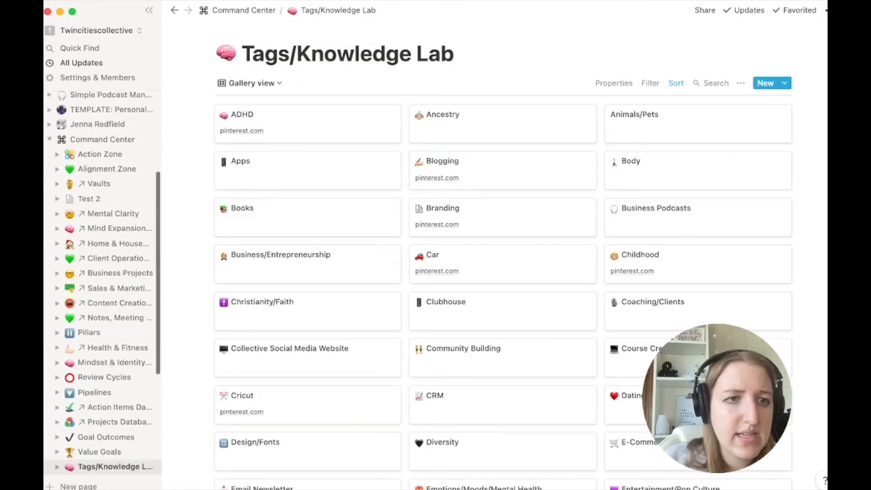
- Return to Command Center, open the Projects Database and look through its list of projects
{"action": "left_click", "coordinate": [103, 140]}
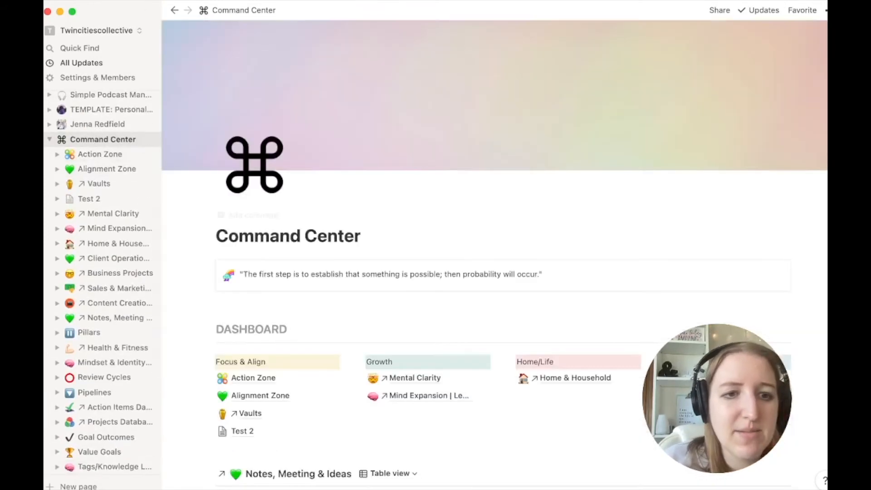
{"action": "scroll", "coordinate": [495, 254], "scroll_direction": "down", "scroll_amount": 3}
{"action": "scroll", "coordinate": [495, 254], "scroll_direction": "down", "scroll_amount": 8}
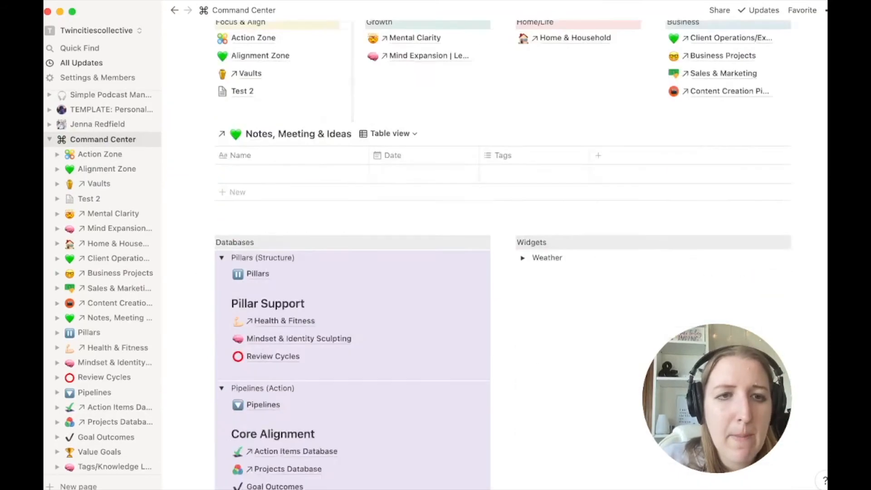
{"action": "left_click", "coordinate": [286, 248]}
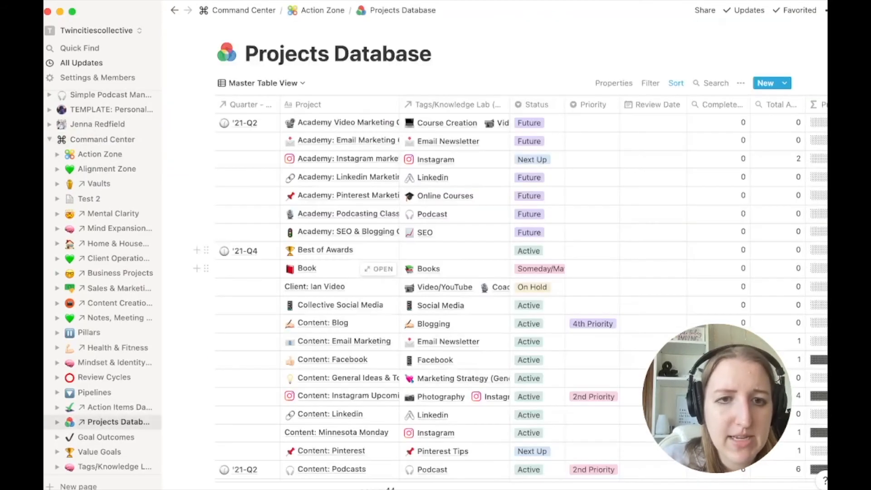
{"action": "scroll", "coordinate": [518, 273], "scroll_direction": "down", "scroll_amount": 2}
{"action": "scroll", "coordinate": [381, 209], "scroll_direction": "down", "scroll_amount": 7}
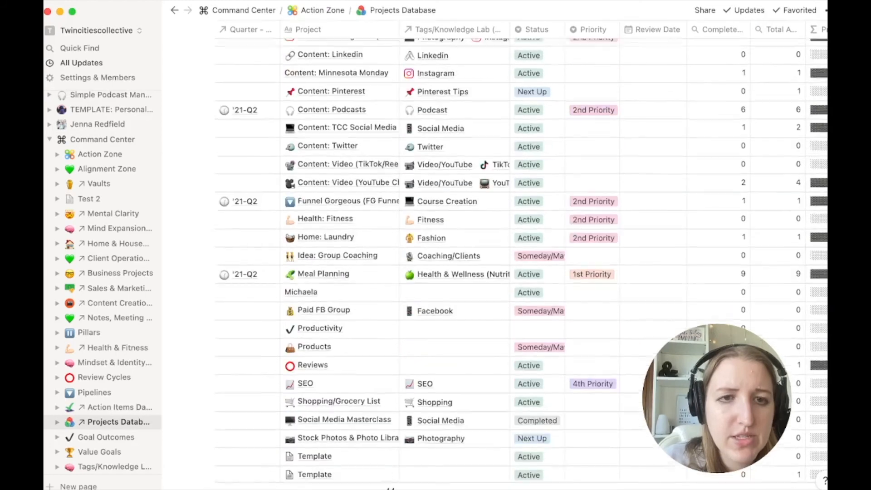
- Open the Funnel Gorgeous (FG Funnels) project and go to its FG Society Phase 1 sub-page
{"action": "left_click", "coordinate": [379, 197]}
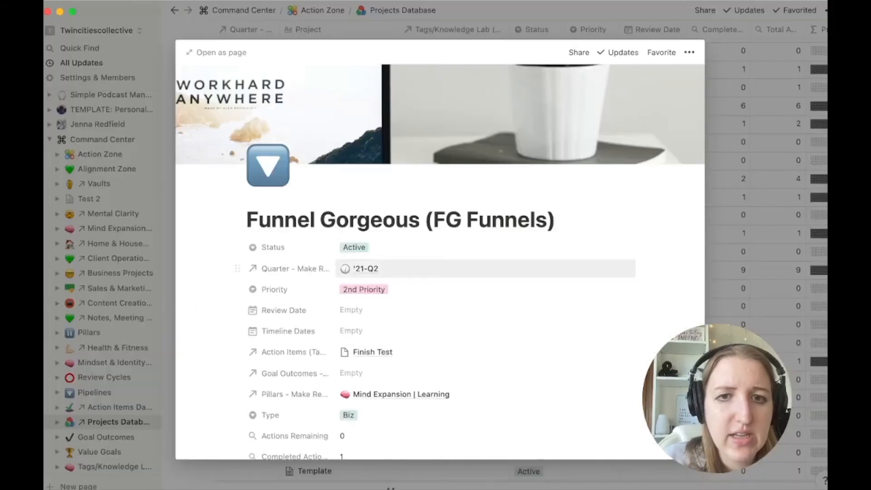
{"action": "scroll", "coordinate": [440, 254], "scroll_direction": "down", "scroll_amount": 10}
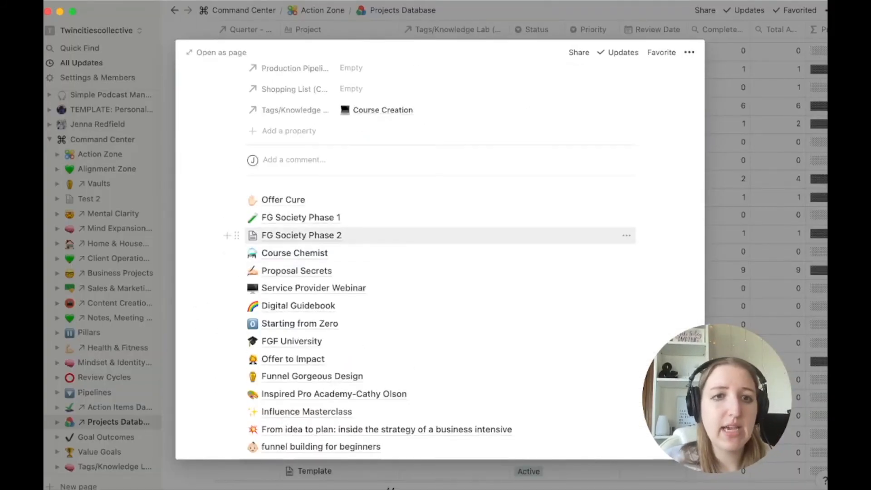
{"action": "left_click", "coordinate": [299, 218]}
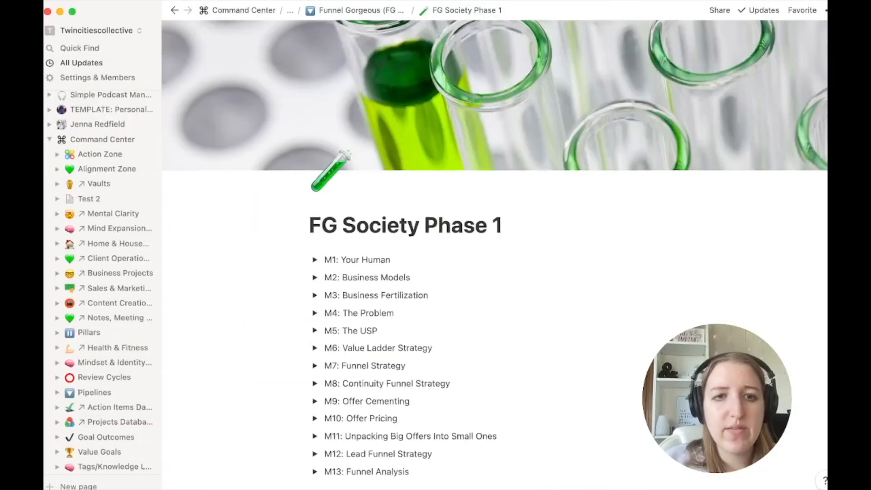
- Expand the M1: Your Human toggle, view its notes and embedded presentation, and collapse it again
{"action": "left_click", "coordinate": [315, 259]}
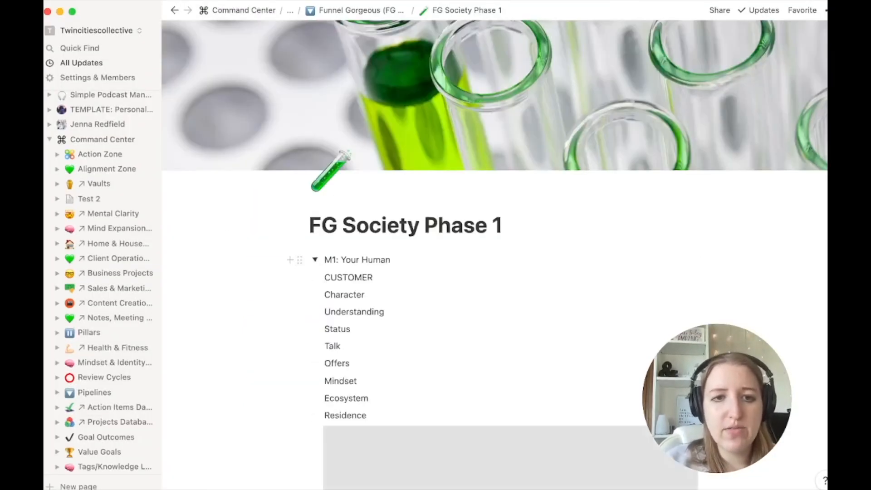
{"action": "scroll", "coordinate": [454, 273], "scroll_direction": "down", "scroll_amount": 1}
{"action": "scroll", "coordinate": [453, 273], "scroll_direction": "down", "scroll_amount": 4}
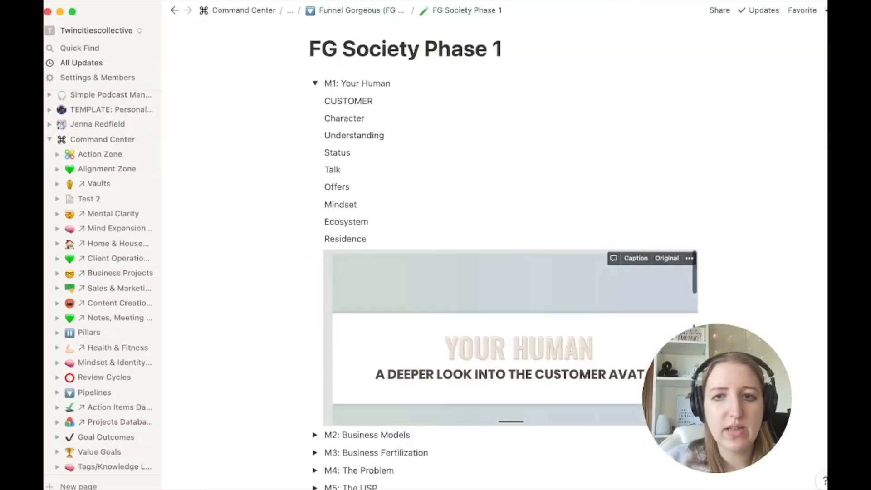
{"action": "scroll", "coordinate": [454, 273], "scroll_direction": "up", "scroll_amount": 1}
{"action": "scroll", "coordinate": [313, 269], "scroll_direction": "up", "scroll_amount": 3}
{"action": "left_click", "coordinate": [315, 260]}
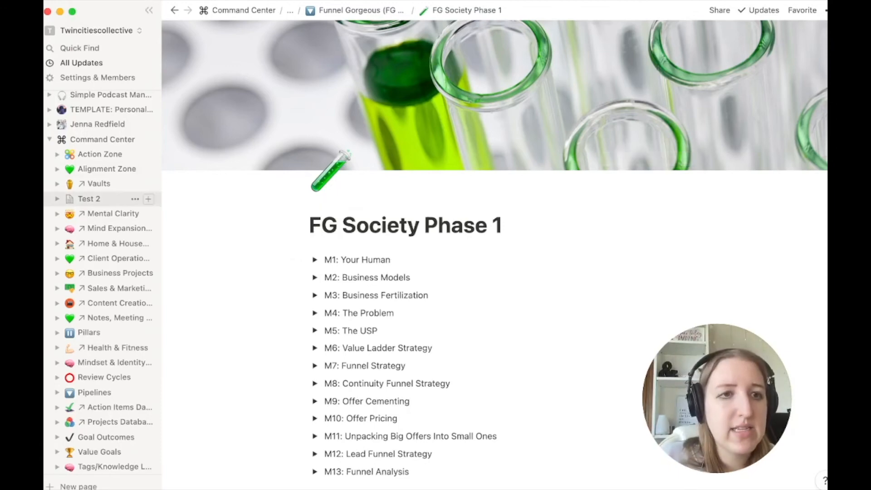
- Go to the Test 2 page, view its inline Test Page database as a full page, and return to Test 2
{"action": "left_click", "coordinate": [89, 199]}
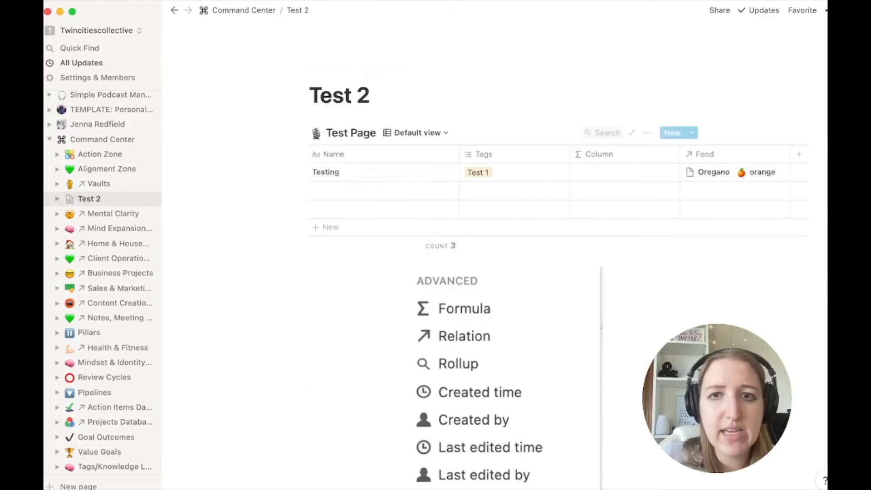
{"action": "left_click", "coordinate": [632, 133]}
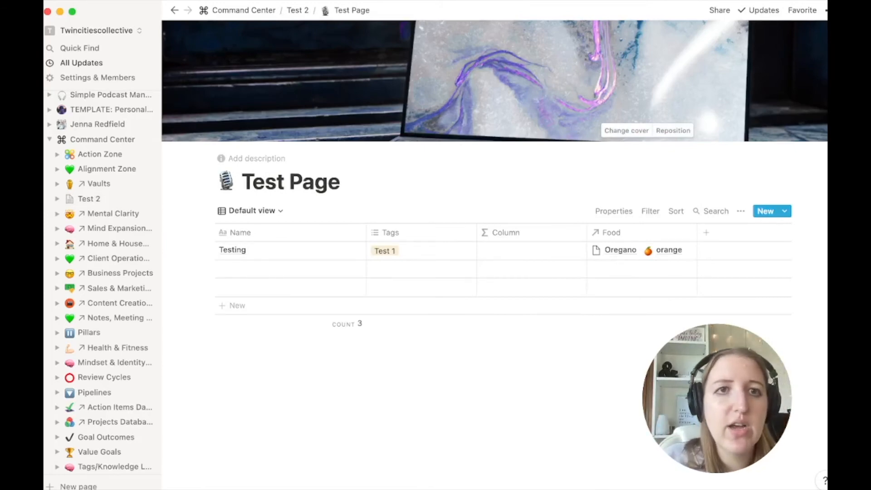
{"action": "left_click", "coordinate": [297, 10]}
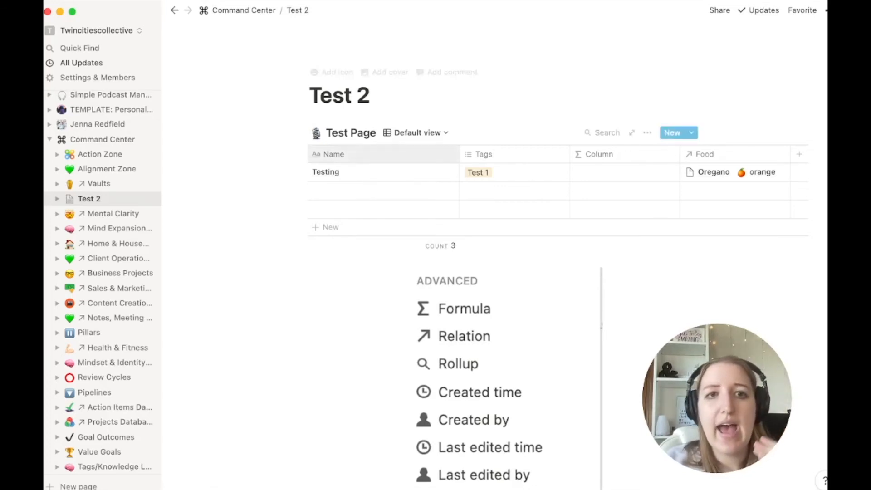
- Review the inline table and image blocks on Test 2 and open the PDF embed block's file upload options
{"action": "left_click", "coordinate": [300, 133]}
{"action": "left_click", "coordinate": [381, 246]}
{"action": "scroll", "coordinate": [435, 281], "scroll_direction": "down", "scroll_amount": 3}
{"action": "left_click", "coordinate": [503, 262]}
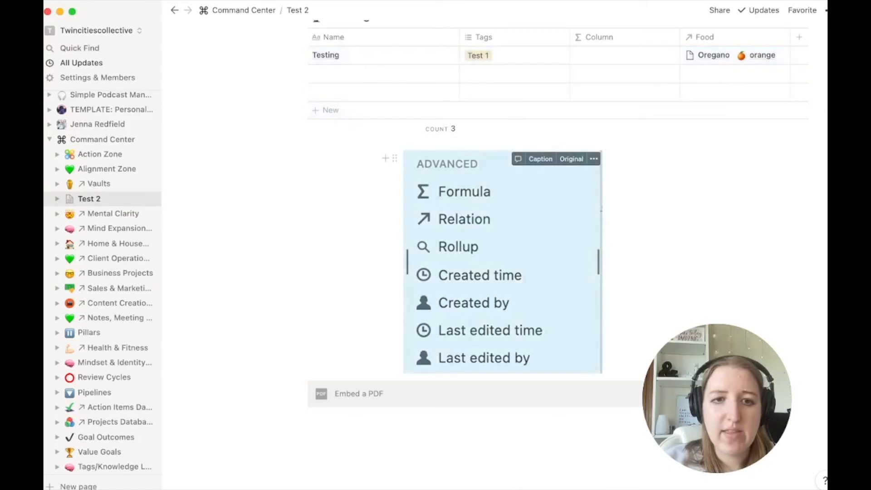
{"action": "left_click", "coordinate": [453, 394]}
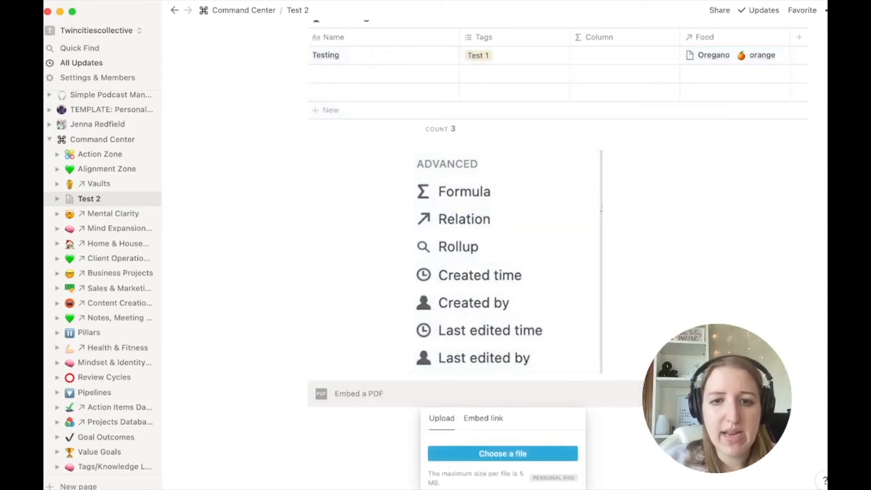
- Add a Heading 2 block reading "Test Page" directly above the inline table on the Test 2 page
{"action": "scroll", "coordinate": [508, 254], "scroll_direction": "up", "scroll_amount": 3}
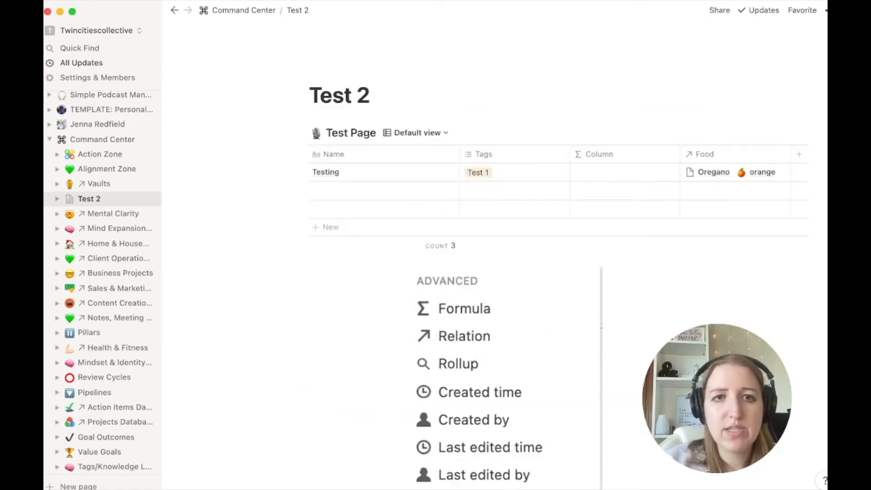
{"action": "key", "text": "Return"}
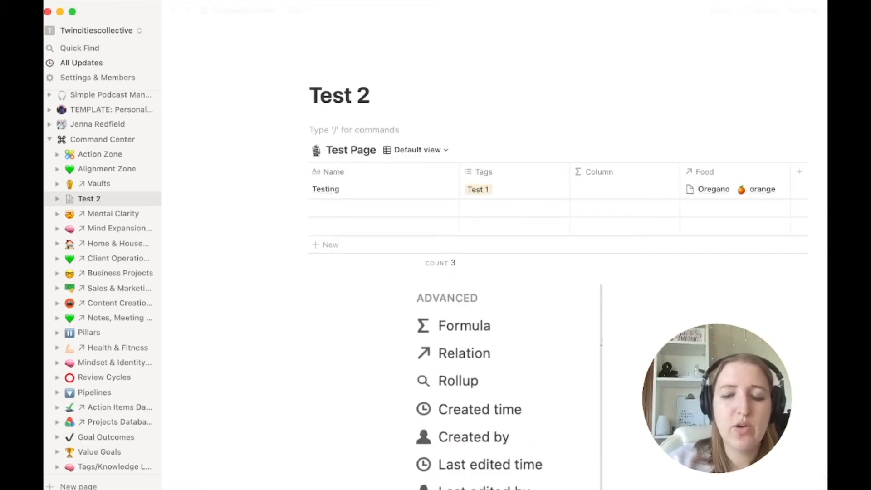
{"action": "type", "text": "/"}
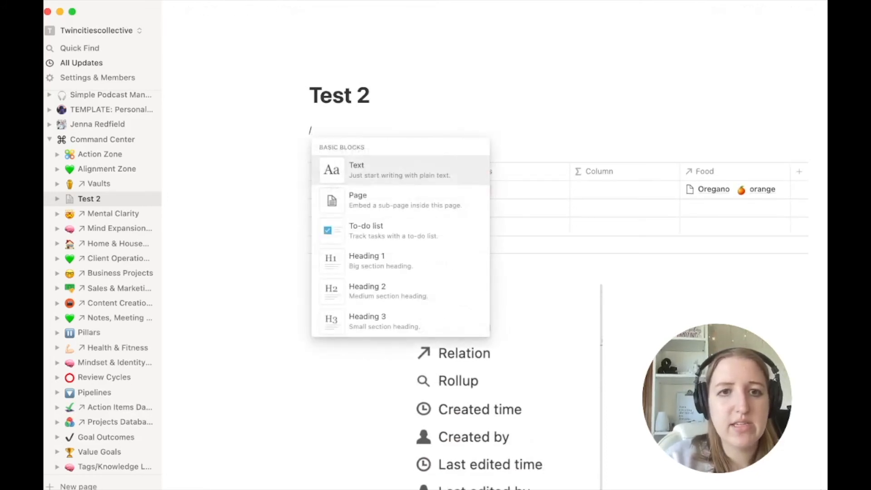
{"action": "scroll", "coordinate": [400, 236], "scroll_direction": "down", "scroll_amount": 1}
{"action": "key", "text": "Down"}
{"action": "key", "text": "Return"}
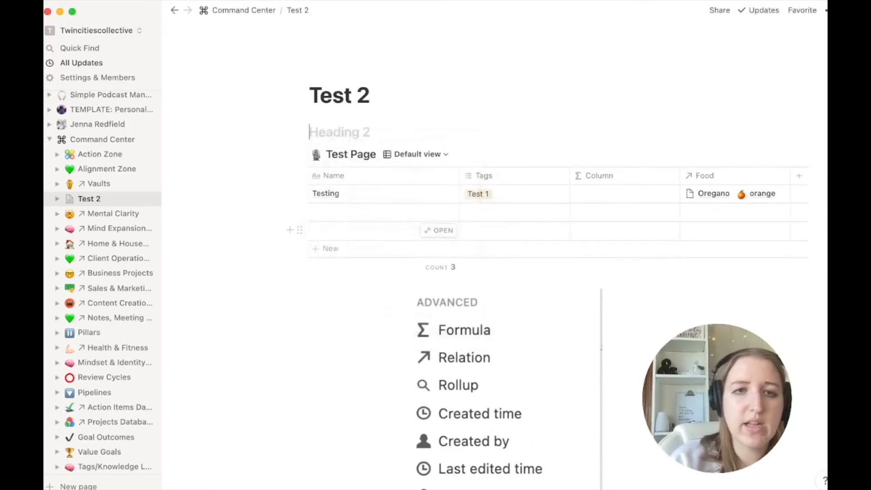
{"action": "type", "text": "Test Page"}
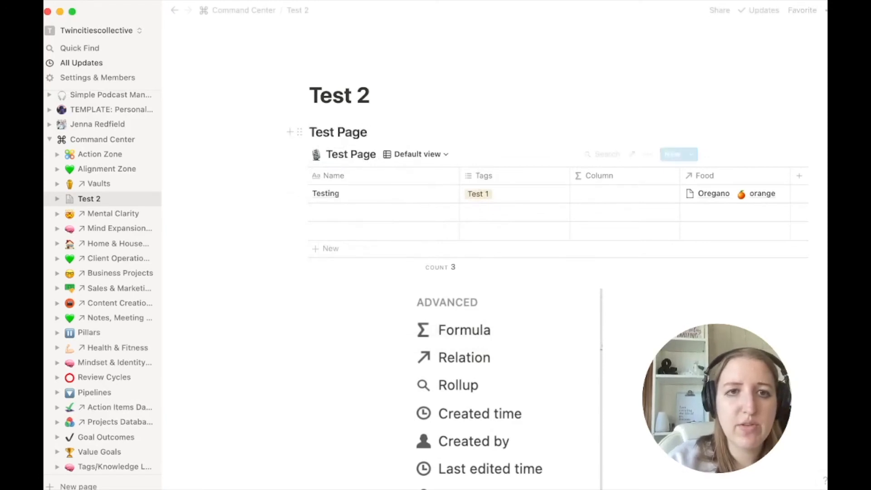
- Insert a table of contents block above the Test Page heading
{"action": "left_click", "coordinate": [310, 132]}
{"action": "key", "text": "Return"}
{"action": "left_click", "coordinate": [310, 130]}
{"action": "type", "text": "/table"}
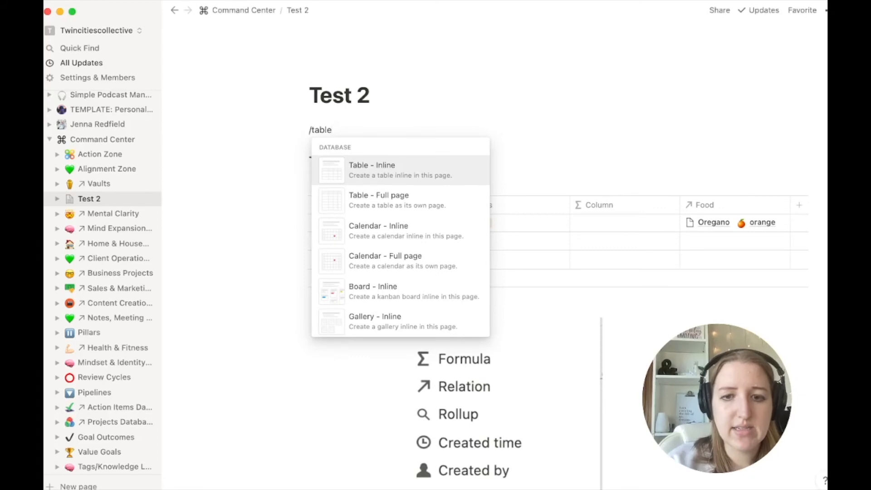
{"action": "type", "text": " of"}
{"action": "key", "text": "Return"}
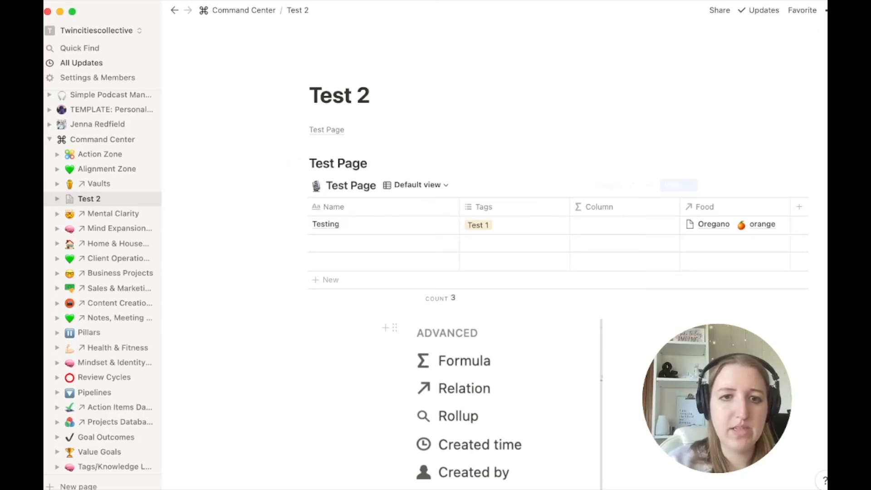
- Add the text "Example" above the image block and turn it into a Heading 2
{"action": "left_click", "coordinate": [385, 328]}
{"action": "key", "text": "Return"}
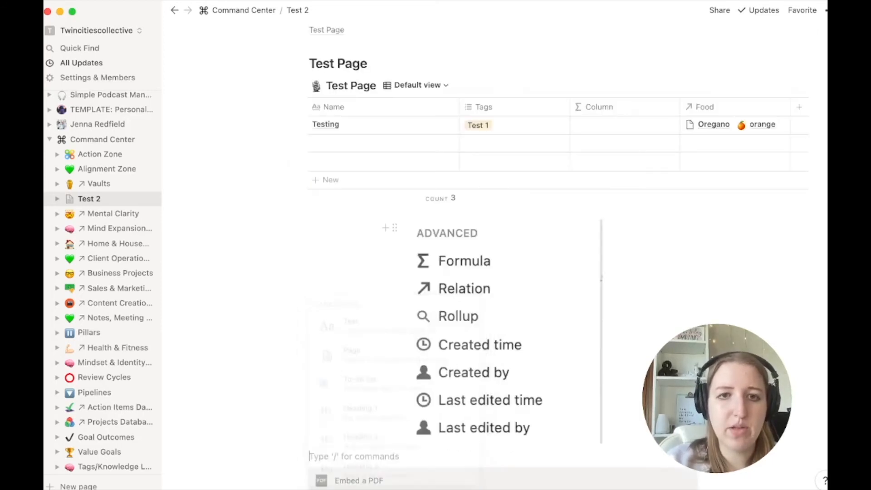
{"action": "left_click_drag", "start_coordinate": [299, 457], "coordinate": [299, 217]}
{"action": "type", "text": "Example"}
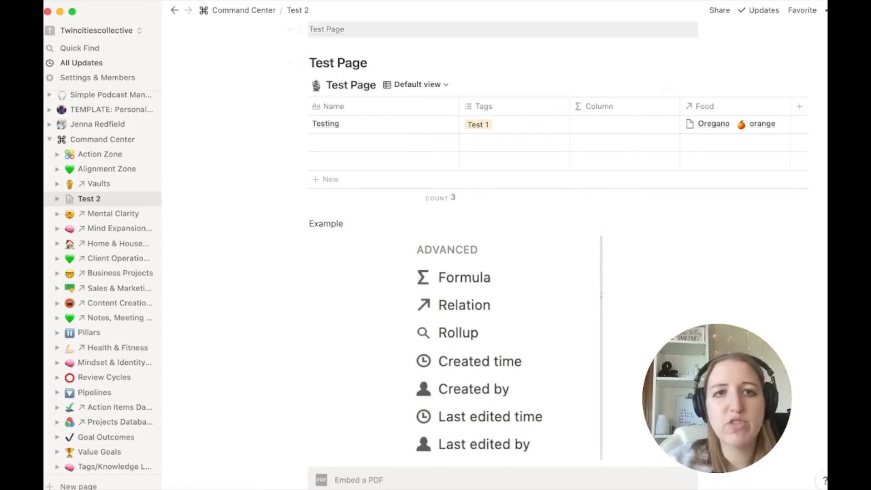
{"action": "scroll", "coordinate": [494, 254], "scroll_direction": "up", "scroll_amount": 2}
{"action": "left_click_drag", "start_coordinate": [345, 274], "coordinate": [309, 273]}
{"action": "left_click", "coordinate": [303, 252]}
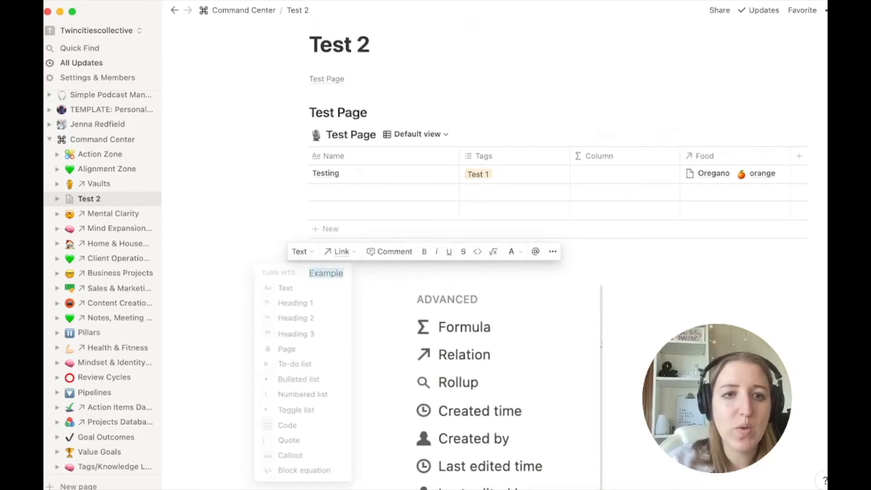
{"action": "left_click", "coordinate": [295, 318]}
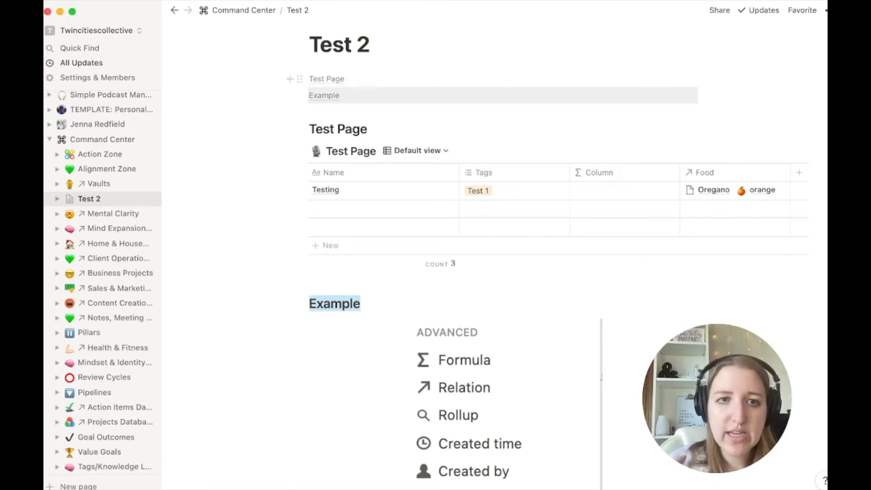
- Insert a toggle list named "Test Page" between the Test Page heading and the inline table
{"action": "left_click", "coordinate": [368, 129]}
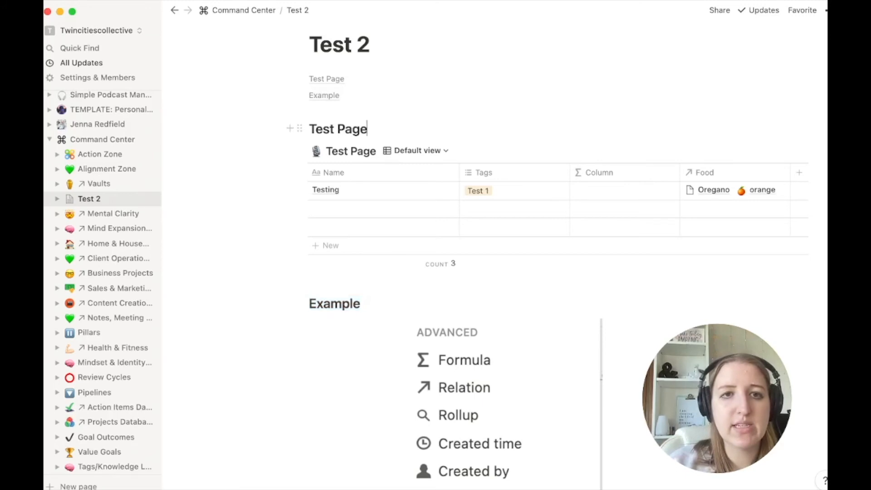
{"action": "key", "text": "Return"}
{"action": "type", "text": "/"}
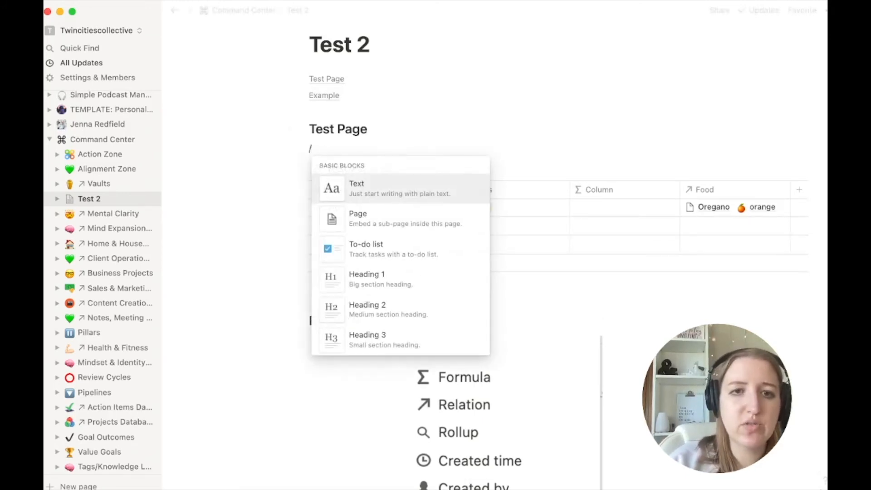
{"action": "key", "text": "Down"}
{"action": "key", "text": "Down"}
{"action": "key", "text": "Down"}
{"action": "key", "text": "Down"}
{"action": "key", "text": "Down"}
{"action": "key", "text": "Down"}
{"action": "key", "text": "Down"}
{"action": "key", "text": "Down"}
{"action": "key", "text": "Return"}
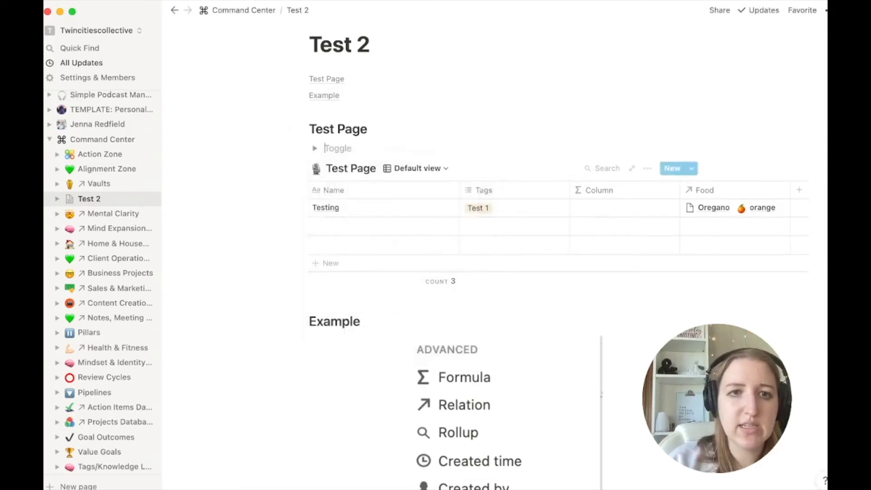
{"action": "type", "text": "Test Page"}
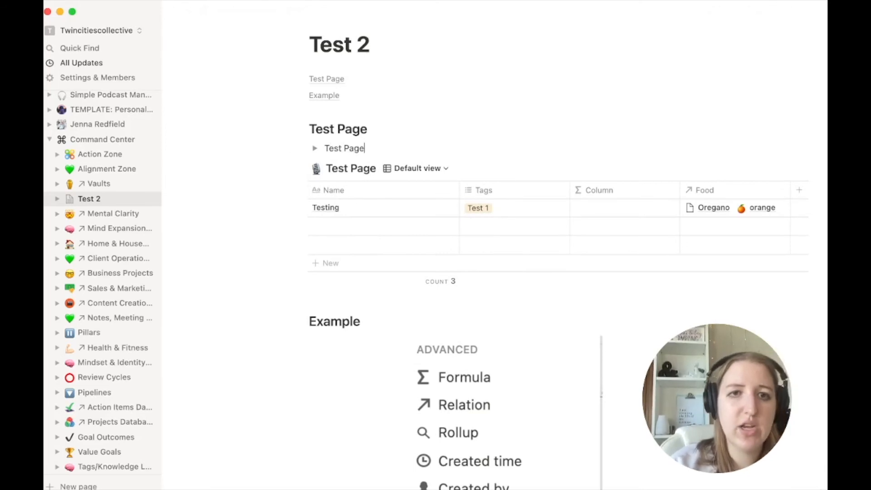
- Move the inline Test Page table inside the Test Page toggle and collapse the toggle
{"action": "key", "text": "super+Return"}
{"action": "left_click_drag", "start_coordinate": [299, 185], "coordinate": [326, 165]}
{"action": "left_click", "coordinate": [314, 148]}
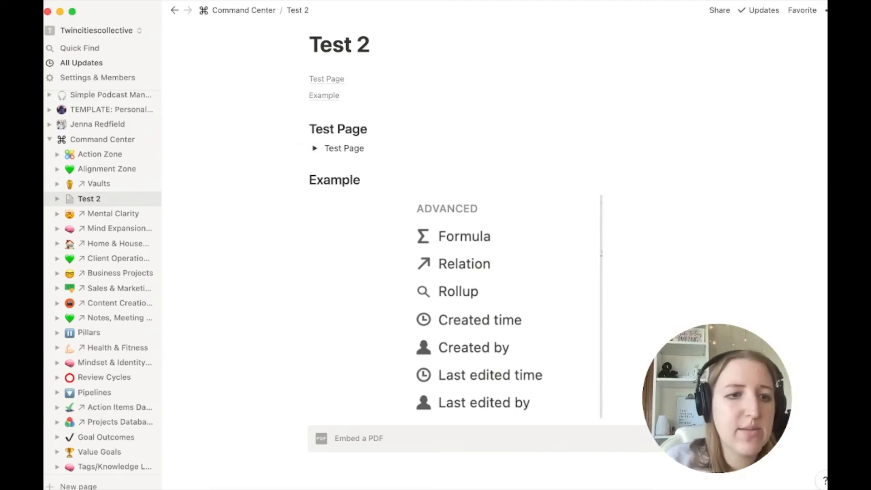
- Go to the Book Vault page and search its Books Read Vault table for "your"
{"action": "scroll", "coordinate": [100, 318], "scroll_direction": "down", "scroll_amount": 5}
{"action": "left_click", "coordinate": [97, 358]}
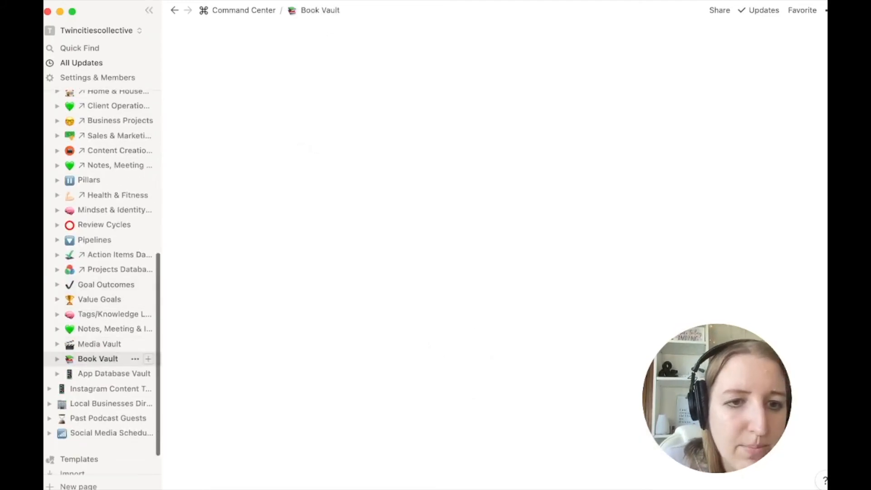
{"action": "scroll", "coordinate": [499, 249], "scroll_direction": "down", "scroll_amount": 10}
{"action": "scroll", "coordinate": [567, 254], "scroll_direction": "down", "scroll_amount": 3}
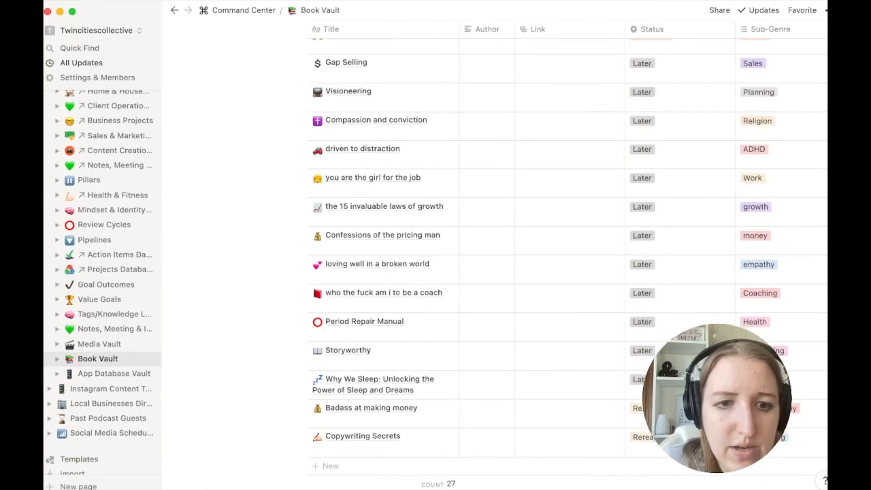
{"action": "scroll", "coordinate": [568, 254], "scroll_direction": "up", "scroll_amount": 15}
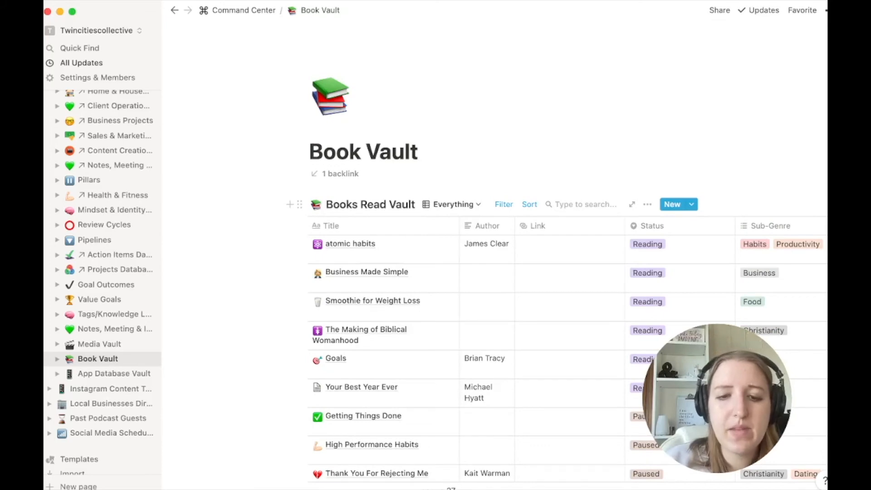
{"action": "type", "text": "your"}
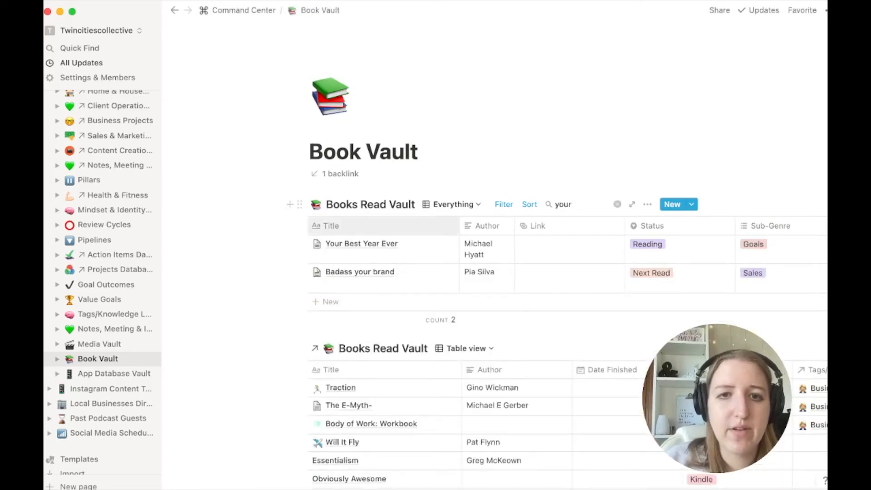
- Open the Your Best Year Ever entry and collapse its Step 1, Step 2 and Step 3 toggles
{"action": "left_click", "coordinate": [439, 244]}
{"action": "scroll", "coordinate": [439, 262], "scroll_direction": "down", "scroll_amount": 10}
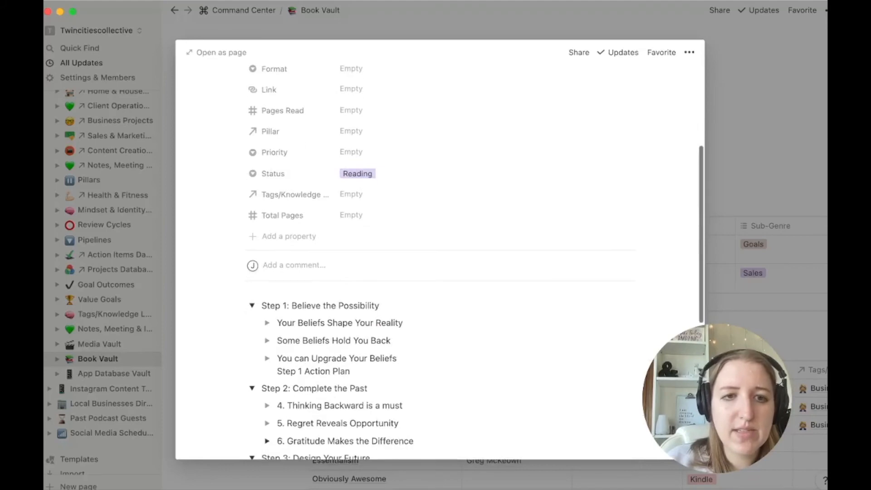
{"action": "scroll", "coordinate": [439, 224], "scroll_direction": "up", "scroll_amount": 3}
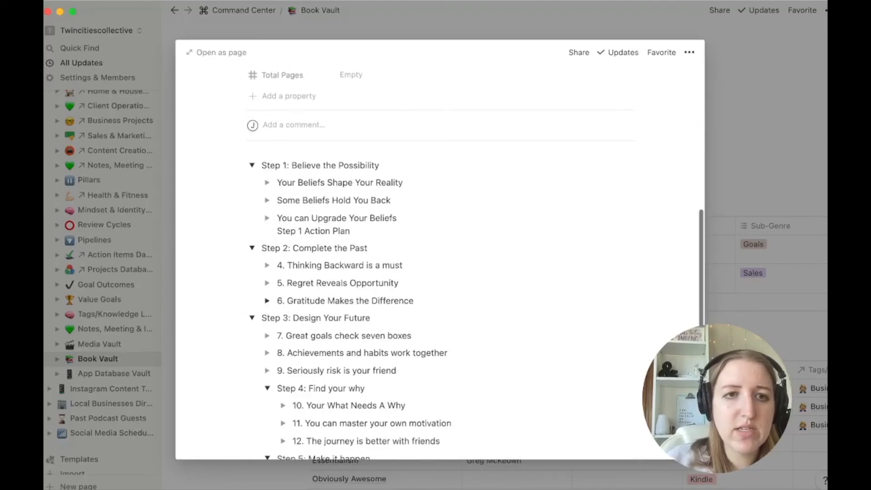
{"action": "left_click", "coordinate": [252, 248]}
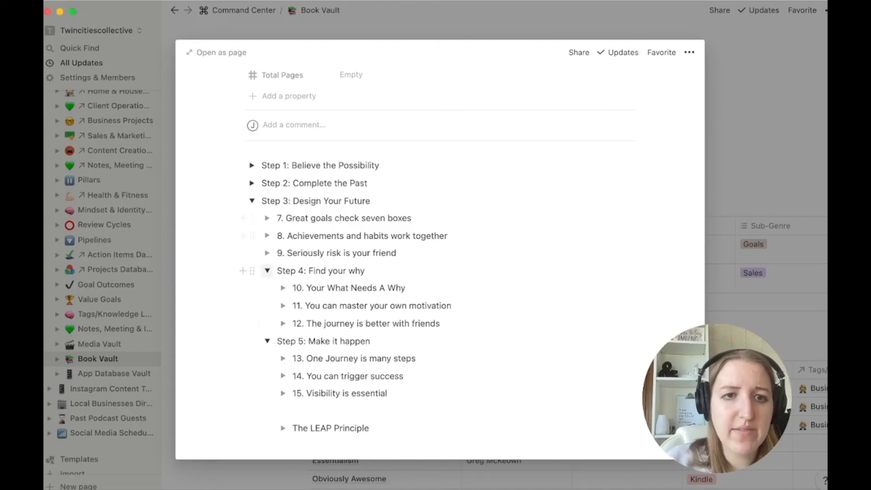
{"action": "left_click", "coordinate": [283, 288]}
{"action": "left_click", "coordinate": [283, 288]}
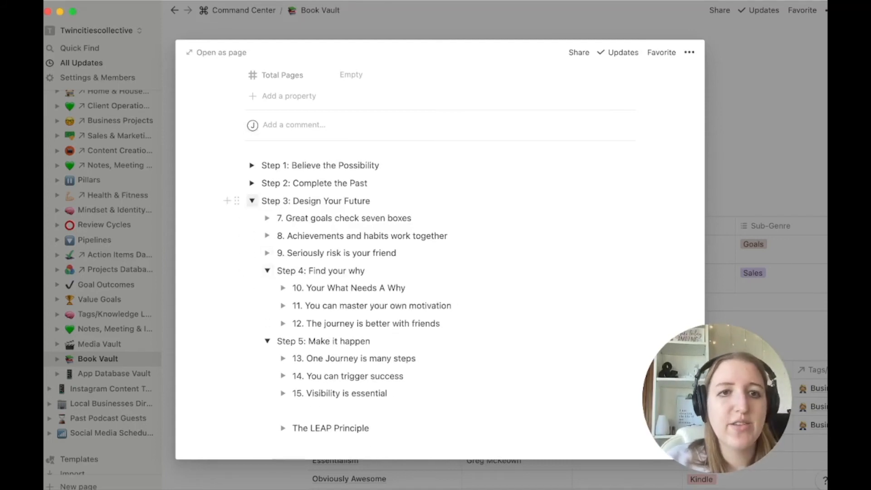
{"action": "left_click", "coordinate": [252, 201]}
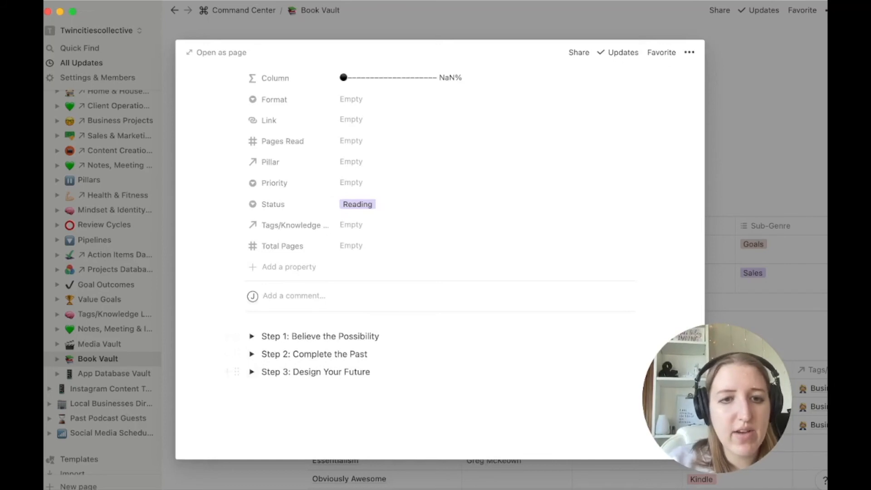
- Move the Step 4 and Step 5 toggles out of Step 3 to the top level and collapse all three
{"action": "left_click", "coordinate": [252, 371]}
{"action": "scroll", "coordinate": [318, 272], "scroll_direction": "down", "scroll_amount": 4}
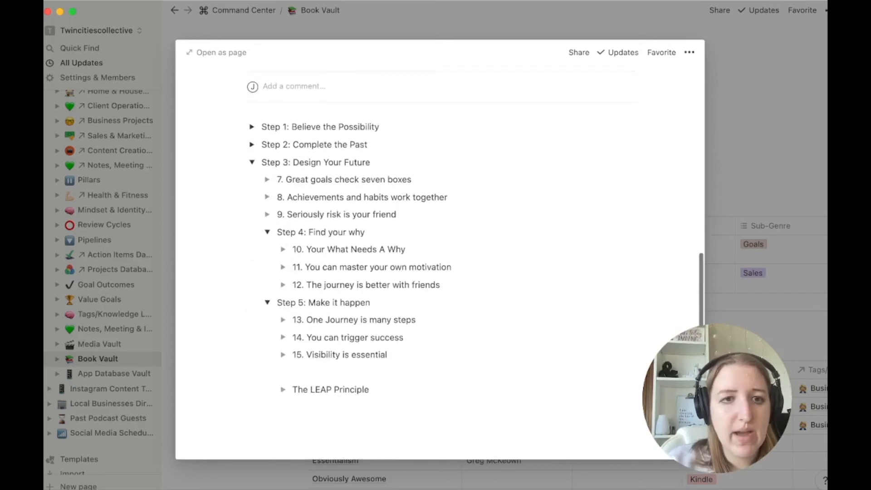
{"action": "left_click_drag", "start_coordinate": [252, 283], "coordinate": [242, 391]}
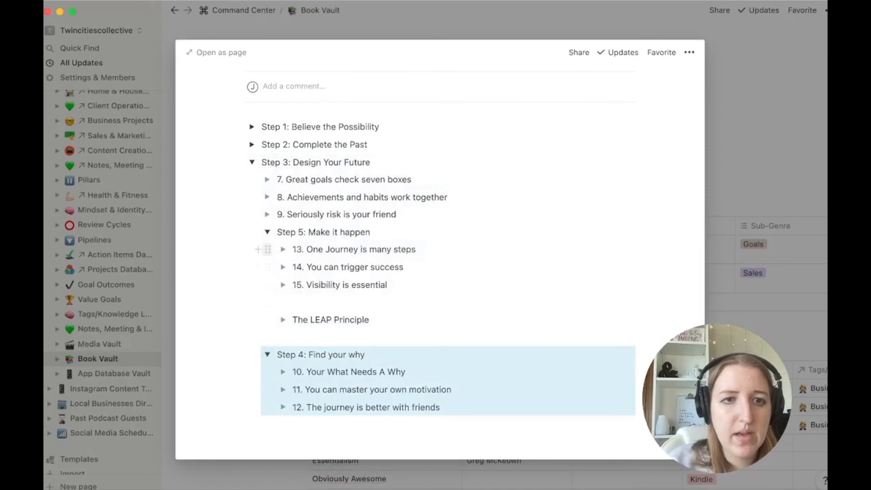
{"action": "left_click_drag", "start_coordinate": [252, 232], "coordinate": [259, 417]}
{"action": "left_click", "coordinate": [267, 293]}
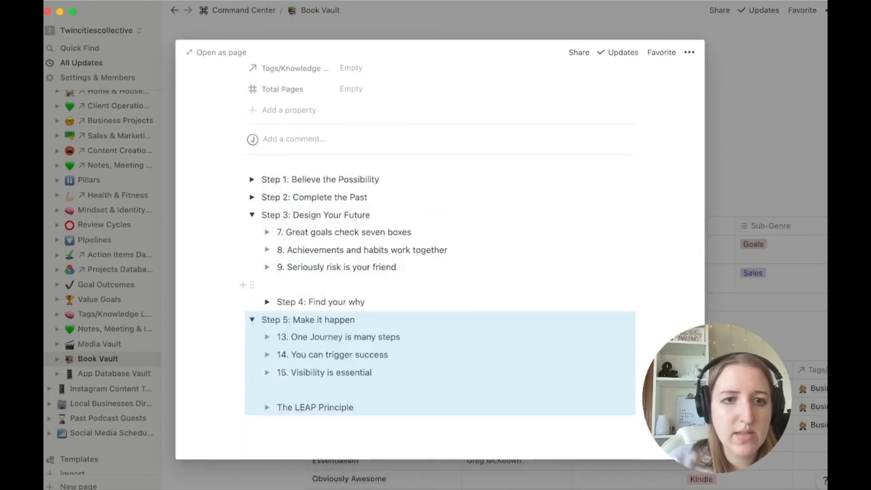
{"action": "left_click_drag", "start_coordinate": [252, 302], "coordinate": [248, 307]}
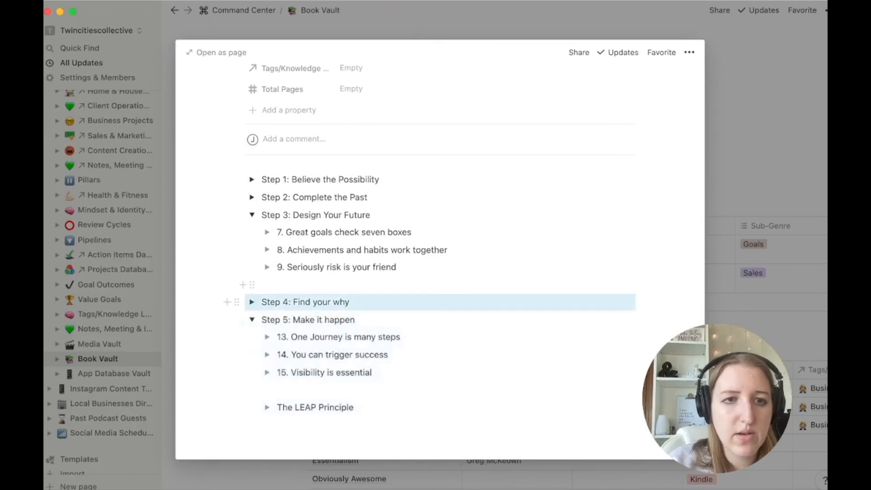
{"action": "left_click", "coordinate": [252, 215]}
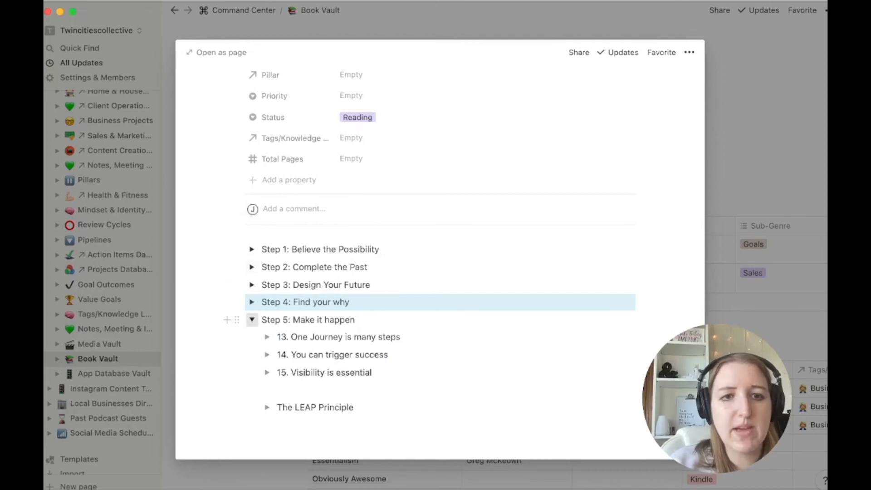
{"action": "left_click", "coordinate": [252, 319]}
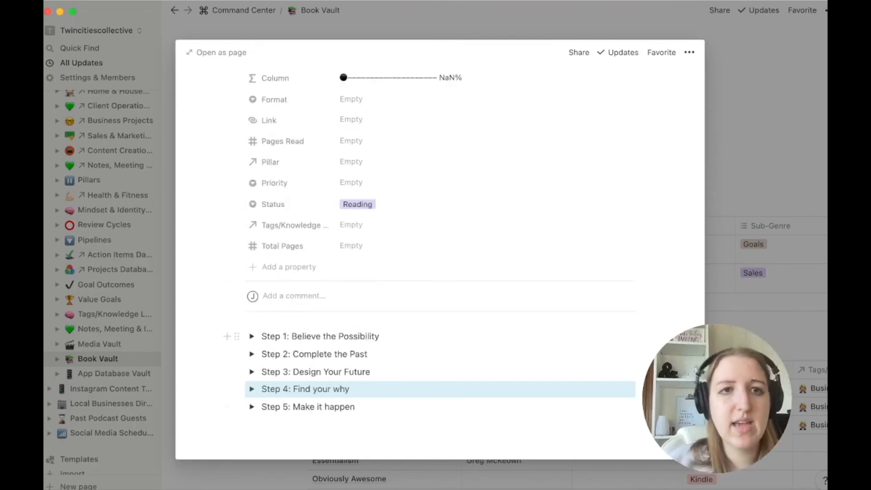
- Close the book entry, return to Test 2 and browse the block types available below the PDF embed
{"action": "key", "text": "Escape"}
{"action": "scroll", "coordinate": [102, 291], "scroll_direction": "up", "scroll_amount": 7}
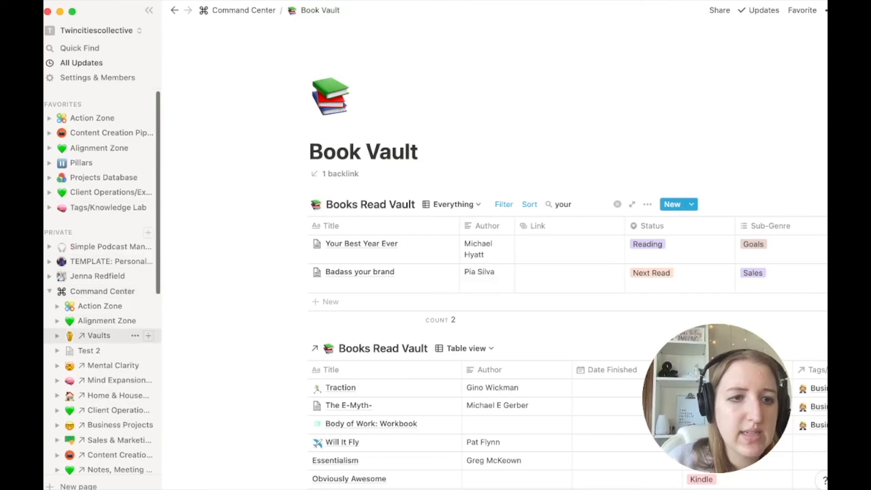
{"action": "left_click", "coordinate": [89, 350]}
{"action": "scroll", "coordinate": [385, 333], "scroll_direction": "down", "scroll_amount": 4}
{"action": "left_click", "coordinate": [345, 358]}
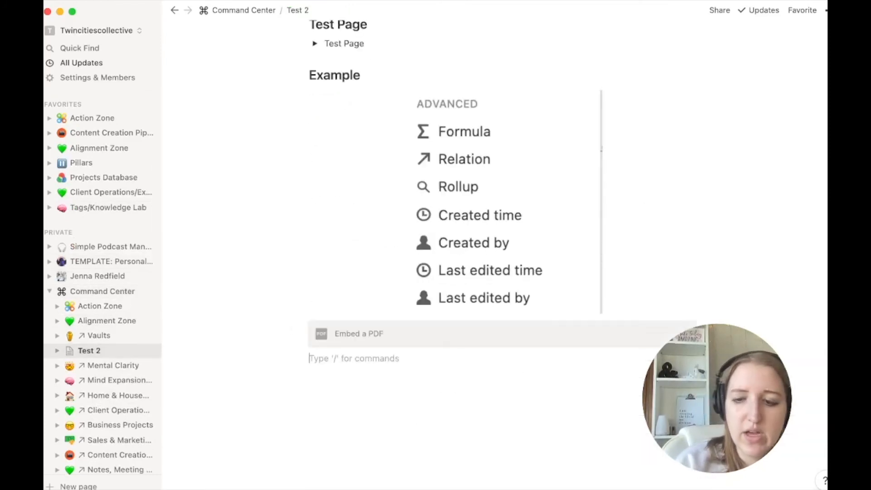
{"action": "type", "text": "/"}
{"action": "key", "text": "Up"}
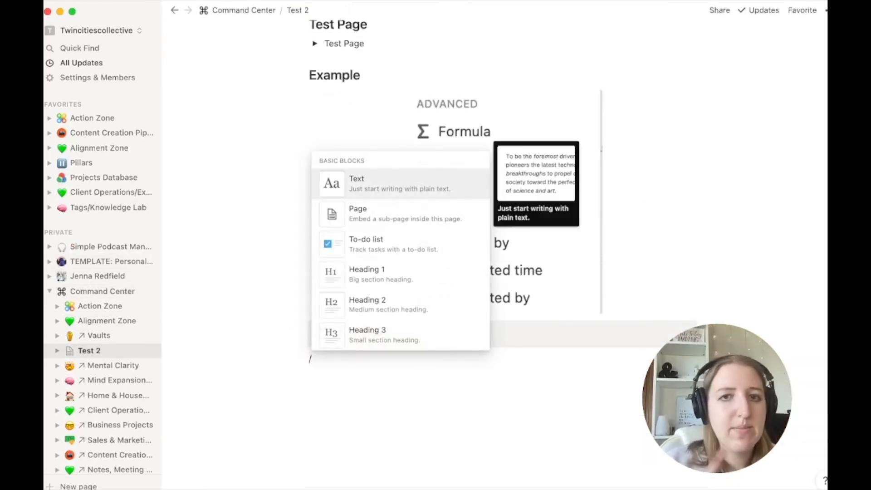
{"action": "key", "text": "Down"}
{"action": "key", "text": "Down"}
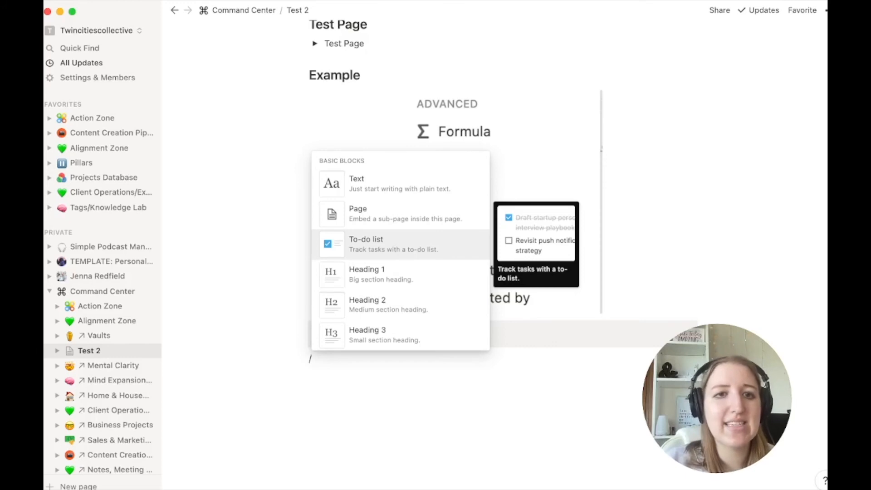
- Select the whole Test Page heading on the Test 2 page and look at its link and comment options
{"action": "key", "text": "Escape"}
{"action": "scroll", "coordinate": [341, 64], "scroll_direction": "up", "scroll_amount": 1}
{"action": "left_click_drag", "start_coordinate": [299, 64], "coordinate": [361, 99]}
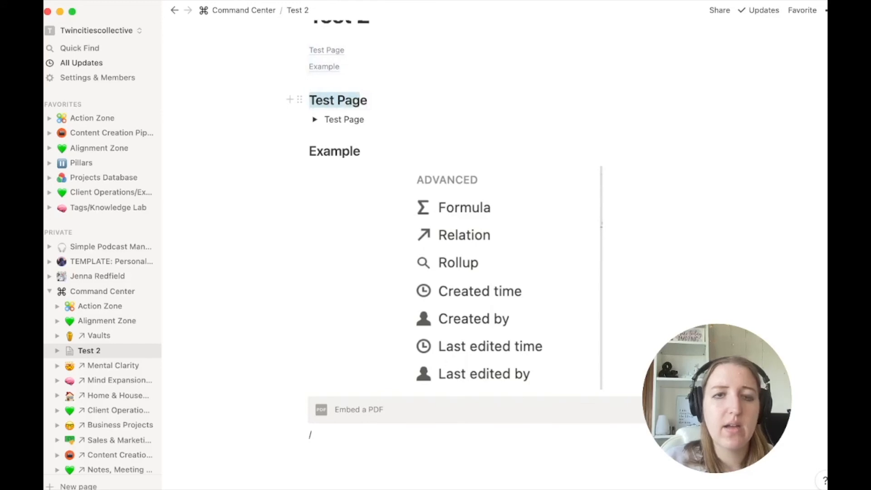
{"action": "right_click", "coordinate": [315, 100]}
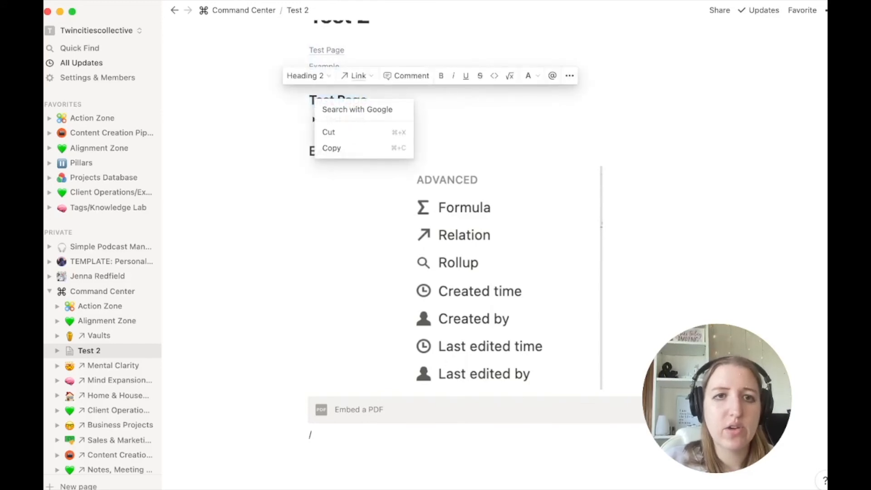
{"action": "left_click", "coordinate": [313, 99]}
{"action": "left_click_drag", "start_coordinate": [310, 100], "coordinate": [368, 100]}
{"action": "left_click", "coordinate": [357, 76]}
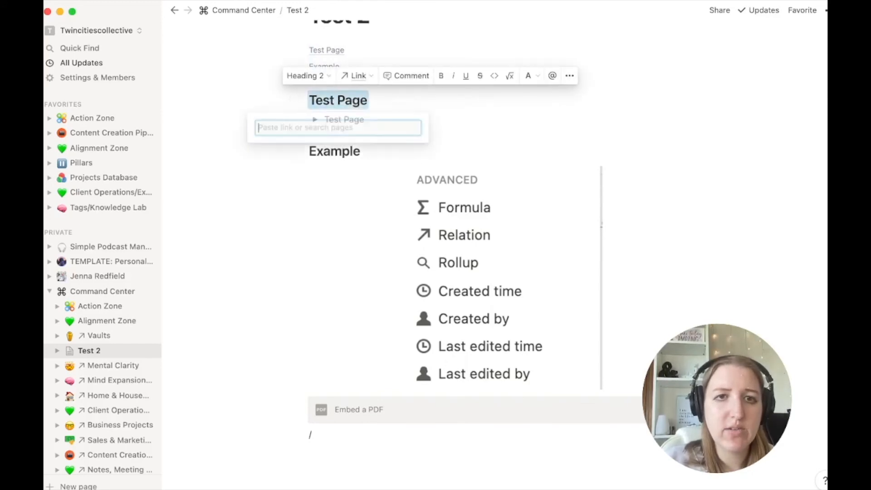
{"action": "left_click", "coordinate": [406, 76]}
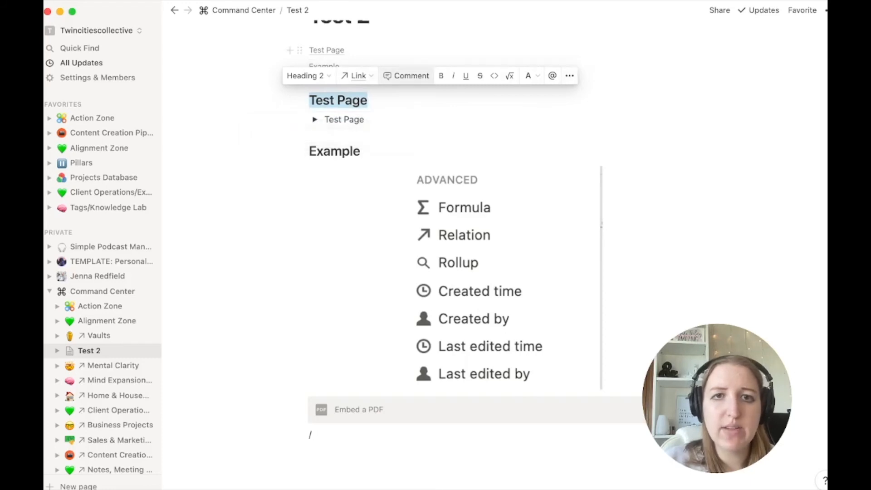
- Turn the Test Page heading into a bulleted list item
{"action": "left_click", "coordinate": [569, 76]}
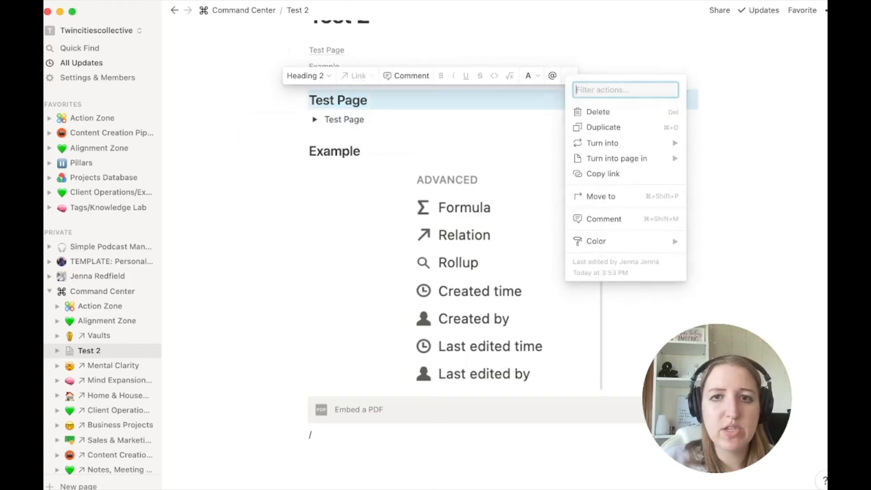
{"action": "mouse_move", "coordinate": [617, 158]}
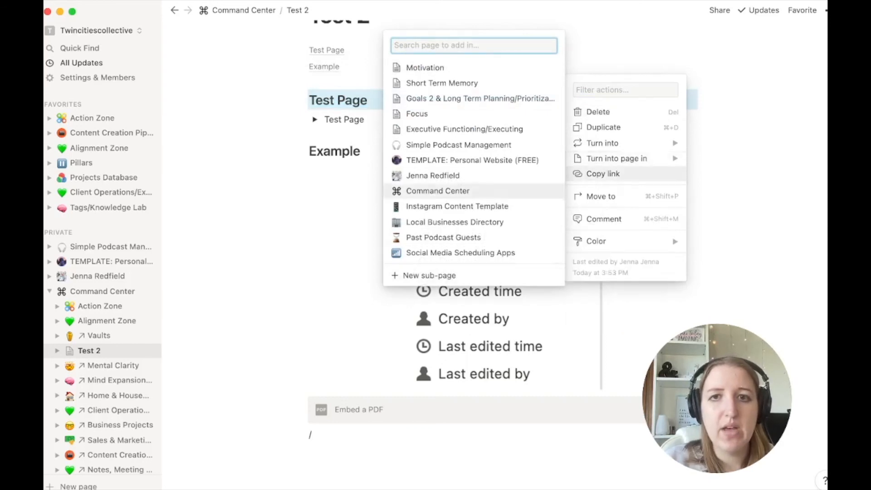
{"action": "mouse_move", "coordinate": [617, 142]}
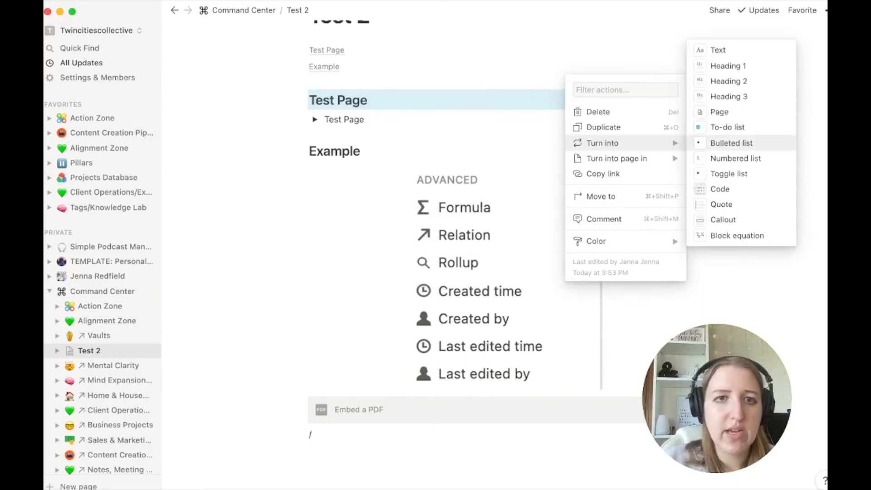
{"action": "left_click", "coordinate": [731, 143]}
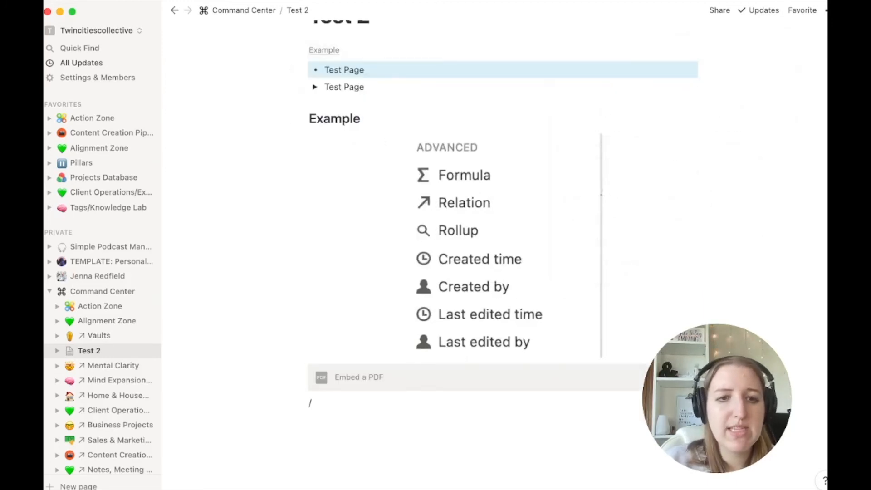
- Replace the leftover slash below the PDF embed with a link to the Pillars page, followed by an empty line
{"action": "key", "text": "Return"}
{"action": "key", "text": "BackSpace"}
{"action": "key", "text": "BackSpace"}
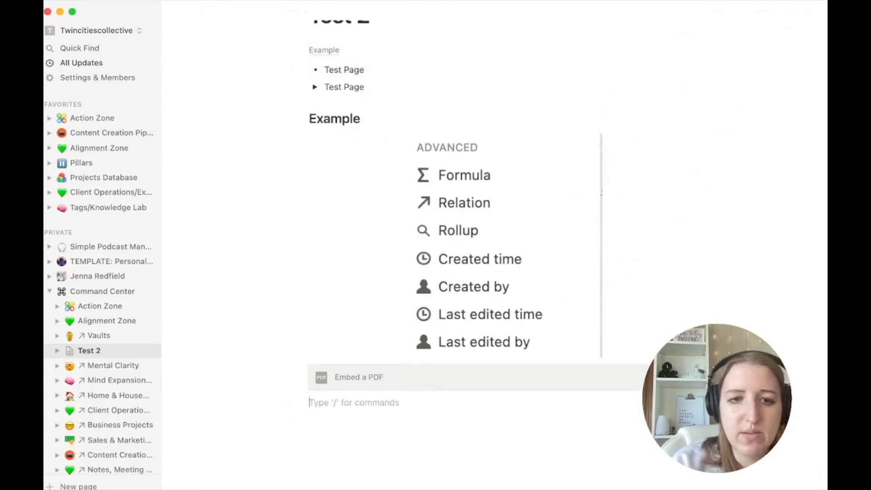
{"action": "type", "text": "/"}
{"action": "key", "text": "Down"}
{"action": "key", "text": "Down"}
{"action": "key", "text": "Down"}
{"action": "key", "text": "Down"}
{"action": "key", "text": "Down"}
{"action": "key", "text": "Down"}
{"action": "key", "text": "Down"}
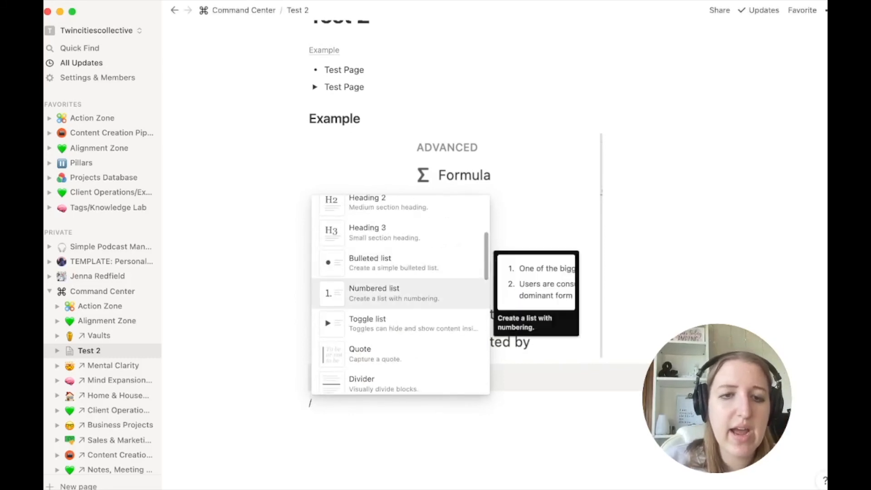
{"action": "key", "text": "Down"}
{"action": "key", "text": "Down"}
{"action": "key", "text": "Down"}
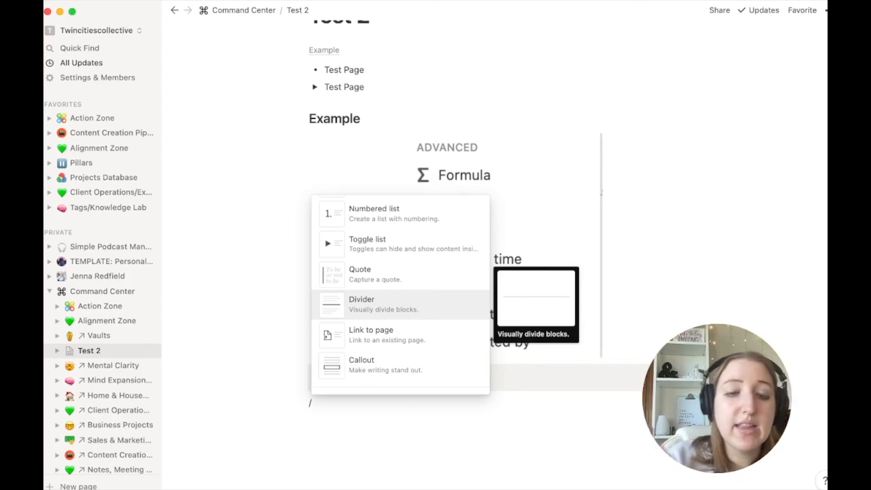
{"action": "key", "text": "Down"}
{"action": "key", "text": "Return"}
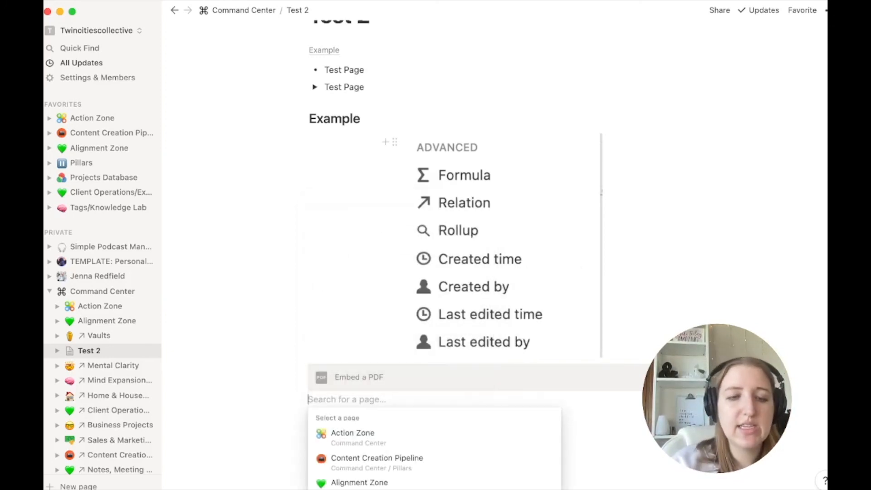
{"action": "key", "text": "Return"}
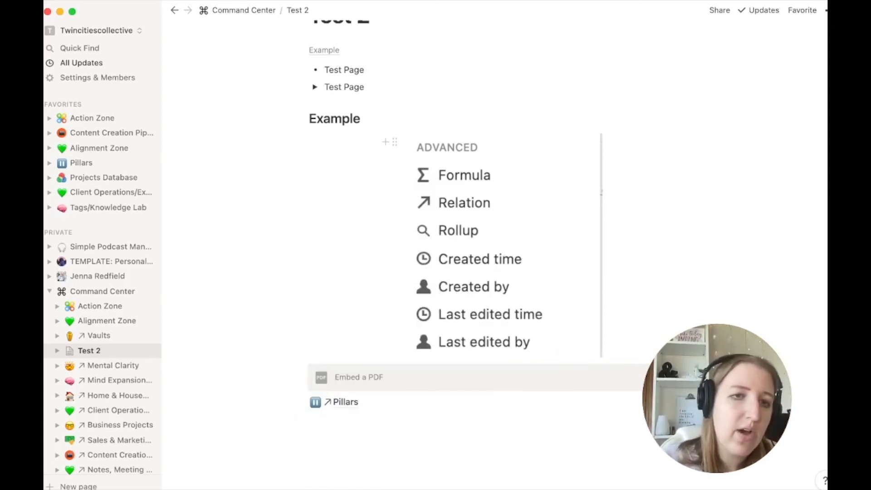
{"action": "key", "text": "Return"}
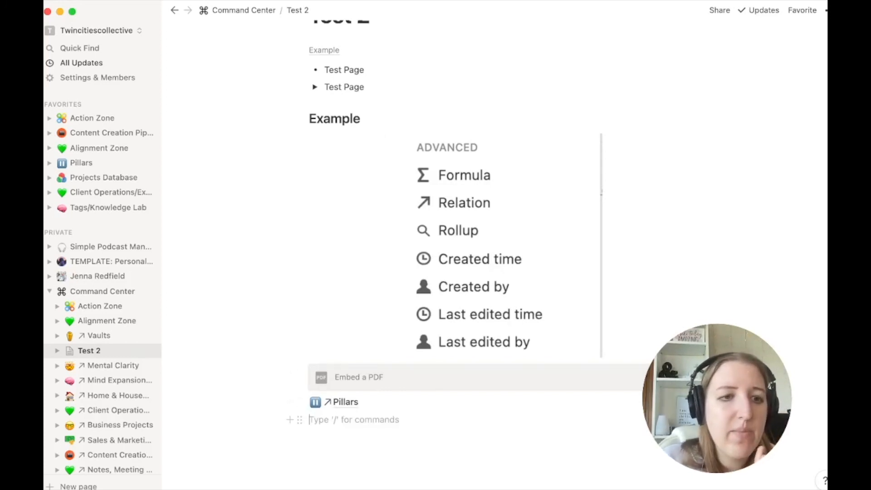
- Open the Book Vault page and check the filter on the Everything view of the Books Read Vault table
{"action": "scroll", "coordinate": [102, 377], "scroll_direction": "down", "scroll_amount": 5}
{"action": "scroll", "coordinate": [102, 272], "scroll_direction": "down", "scroll_amount": 5}
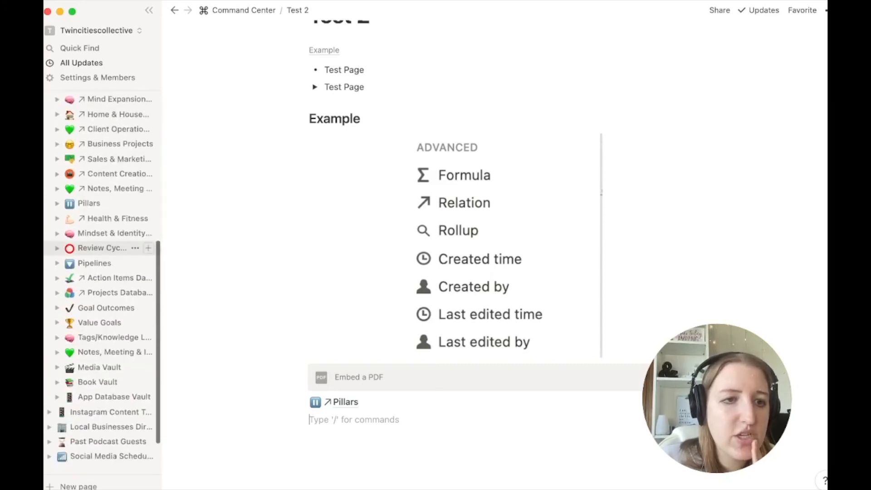
{"action": "left_click", "coordinate": [97, 382]}
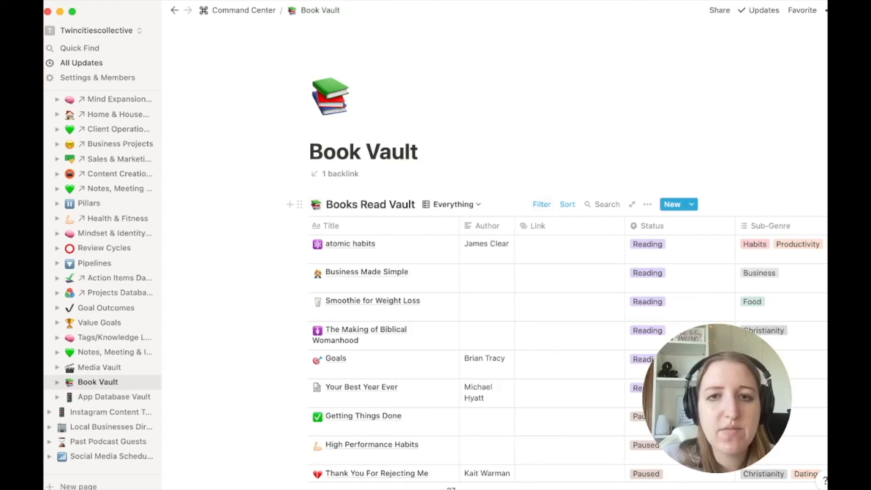
{"action": "left_click", "coordinate": [542, 204]}
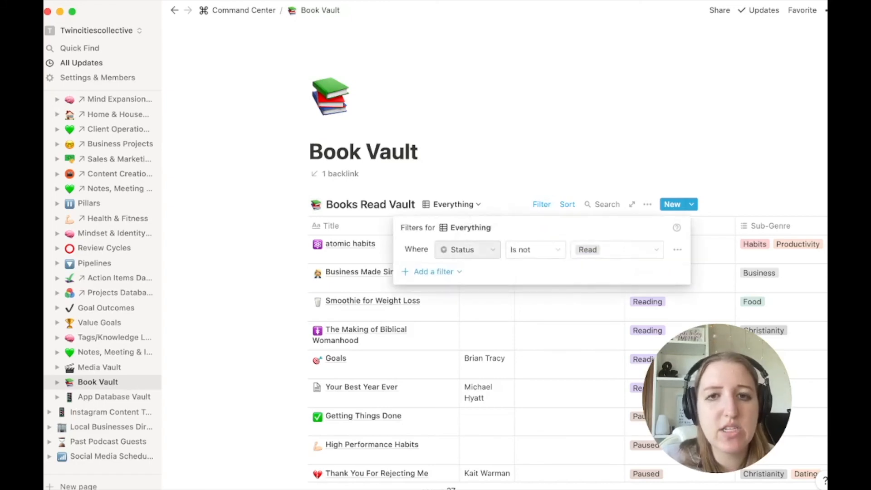
{"action": "key", "text": "Escape"}
{"action": "scroll", "coordinate": [567, 272], "scroll_direction": "down", "scroll_amount": 5}
{"action": "scroll", "coordinate": [567, 272], "scroll_direction": "down", "scroll_amount": 15}
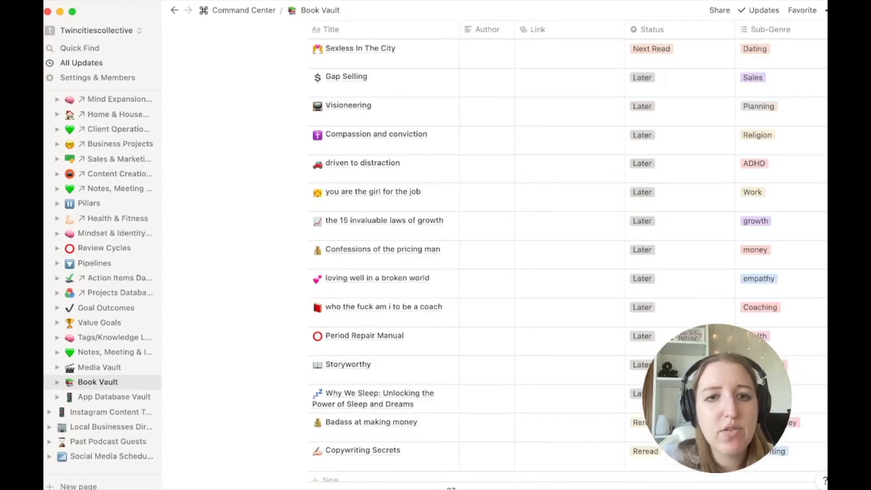
- Check the filter on the linked Books Read Vault table below the main table
{"action": "scroll", "coordinate": [567, 272], "scroll_direction": "up", "scroll_amount": 5}
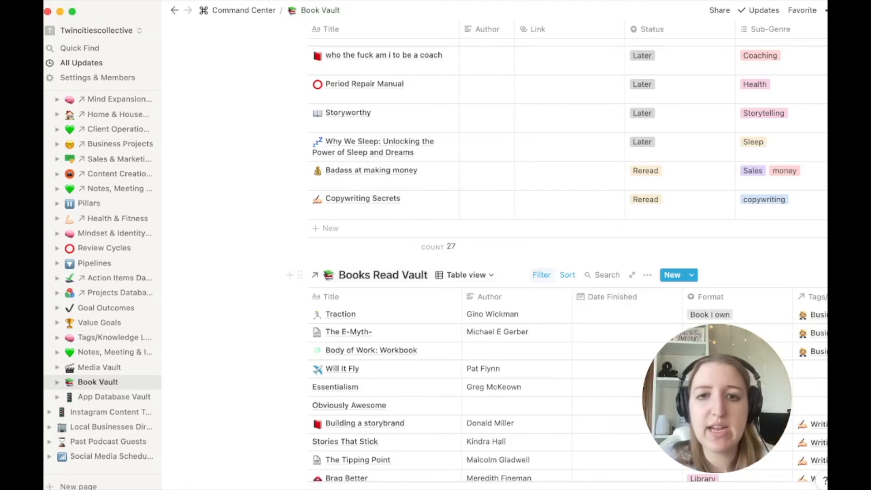
{"action": "left_click", "coordinate": [542, 275]}
{"action": "key", "text": "Escape"}
{"action": "scroll", "coordinate": [568, 273], "scroll_direction": "up", "scroll_amount": 15}
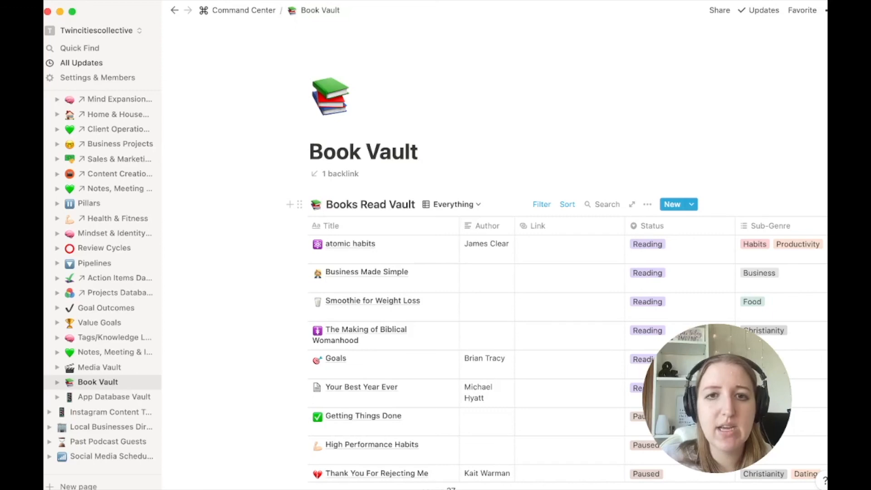
- Create another linked database of Books Read Vault at the end of the Book Vault page, searching for "books"
{"action": "scroll", "coordinate": [567, 272], "scroll_direction": "down", "scroll_amount": 4}
{"action": "scroll", "coordinate": [568, 272], "scroll_direction": "down", "scroll_amount": 20}
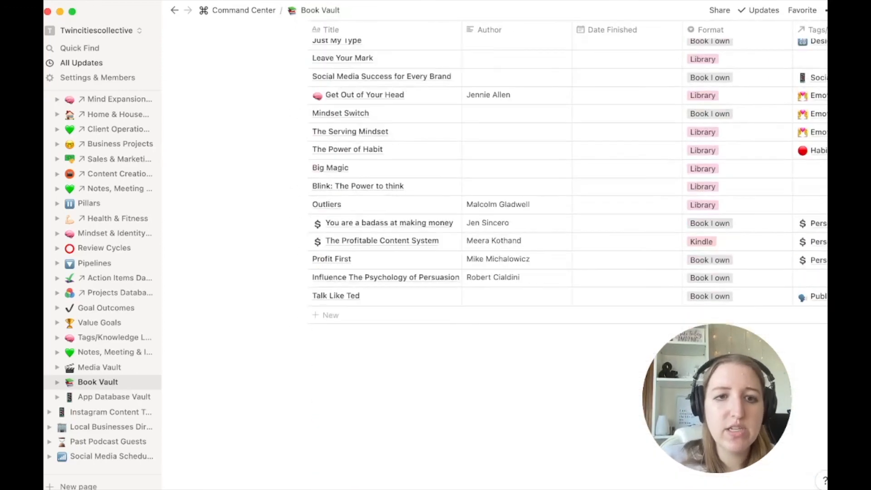
{"action": "left_click", "coordinate": [345, 359]}
{"action": "type", "text": "/linked"}
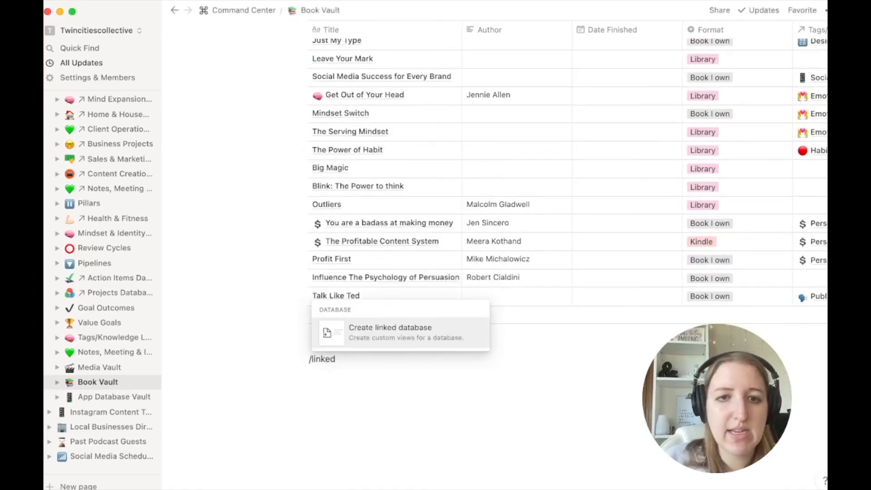
{"action": "key", "text": "Return"}
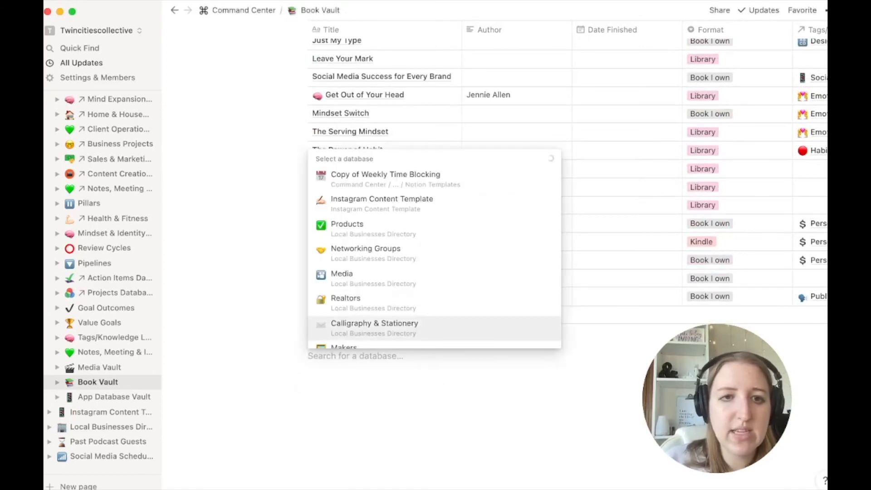
{"action": "type", "text": "bo"}
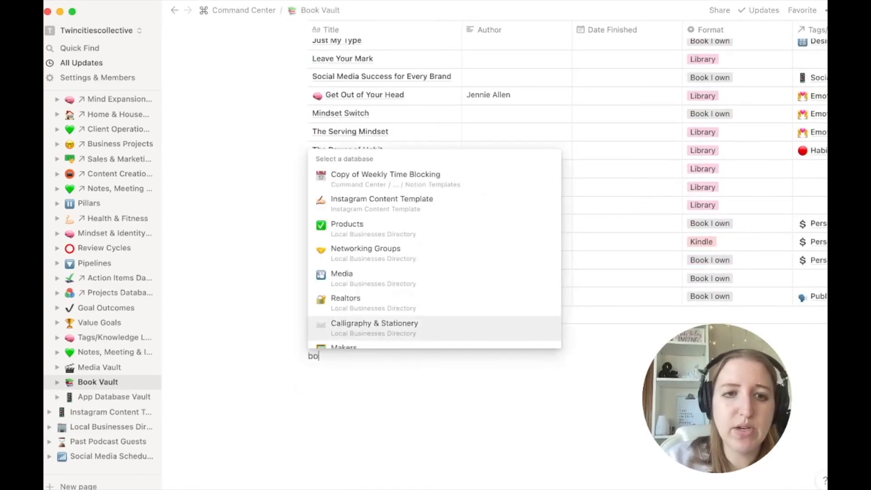
{"action": "type", "text": "oks"}
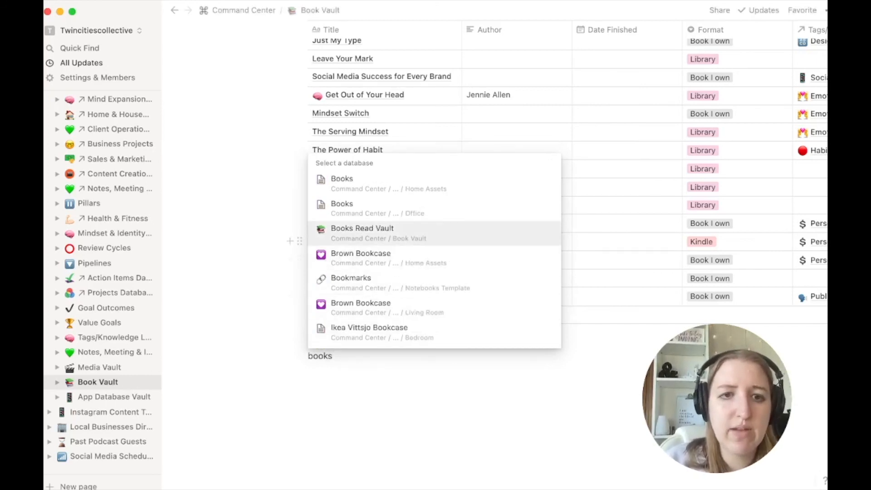
{"action": "key", "text": "Return"}
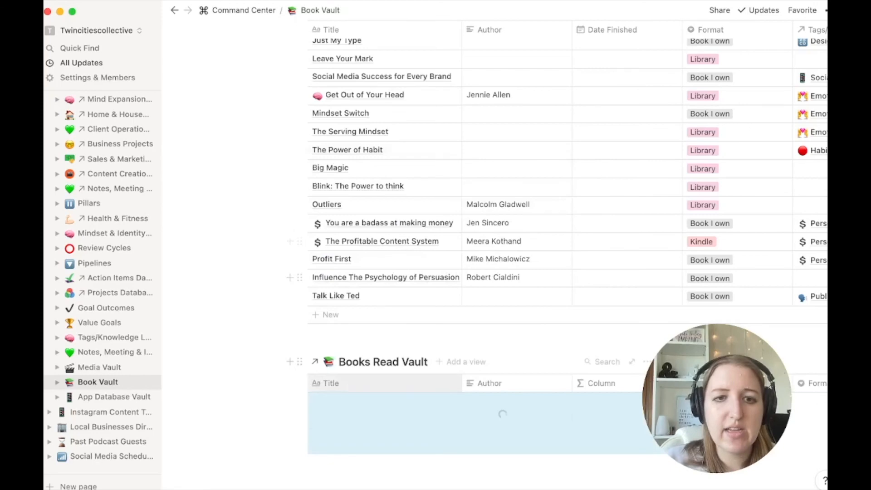
- Add a filter group to the new linked Books Read Vault table where Format is Library
{"action": "scroll", "coordinate": [568, 255], "scroll_direction": "down", "scroll_amount": 4}
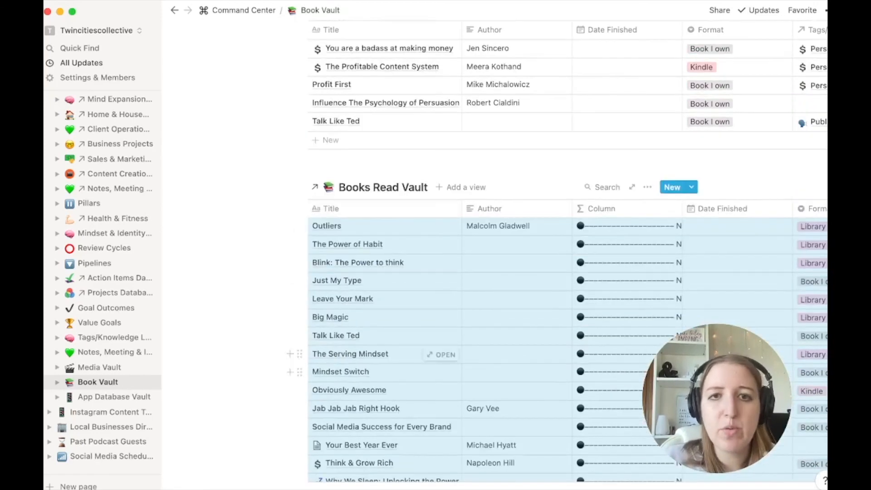
{"action": "left_click", "coordinate": [648, 187]}
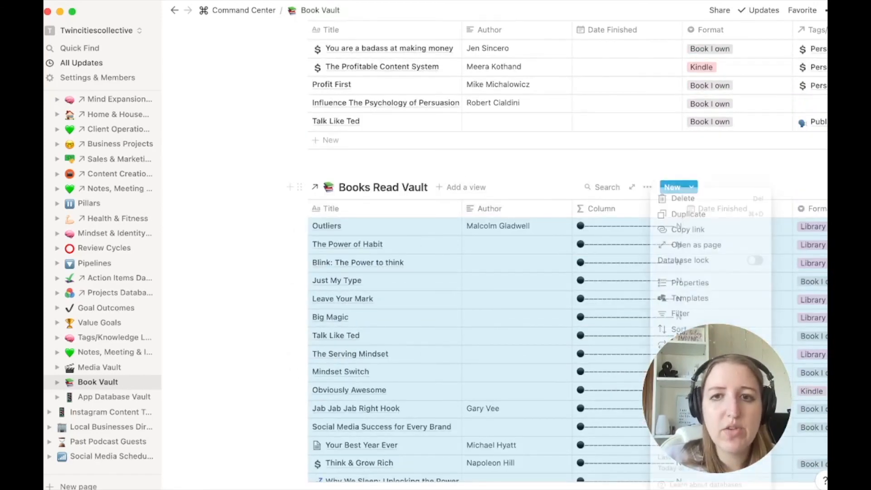
{"action": "left_click", "coordinate": [681, 313]}
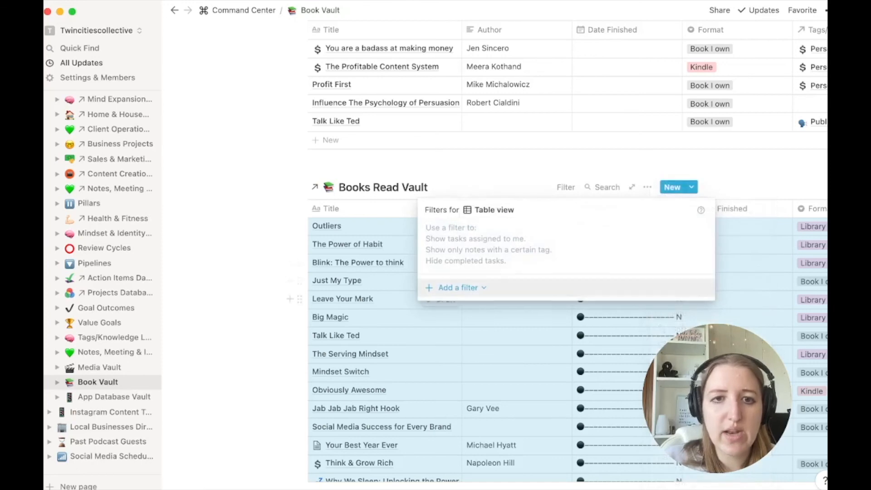
{"action": "left_click", "coordinate": [458, 287]}
{"action": "left_click", "coordinate": [467, 321]}
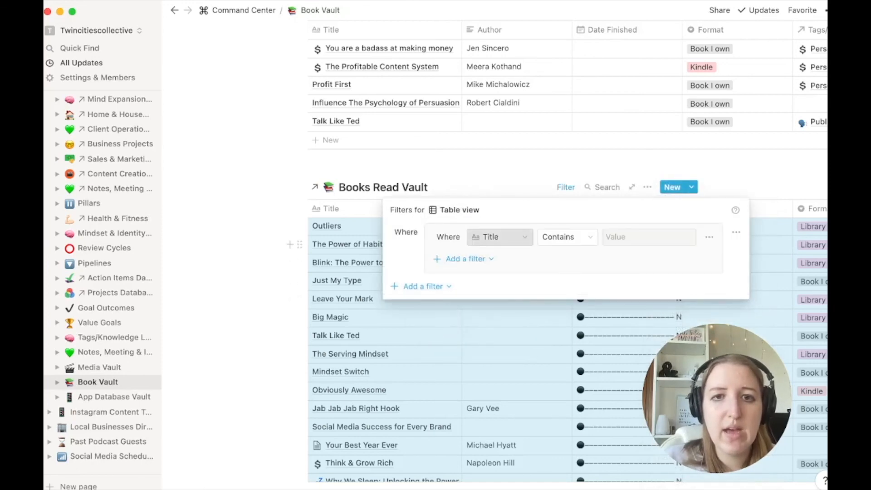
{"action": "left_click", "coordinate": [465, 258]}
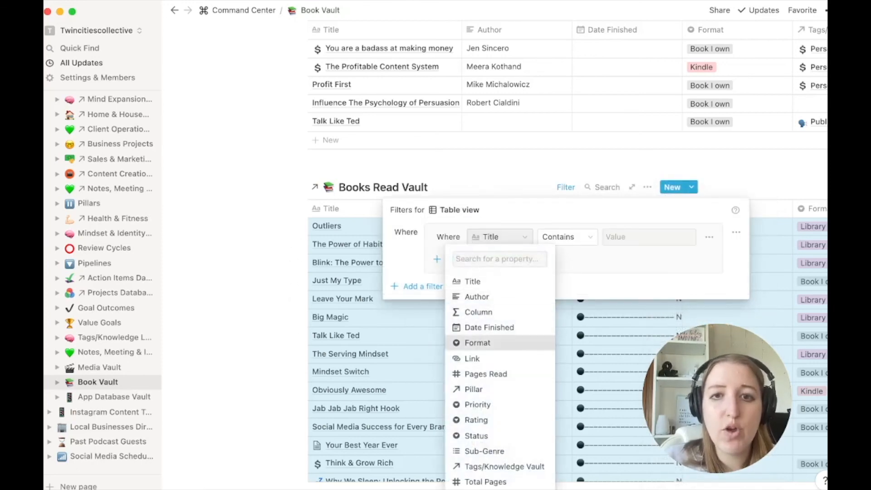
{"action": "left_click", "coordinate": [477, 342]}
{"action": "left_click", "coordinate": [649, 237]}
{"action": "left_click", "coordinate": [626, 311]}
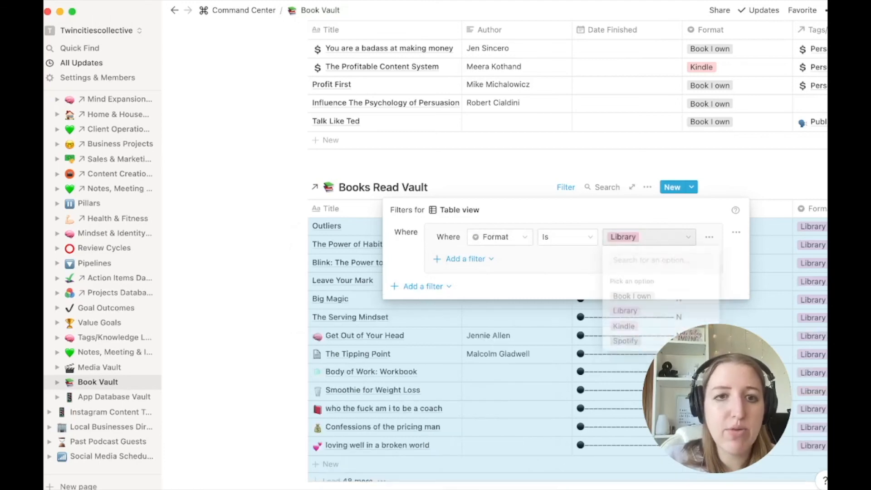
{"action": "left_click", "coordinate": [427, 316]}
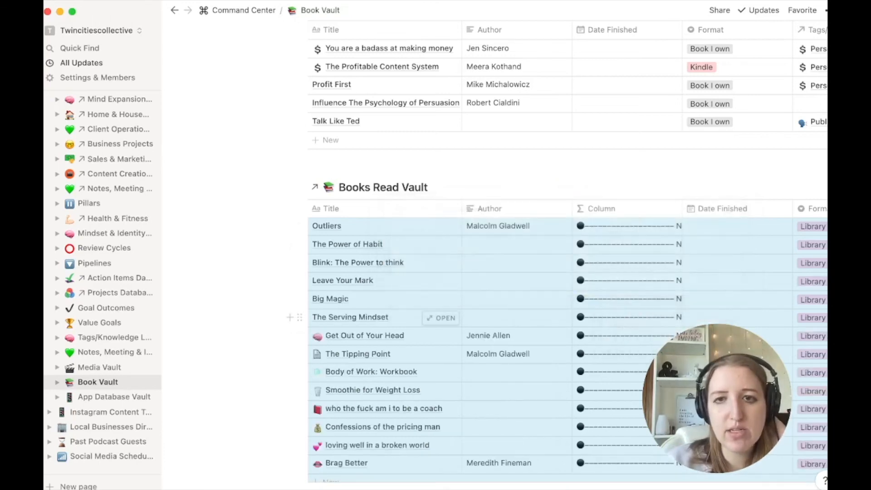
- Change the new linked table's Format filter value to Kindle
{"action": "left_click", "coordinate": [566, 187]}
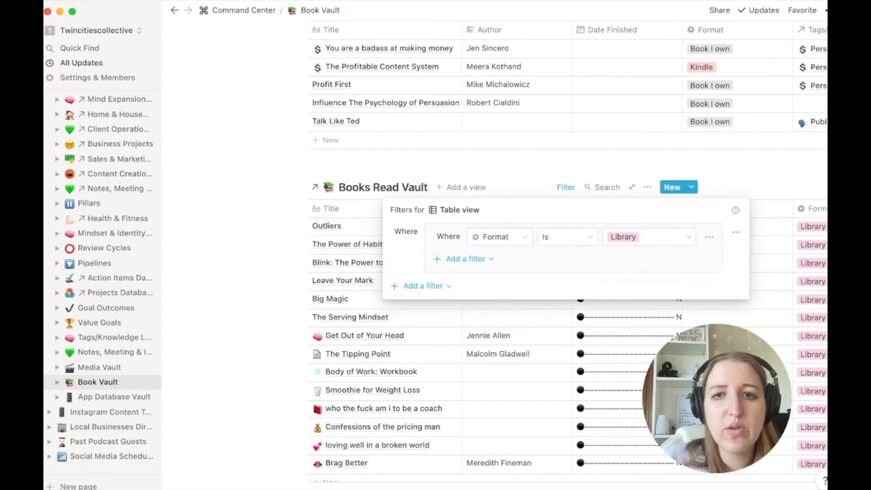
{"action": "left_click", "coordinate": [649, 237]}
{"action": "left_click", "coordinate": [624, 327]}
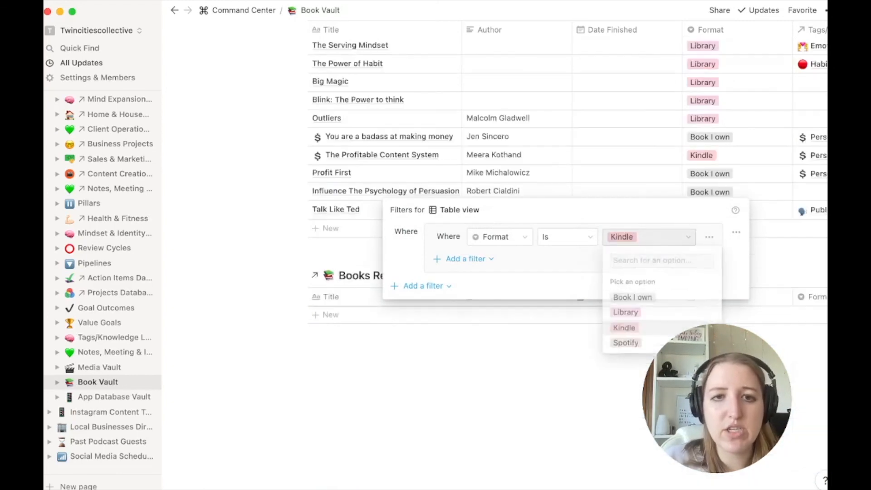
- Review the new linked Books Read Vault table filtered to Kindle, including its columns, and the rest of the Book Vault page
{"action": "left_click", "coordinate": [625, 328]}
{"action": "scroll", "coordinate": [454, 268], "scroll_direction": "down", "scroll_amount": 3}
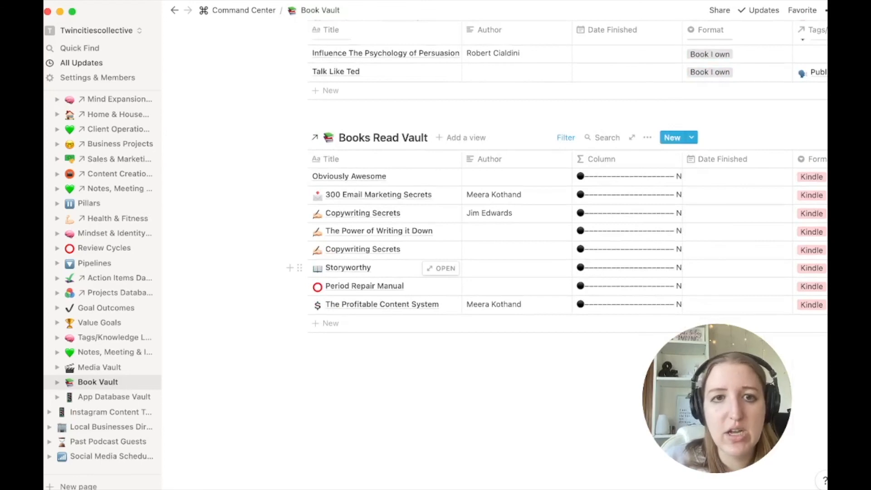
{"action": "scroll", "coordinate": [453, 268], "scroll_direction": "up", "scroll_amount": 3}
{"action": "scroll", "coordinate": [454, 272], "scroll_direction": "right", "scroll_amount": 2}
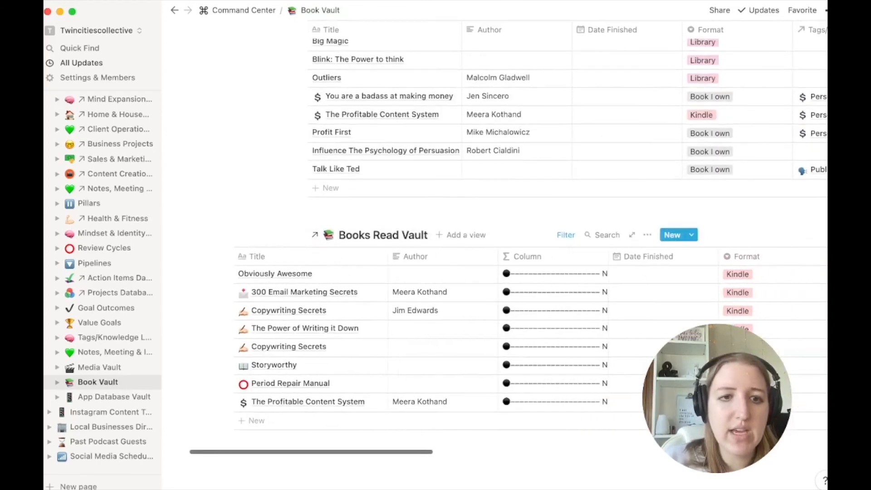
{"action": "scroll", "coordinate": [454, 318], "scroll_direction": "right", "scroll_amount": 9}
{"action": "scroll", "coordinate": [454, 317], "scroll_direction": "left", "scroll_amount": 10}
{"action": "scroll", "coordinate": [454, 318], "scroll_direction": "up", "scroll_amount": 3}
{"action": "scroll", "coordinate": [435, 273], "scroll_direction": "up", "scroll_amount": 15}
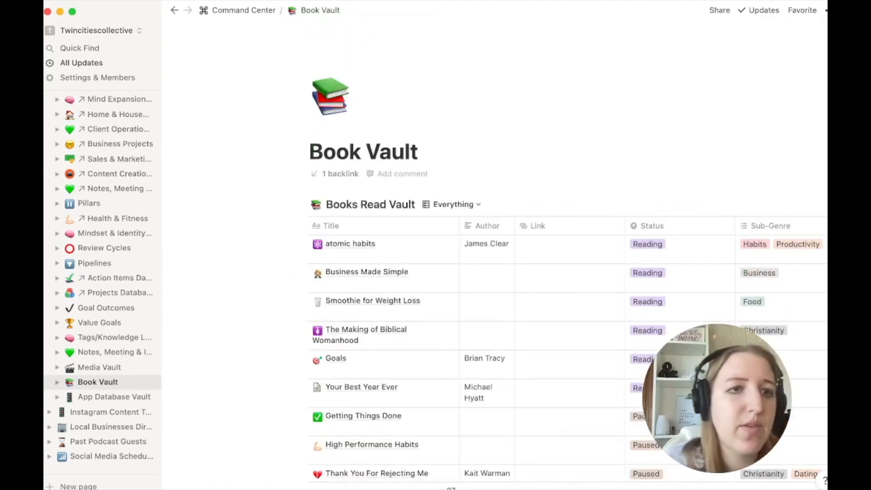
- Open the Content Creation Pipeline page and collapse its Content Ideas toggle
{"action": "left_click", "coordinate": [113, 174]}
{"action": "scroll", "coordinate": [500, 227], "scroll_direction": "down", "scroll_amount": 10}
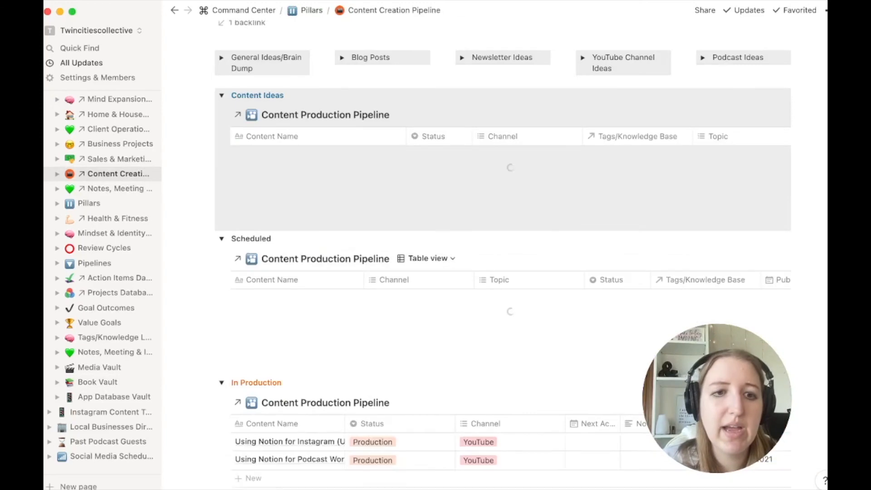
{"action": "scroll", "coordinate": [500, 272], "scroll_direction": "down", "scroll_amount": 3}
{"action": "scroll", "coordinate": [499, 272], "scroll_direction": "up", "scroll_amount": 5}
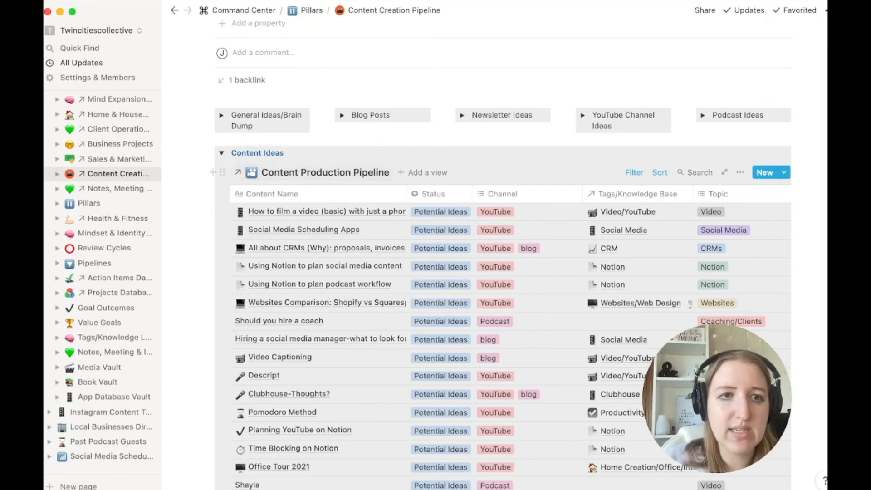
{"action": "left_click", "coordinate": [221, 153]}
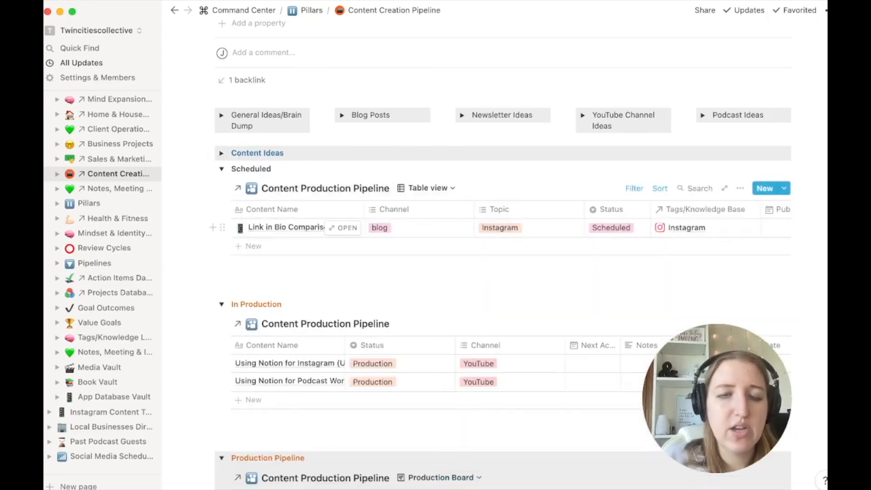
- Examine the linked Content Production Pipeline views under Scheduled, In Production and Production Pipeline
{"action": "scroll", "coordinate": [504, 254], "scroll_direction": "down", "scroll_amount": 12}
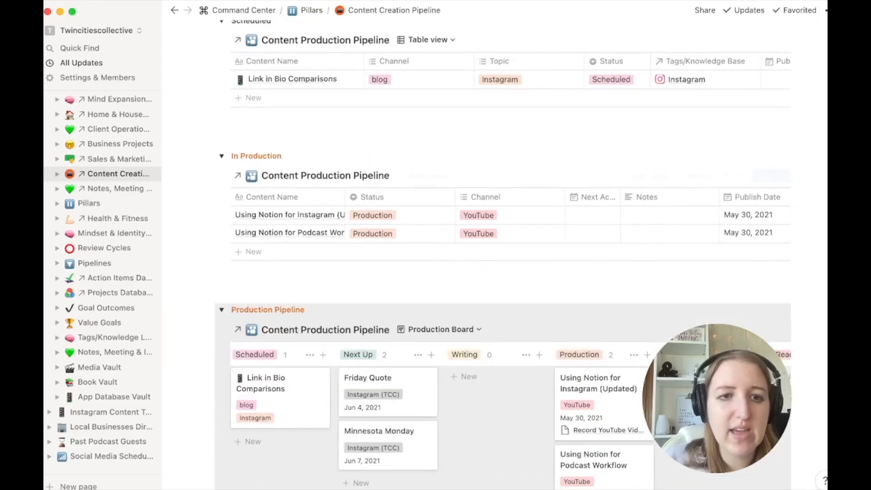
{"action": "scroll", "coordinate": [503, 254], "scroll_direction": "down", "scroll_amount": 10}
{"action": "scroll", "coordinate": [504, 254], "scroll_direction": "up", "scroll_amount": 20}
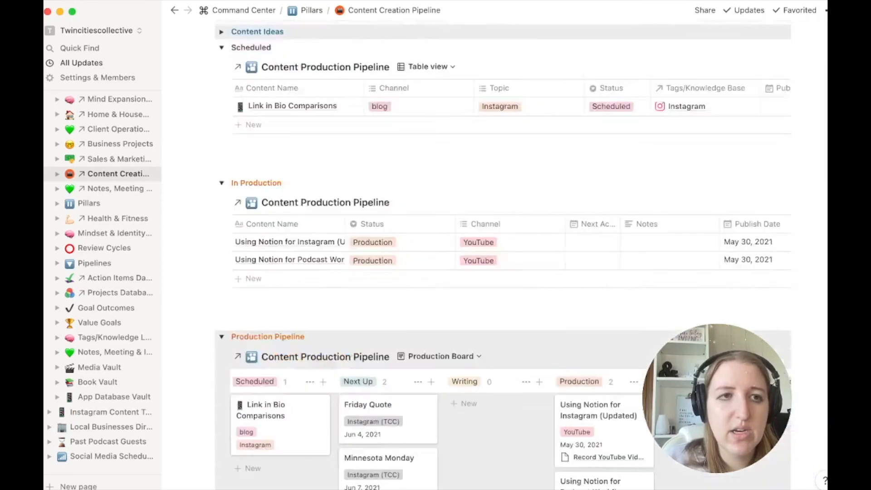
{"action": "scroll", "coordinate": [105, 143], "scroll_direction": "up", "scroll_amount": 6}
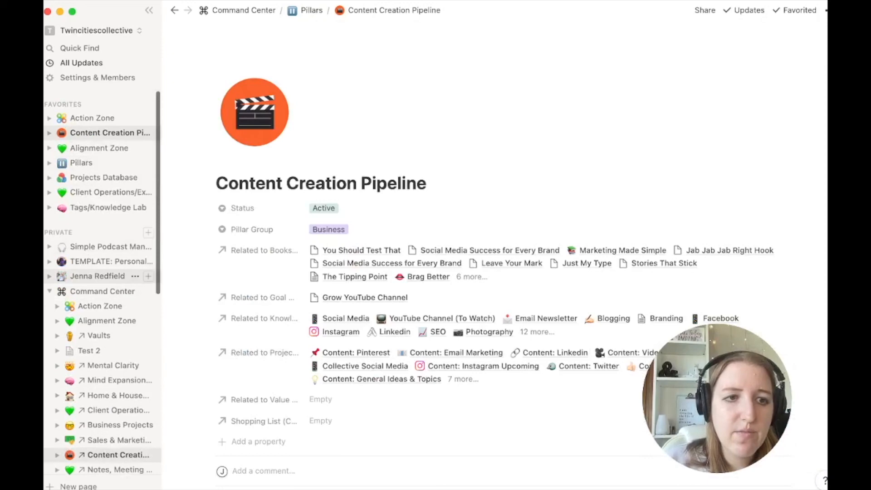
- Open the Test 2 page and place the cursor on the empty line below the Pillars link
{"action": "left_click", "coordinate": [90, 351]}
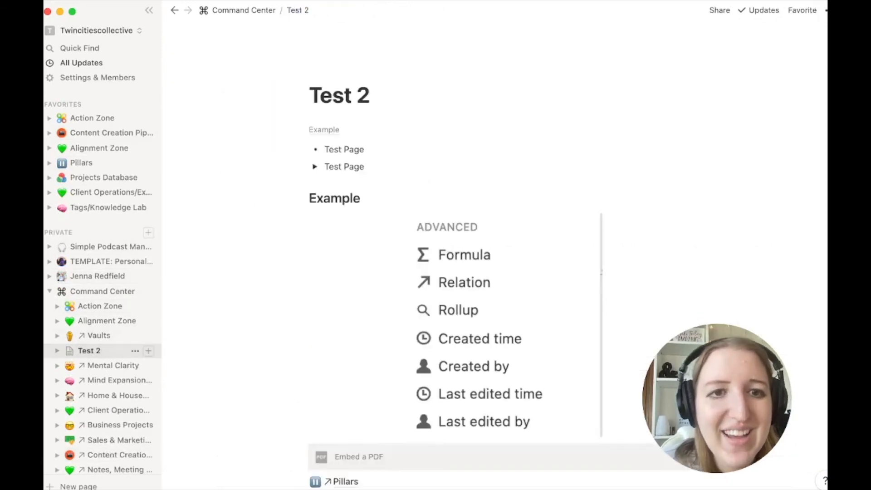
{"action": "scroll", "coordinate": [454, 227], "scroll_direction": "down", "scroll_amount": 3}
{"action": "left_click", "coordinate": [354, 342]}
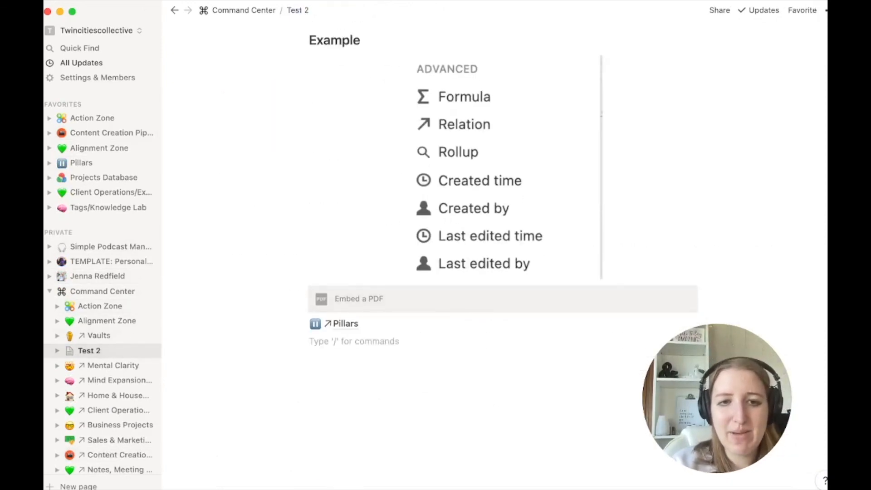